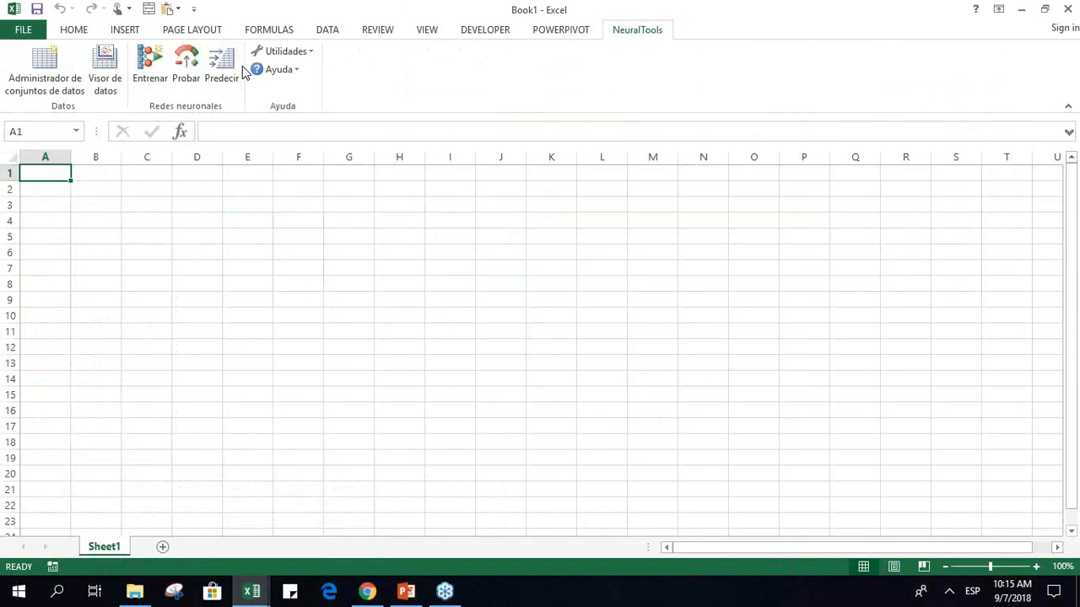
Open the list of NeuralTools example spreadsheets from the add-in's help.
click(295, 59)
click(516, 78)
click(285, 71)
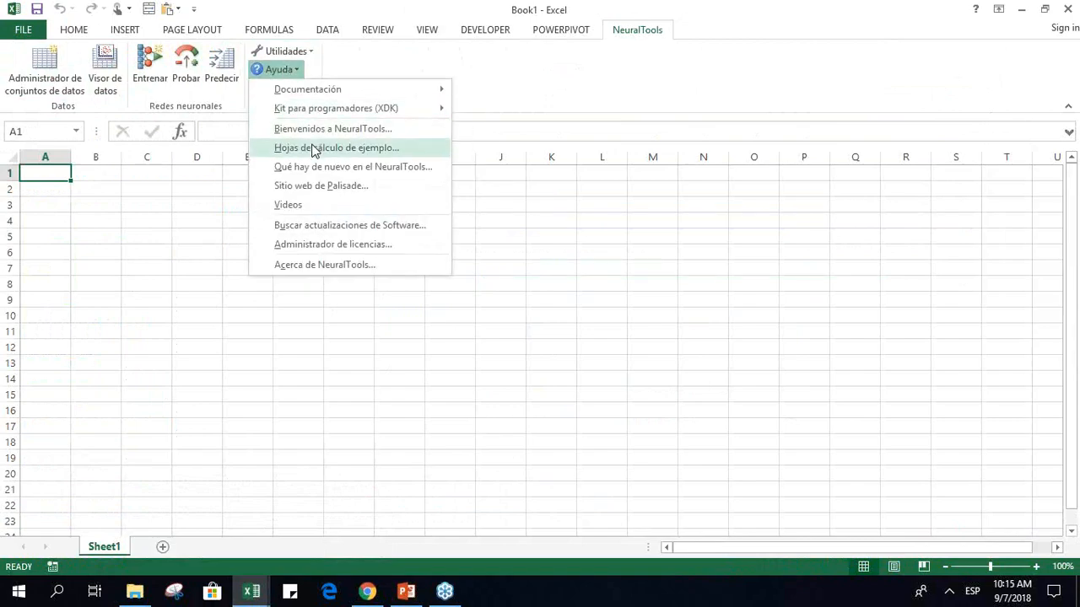
click(313, 147)
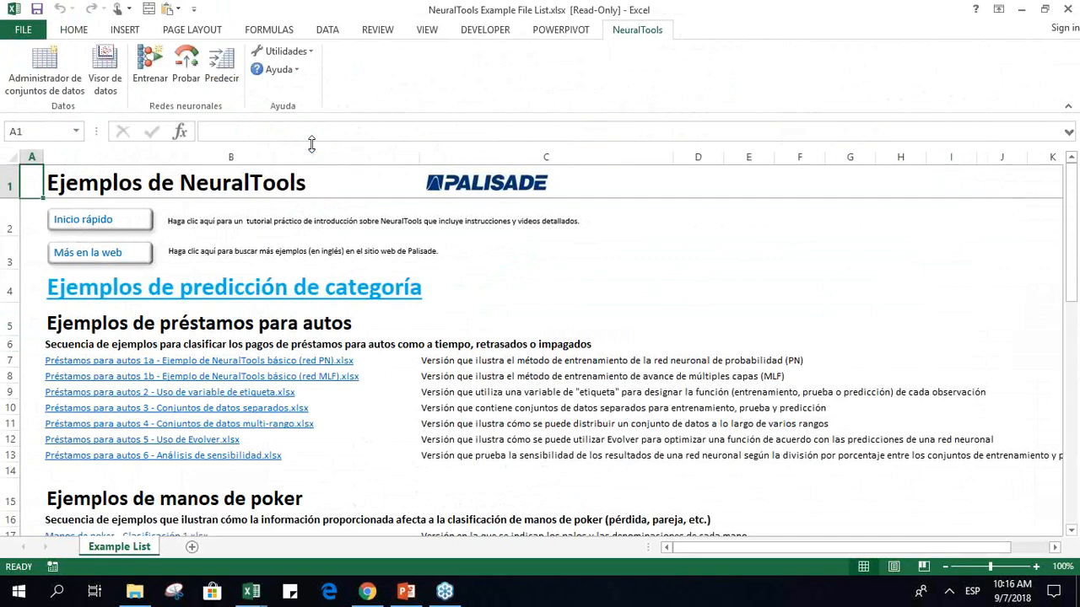
Examine the example list, covering the category prediction, numeric prediction and programmer kit examples.
key(Down)
key(Down)
key(Down)
key(Down)
key(Down)
key(Down)
key(Down)
key(Down)
key(Down)
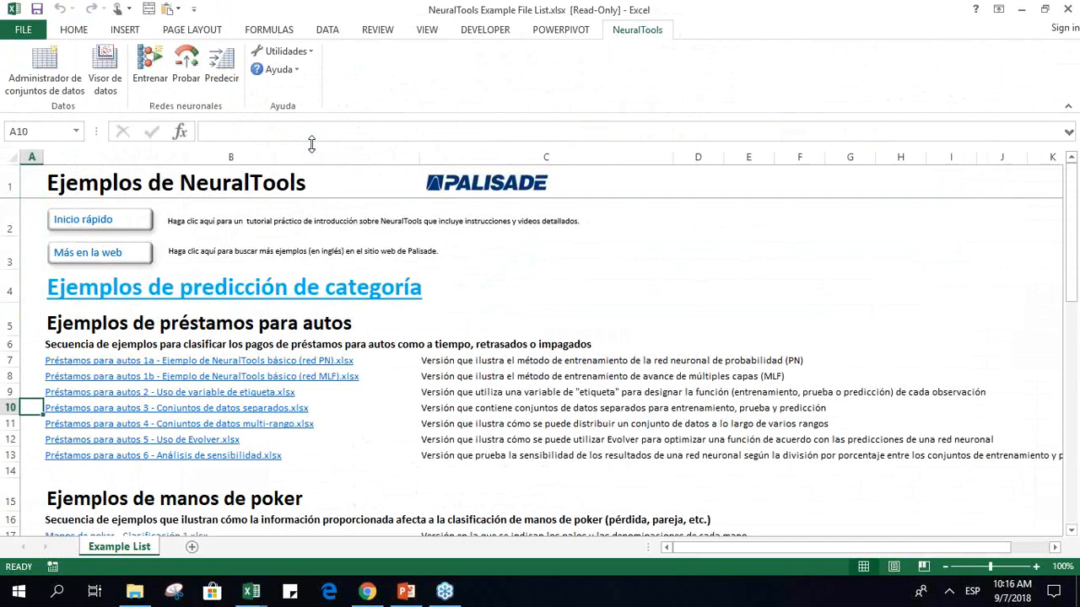
key(Down)
key(Down)
key(Down)
key(Down)
key(Down)
key(Down)
key(Down)
key(Down)
key(Down)
key(Down)
key(Down)
key(Down)
key(Down)
key(Down)
key(Down)
key(Down)
key(Down)
key(Down)
key(Down)
key(Down)
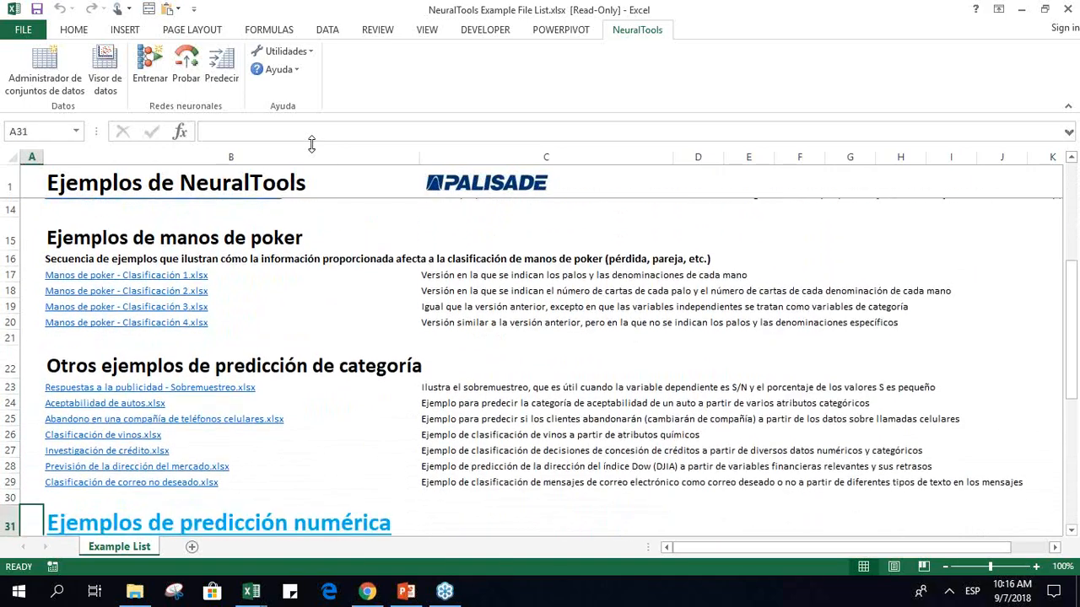
key(Down)
key(Down)
key(Down)
key(Down)
key(Down)
key(Down)
key(Down)
key(Down)
key(Down)
key(Down)
key(Down)
key(Down)
key(Down)
key(Down)
key(Down)
key(Down)
key(Down)
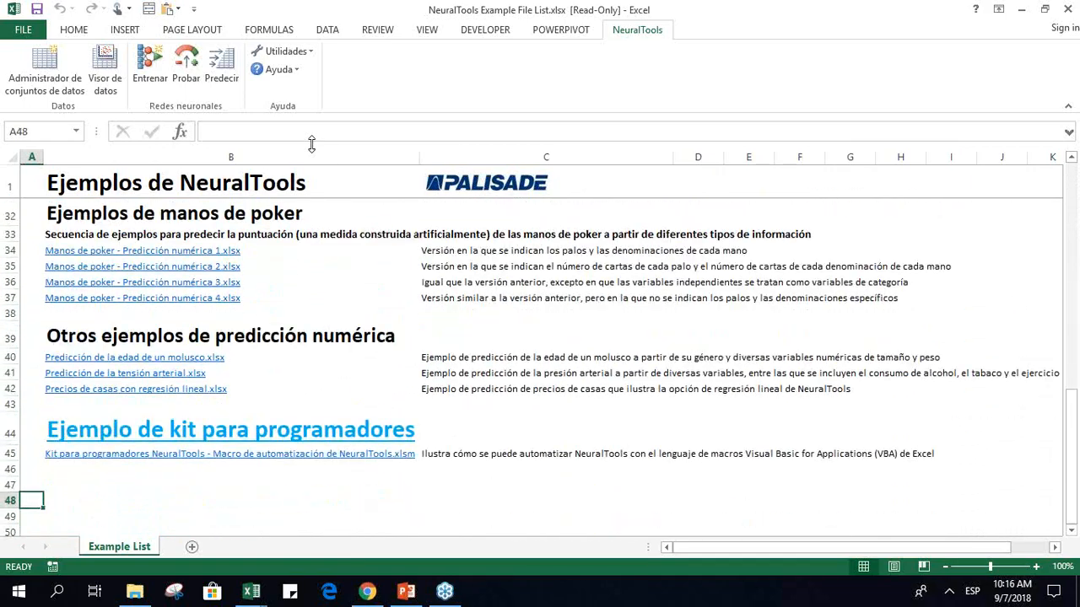
key(Up)
key(Up)
key(Up)
key(Up)
key(Up)
key(Up)
key(Up)
key(Up)
key(Up)
key(Up)
key(Up)
key(Up)
key(Up)
key(Up)
key(Up)
key(Up)
key(Up)
key(Up)
key(Up)
key(Up)
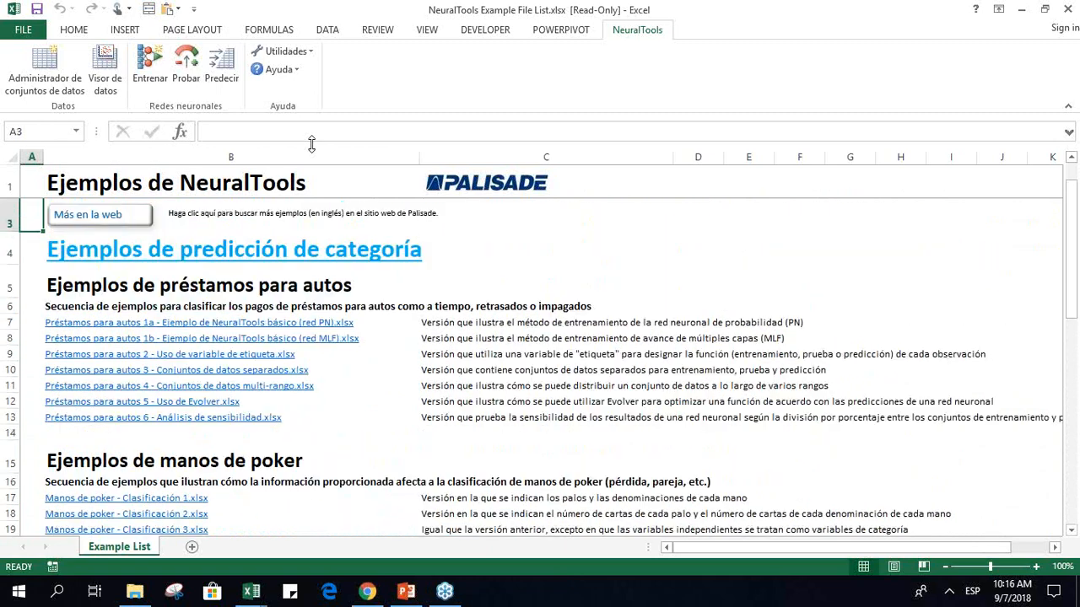
Open the "Préstamos para autos 1a - Ejemplo de NeuralTools básico (red PN)" example and display its Datos de préstamos sheet.
key(Up)
key(Down)
key(Down)
key(Down)
key(Down)
key(Down)
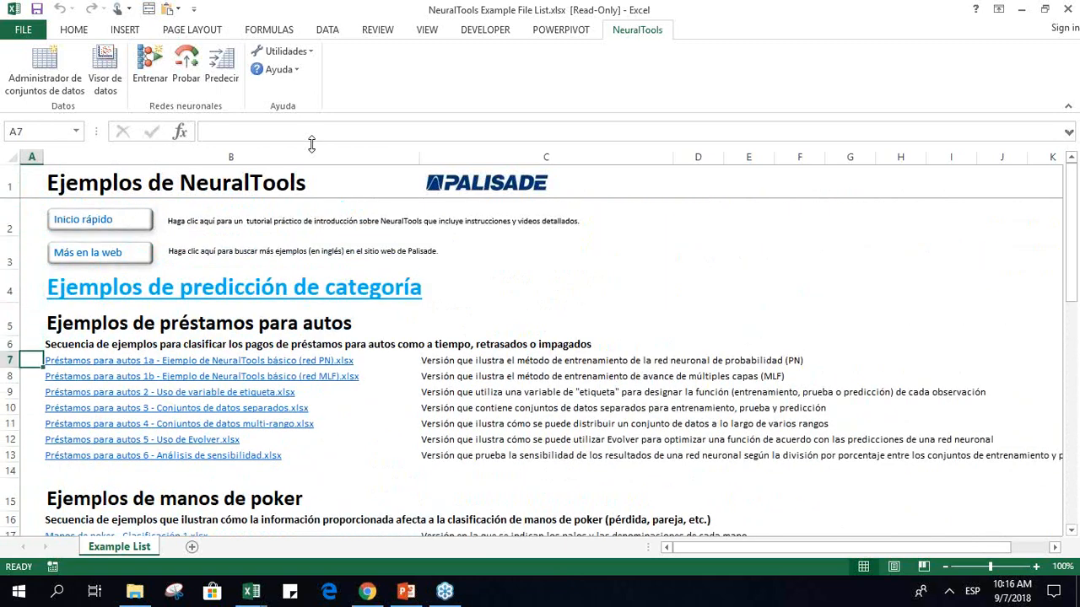
click(263, 363)
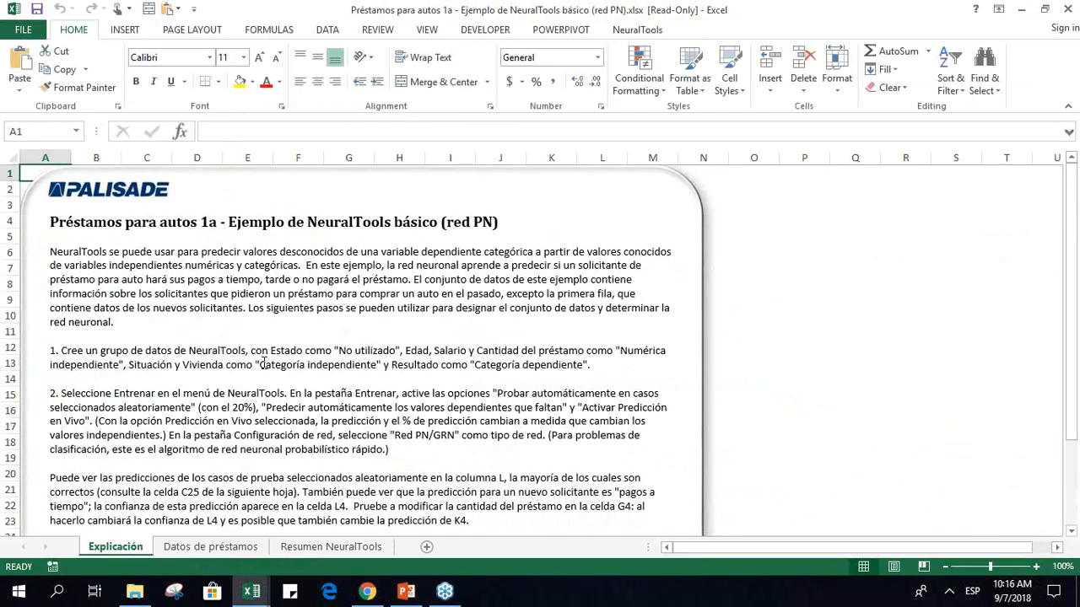
click(210, 550)
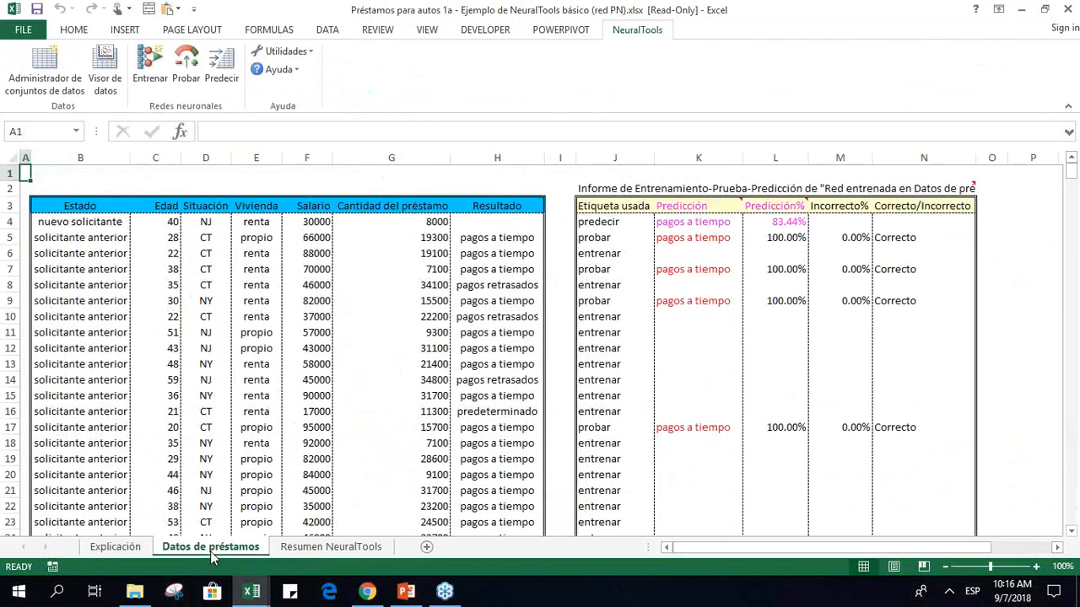
Select the loan table's column headers from Estado to Resultado, cells B3:H3.
click(81, 210)
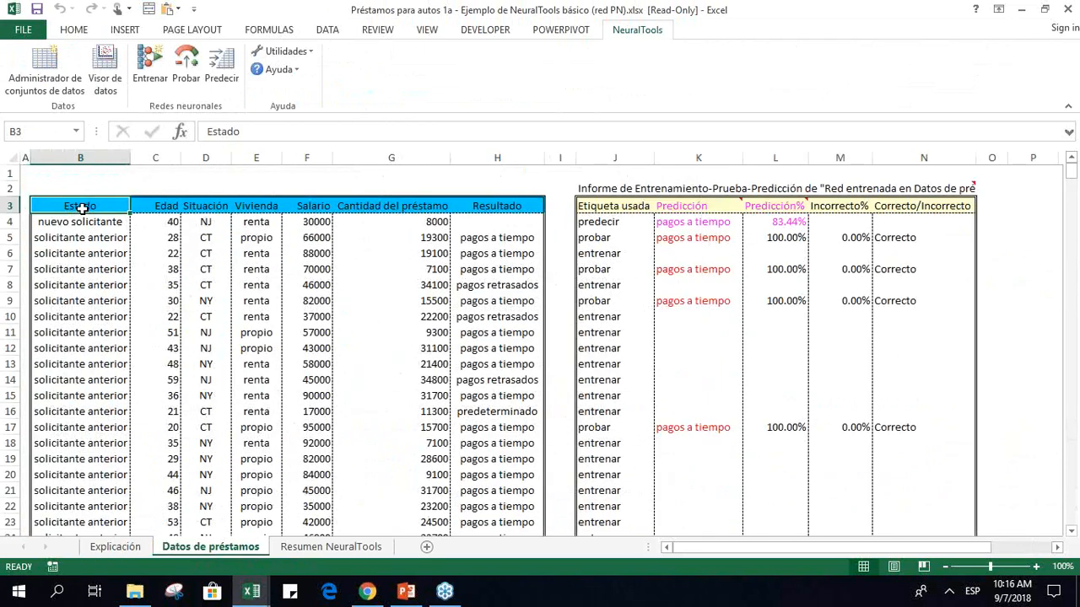
key(shift+Right)
key(shift+Right)
key(shift+Right)
key(shift+Right)
key(shift+Right)
key(shift+Right)
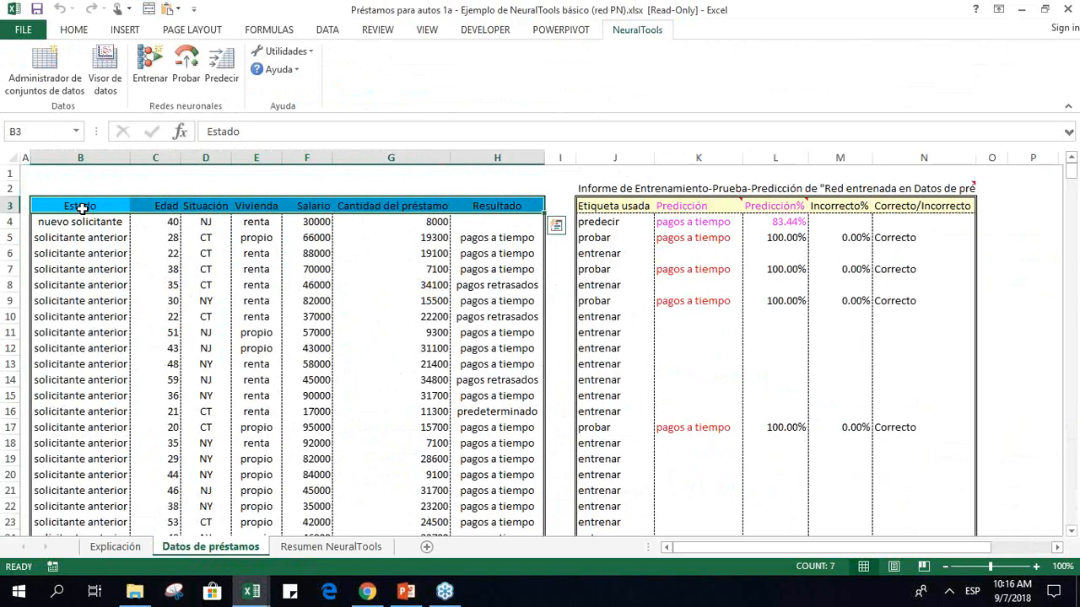
Examine the new applicant's record in row 4 field by field, from Estado to the Resultado cell.
click(81, 209)
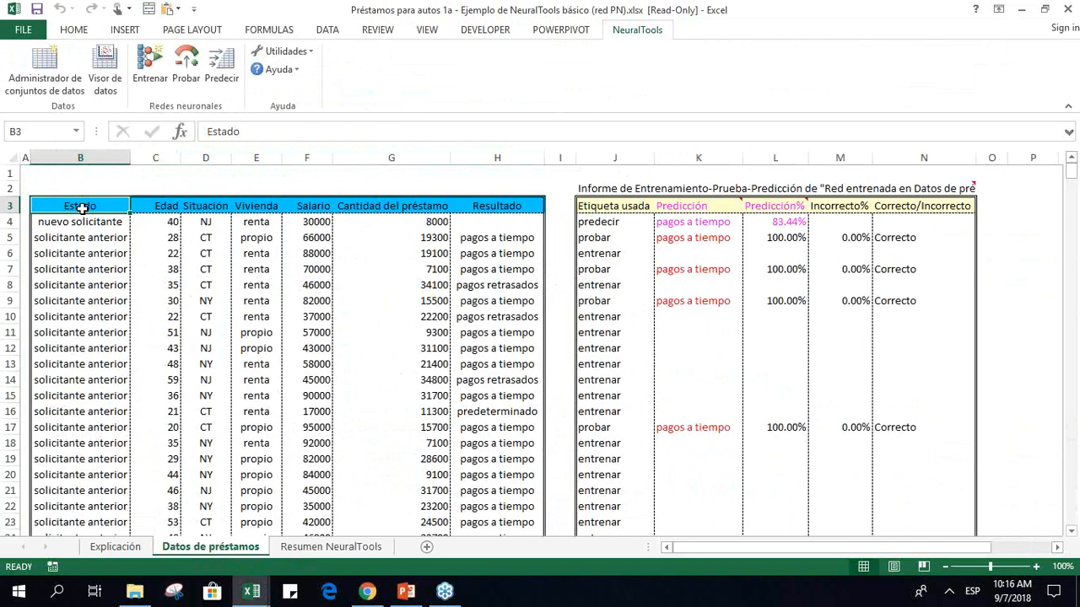
key(Down)
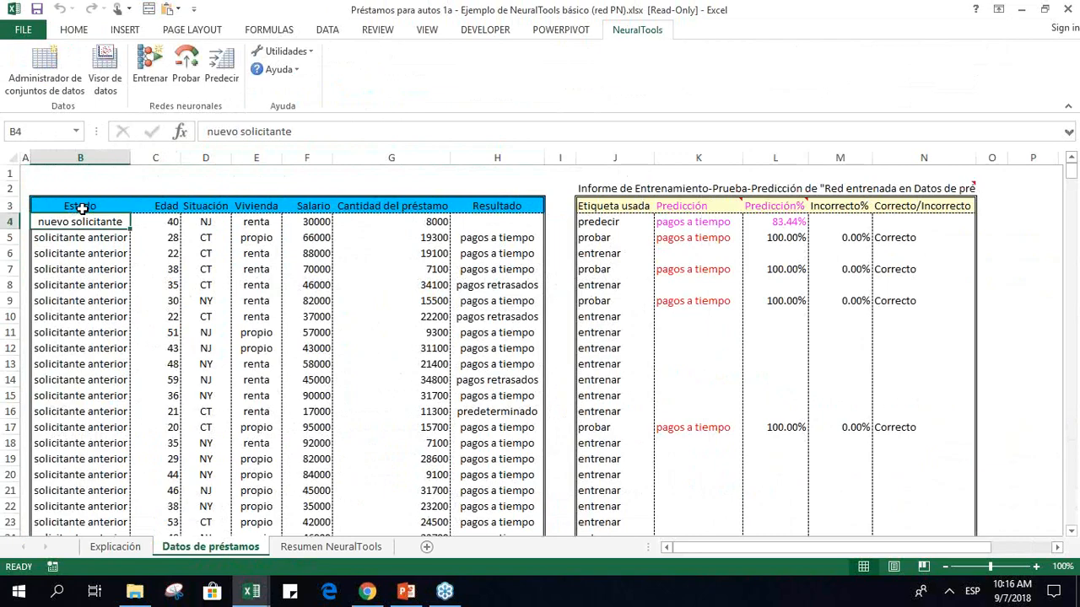
key(Right)
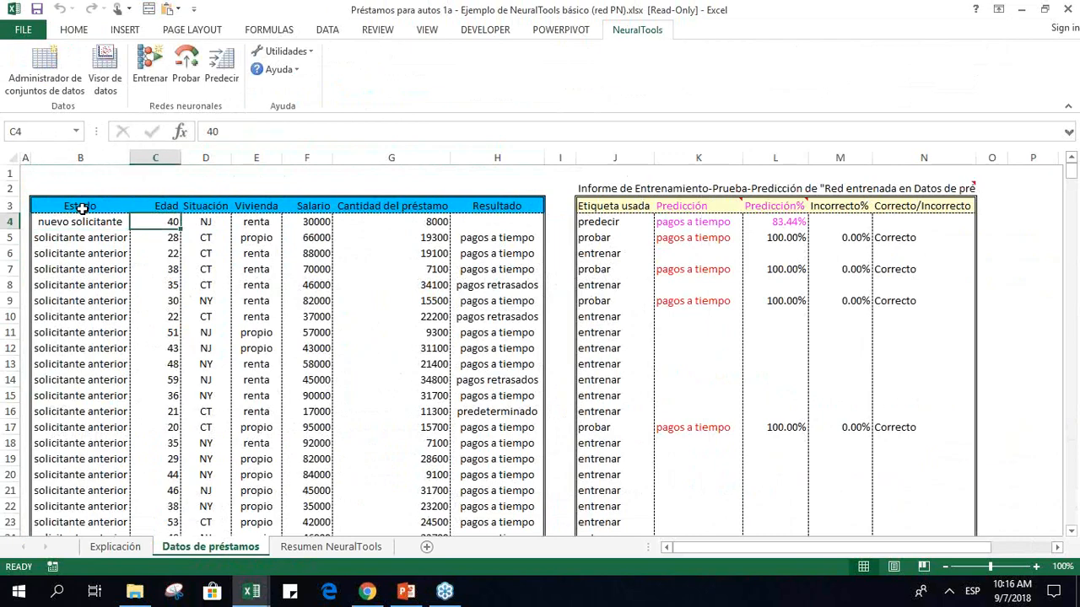
key(Right)
key(Right)
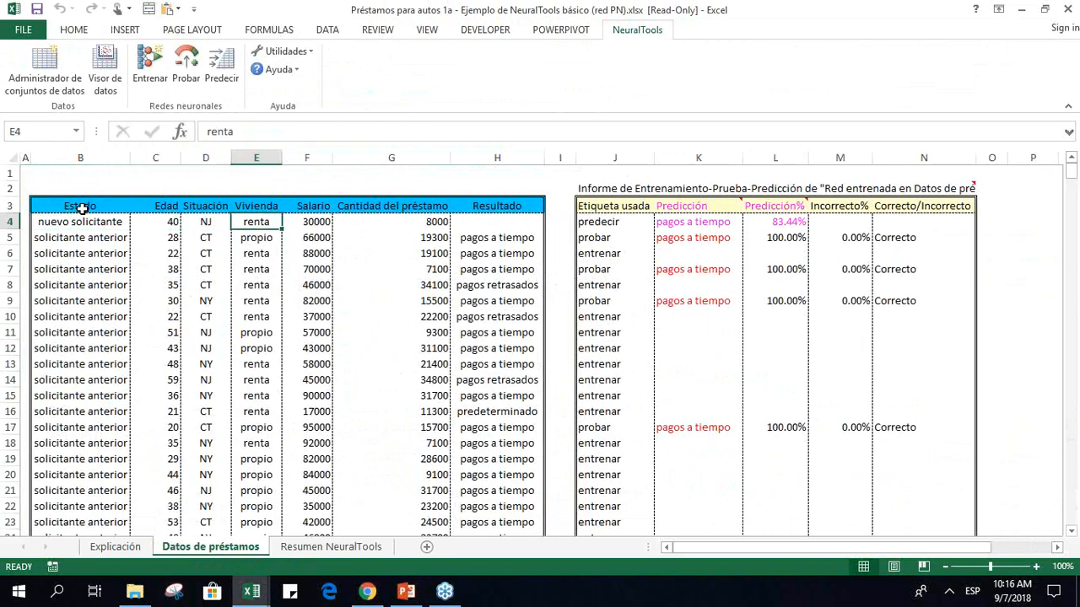
key(Right)
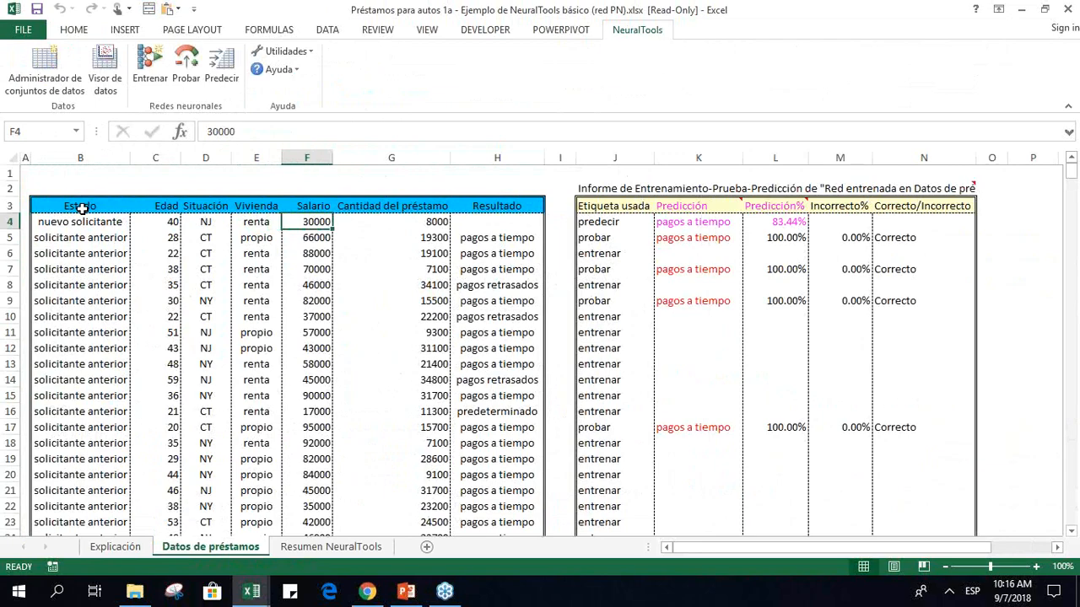
key(Right)
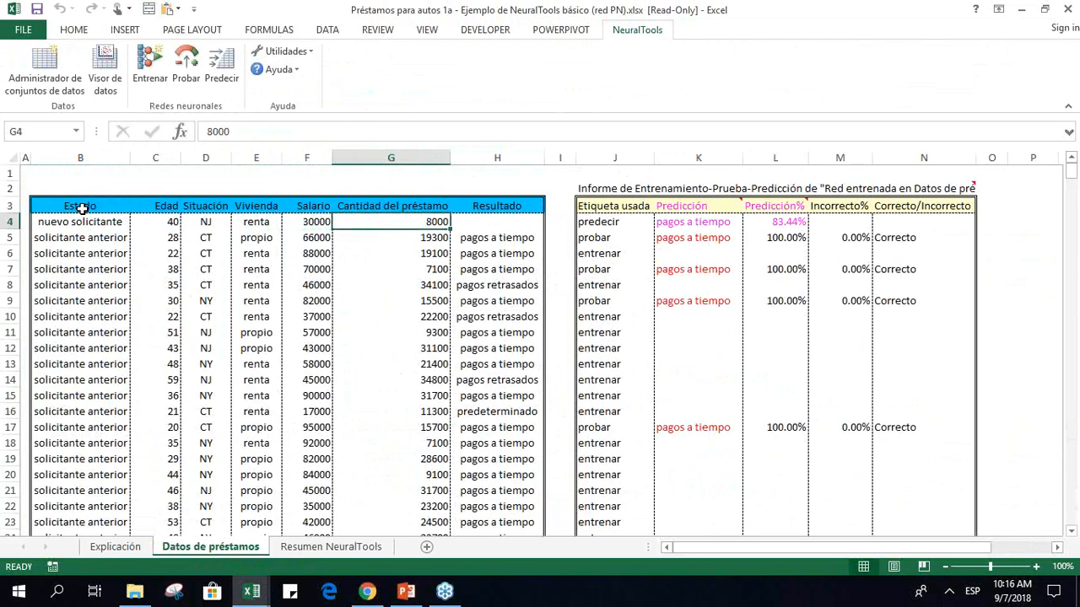
key(Right)
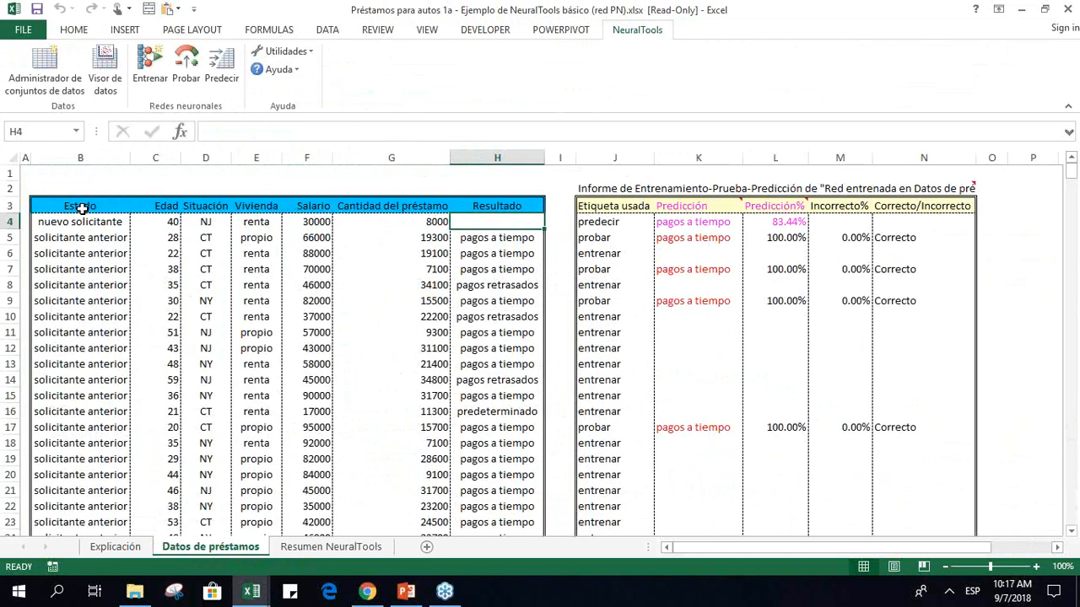
Review the car loan data set's variable types in the data set manager, including Estado and Resultado, and close it without changes.
key(Up)
key(Left)
key(Left)
key(Left)
key(Left)
key(Left)
key(Left)
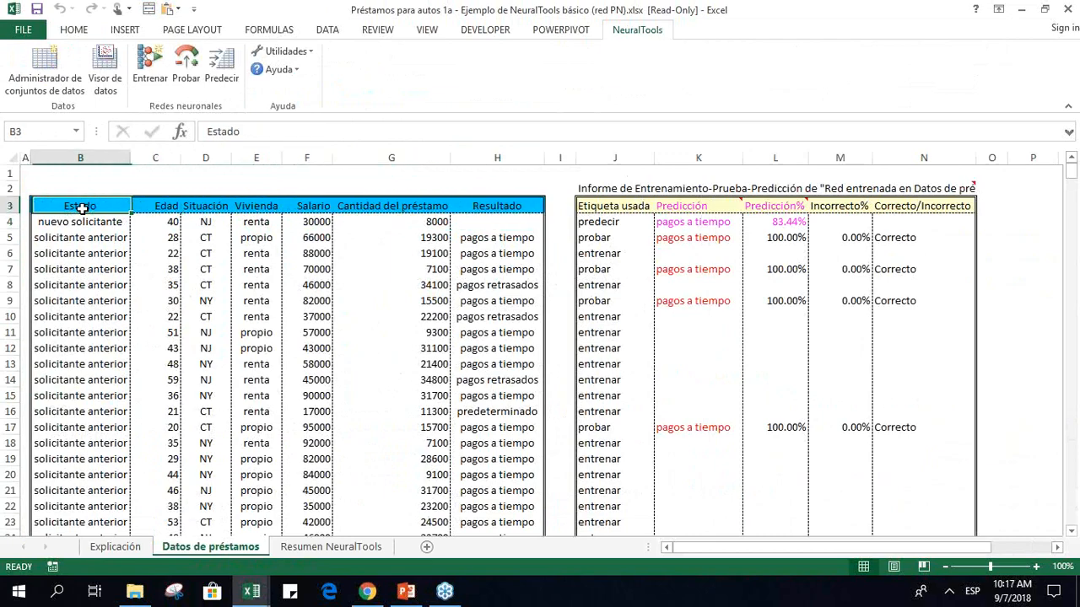
click(46, 69)
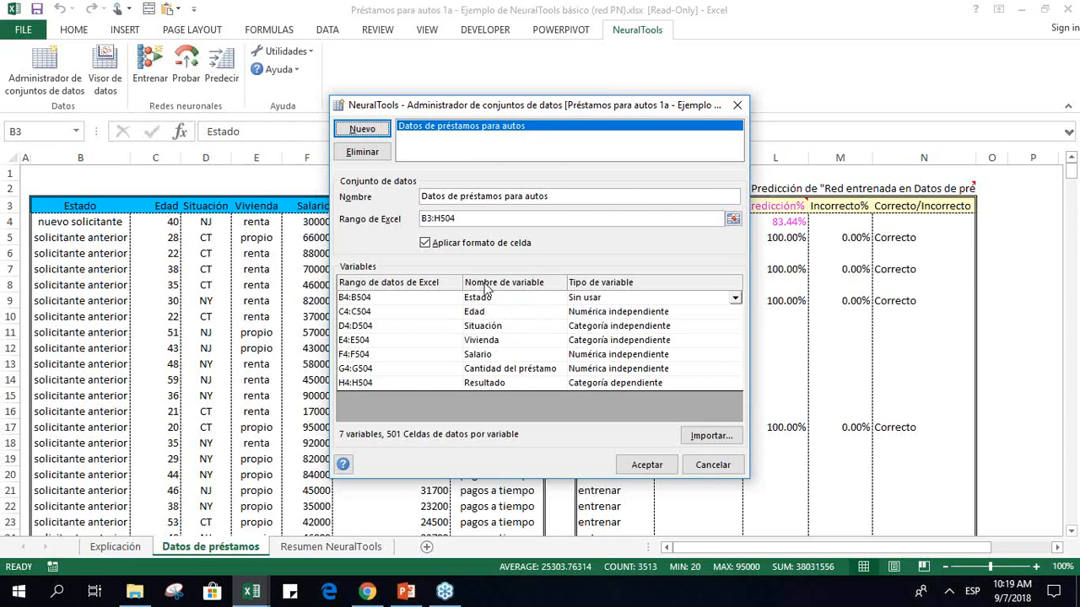
click(735, 300)
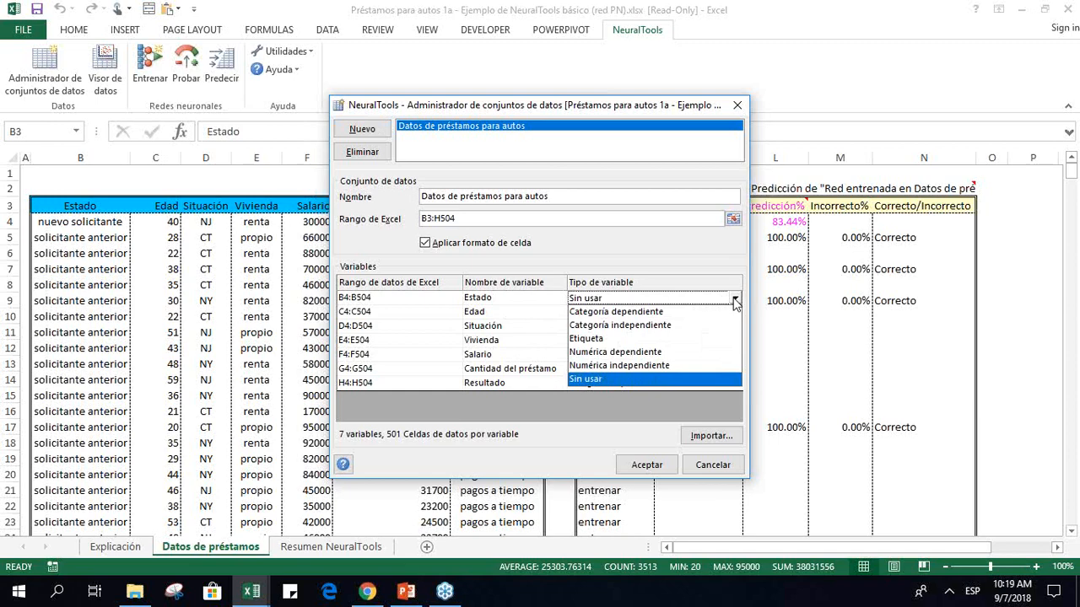
click(735, 301)
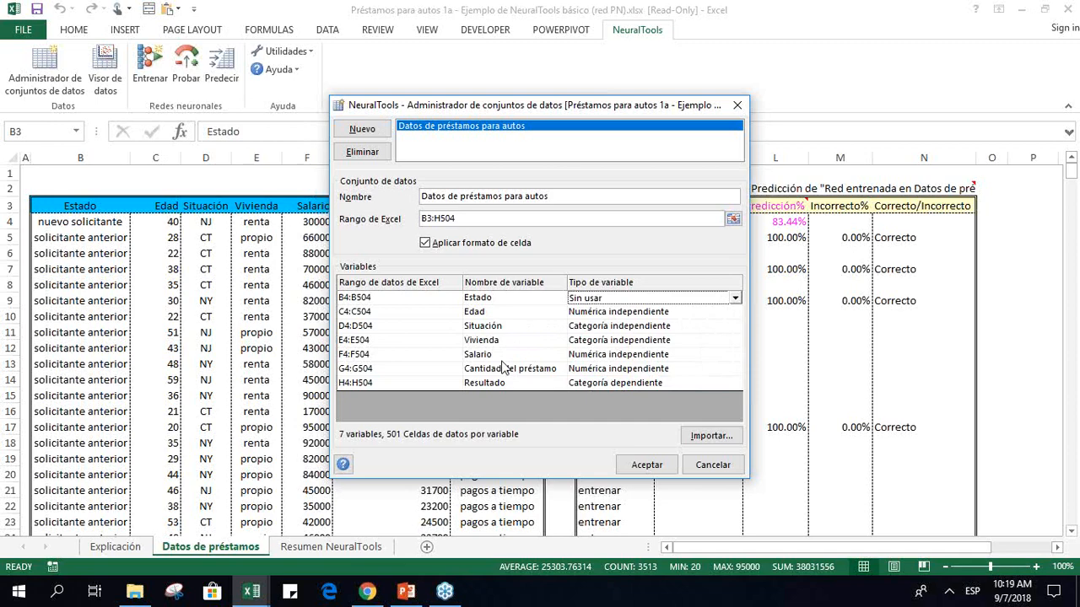
right_click(622, 382)
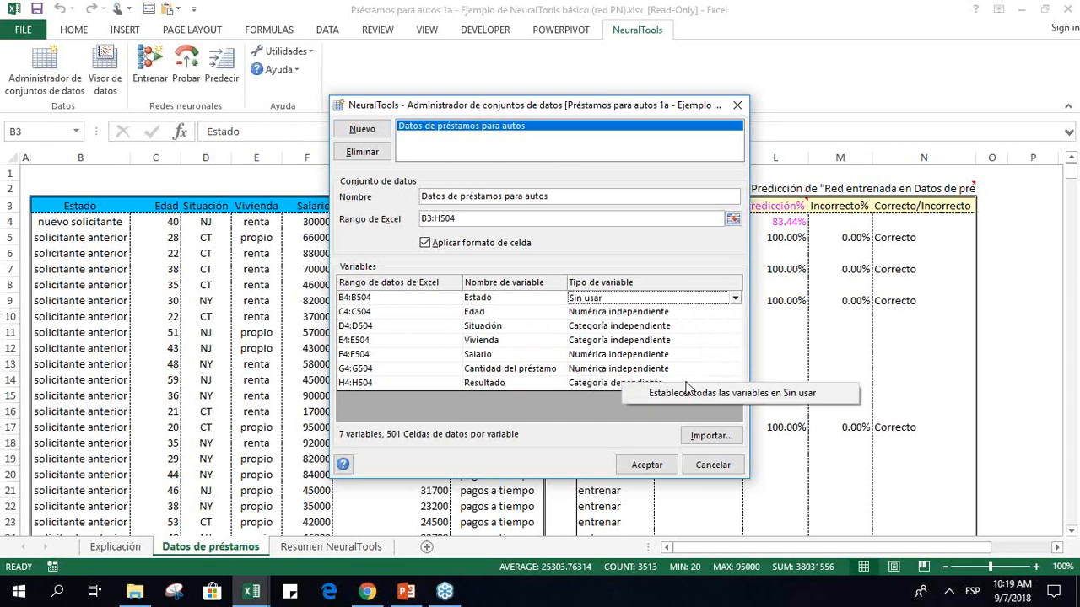
click(601, 384)
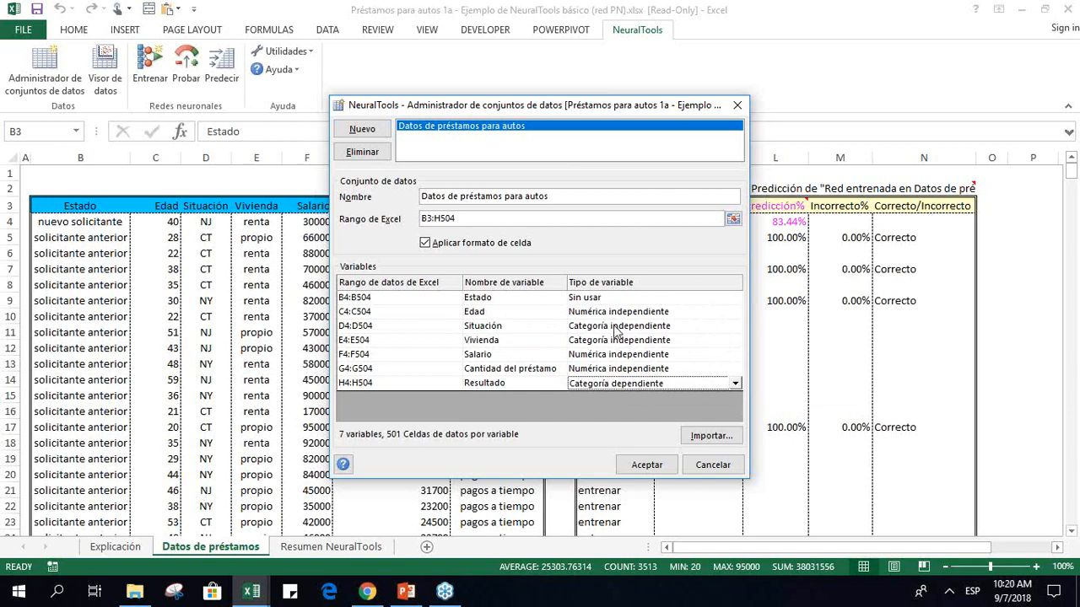
drag(596, 112, 283, 156)
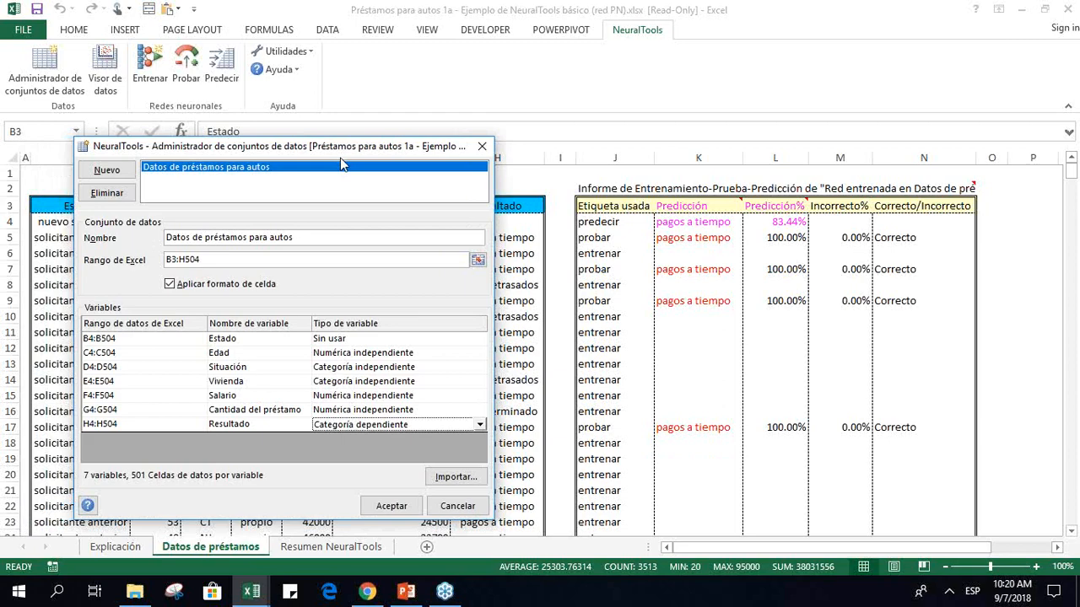
click(457, 505)
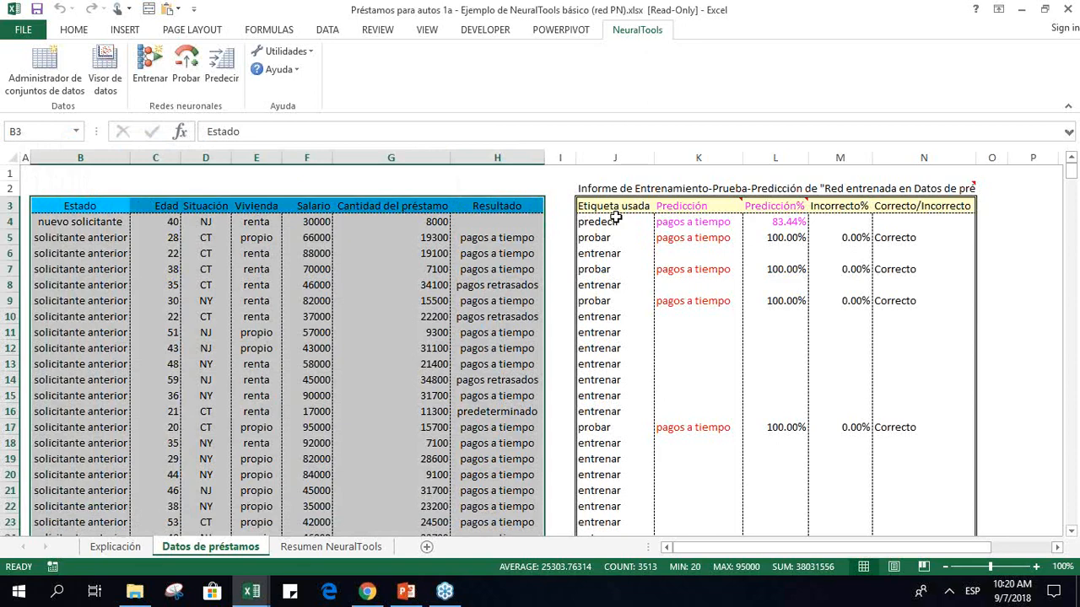
Examine the Etiqueta usada column of the training report and return to the Situación header in the loan table.
click(626, 227)
key(Down)
key(Down)
key(Down)
key(Down)
key(Down)
key(Down)
key(Down)
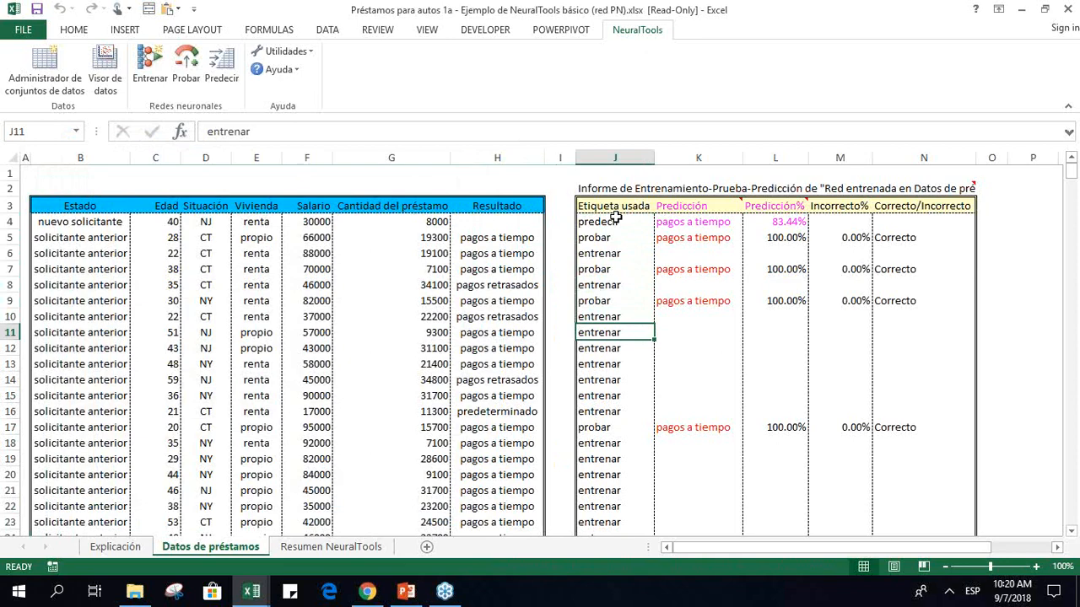
key(Up)
key(Up)
key(Up)
key(Up)
key(Up)
key(Up)
key(Up)
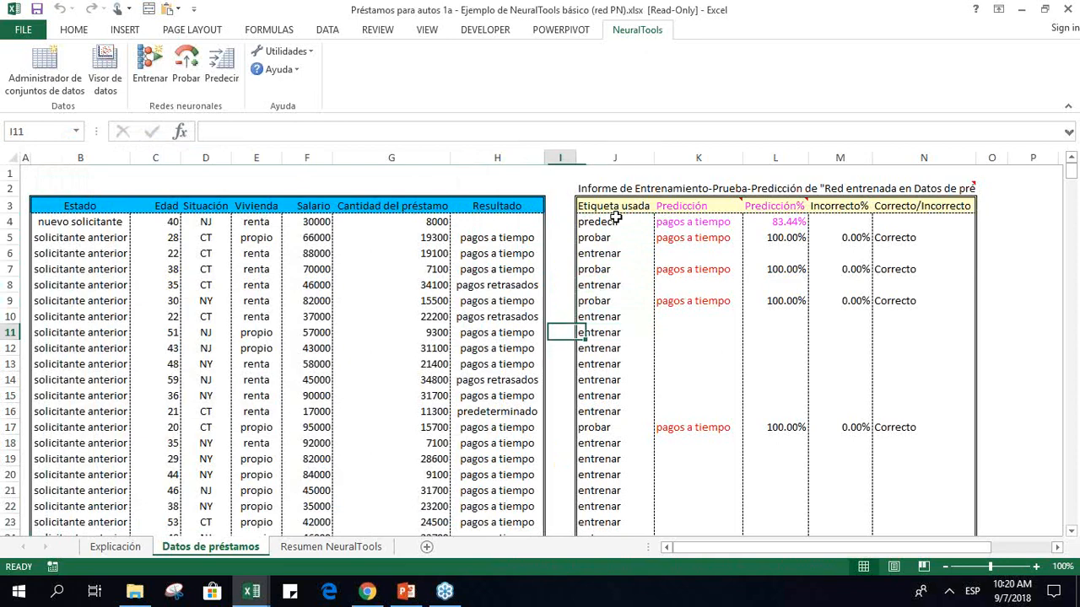
key(Left)
key(Left)
key(Left)
key(Left)
key(Left)
key(Left)
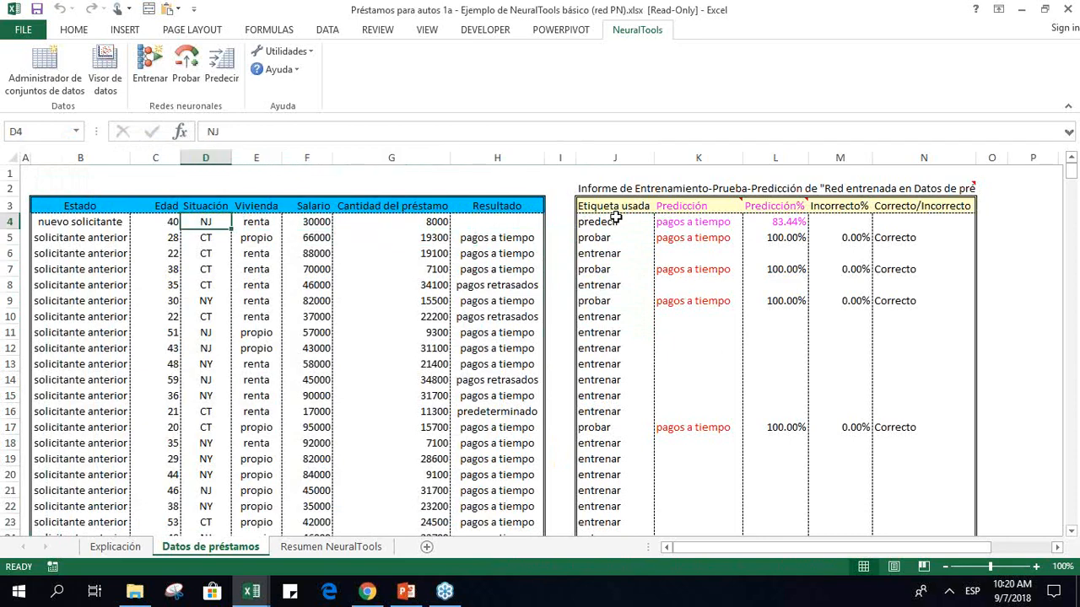
key(Up)
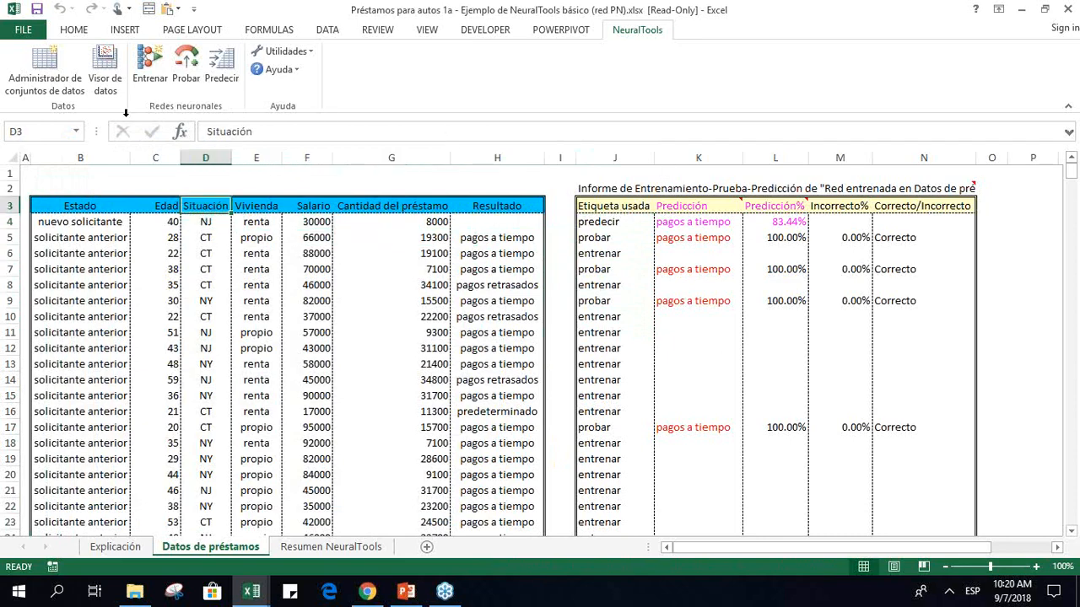
Start configuring network training for the car loan data set, enable Calcular impactos de variable and display the network configuration options.
click(95, 200)
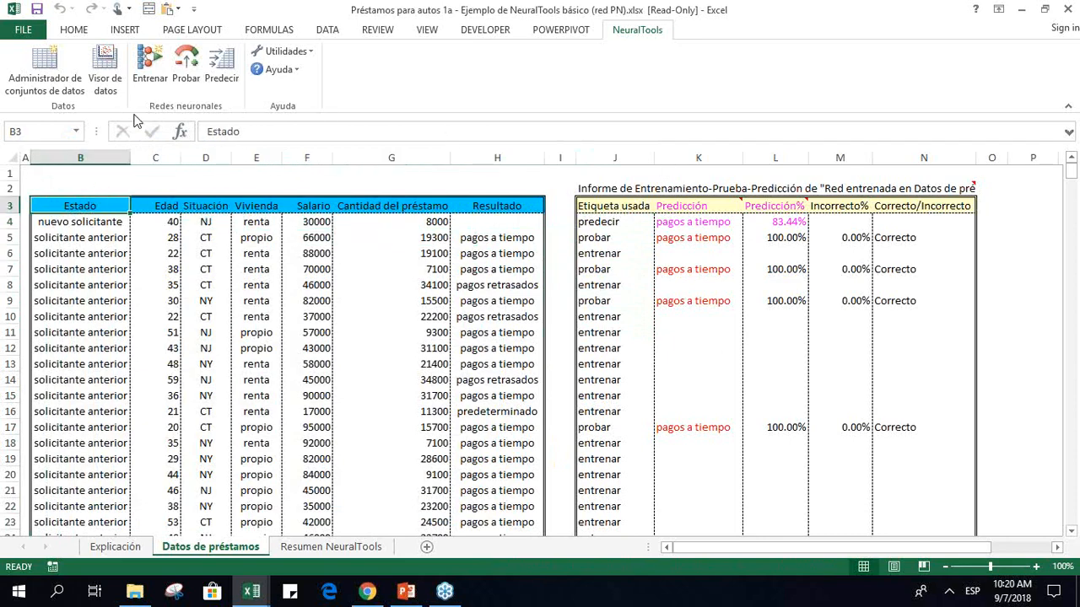
click(150, 63)
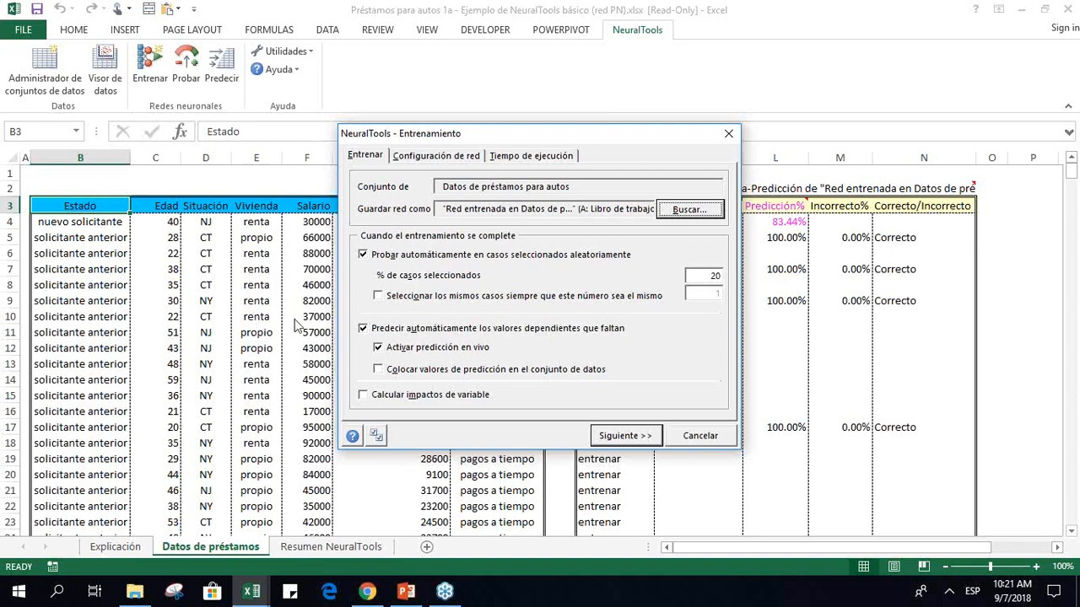
click(363, 395)
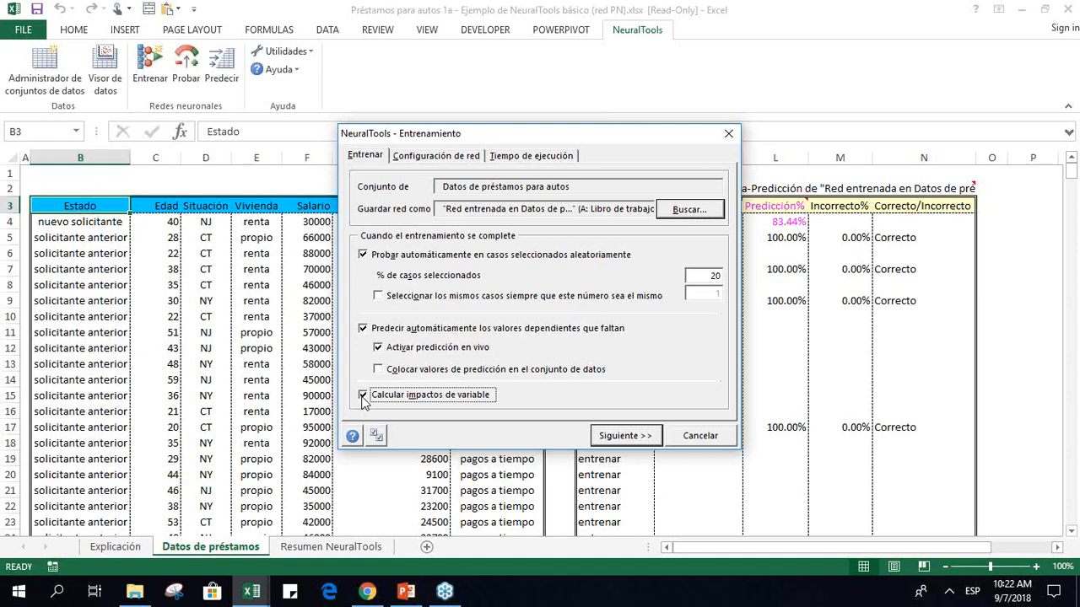
click(436, 160)
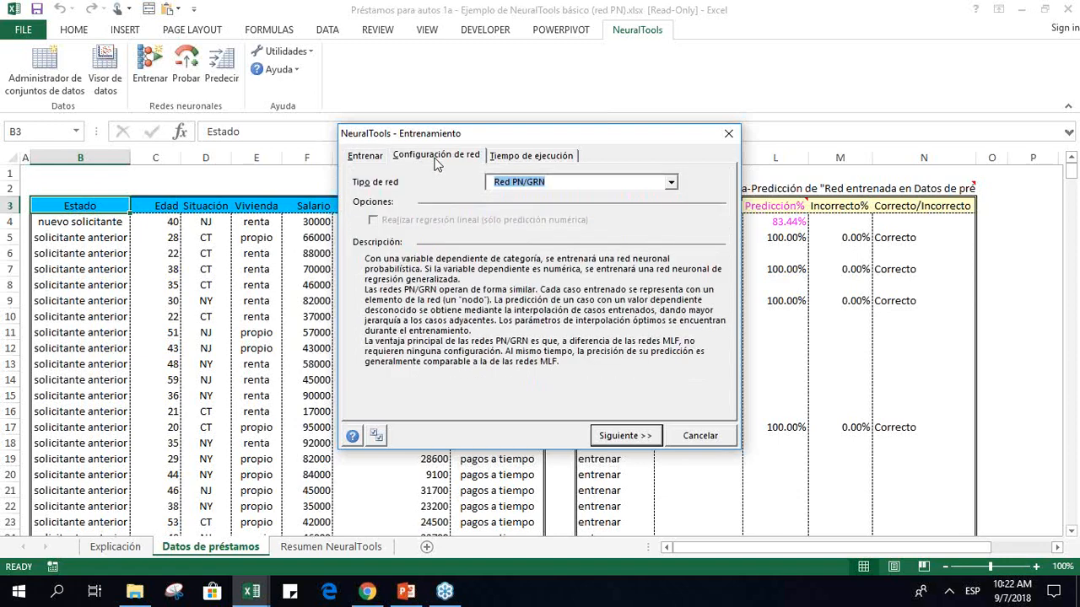
Switch to PowerPoint, view the Redes Neuronales slide 6 as a slide show, and return to the car loan workbook in Excel.
click(406, 591)
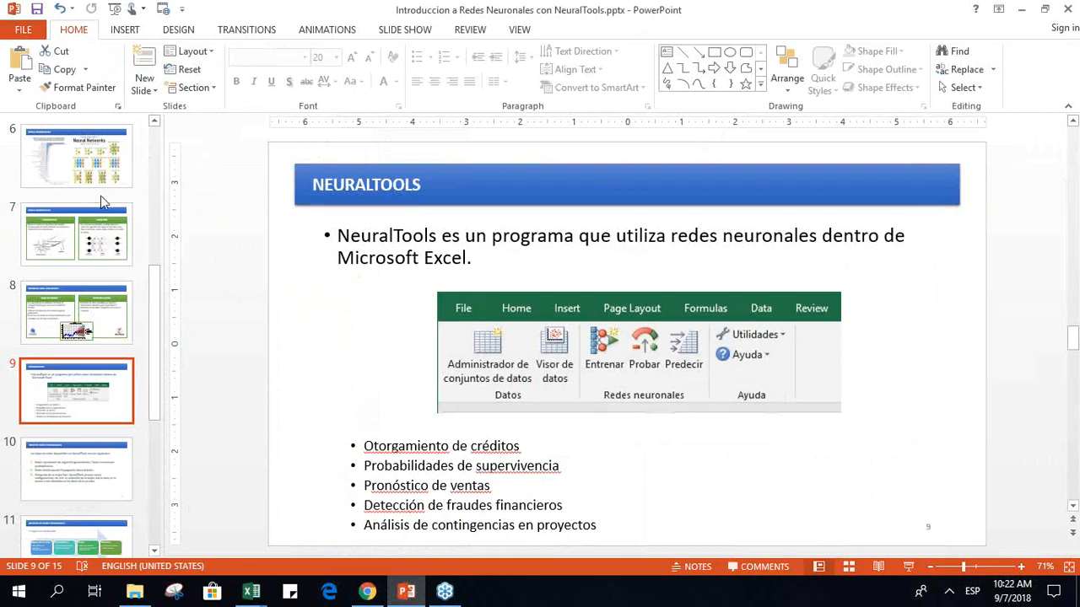
click(50, 181)
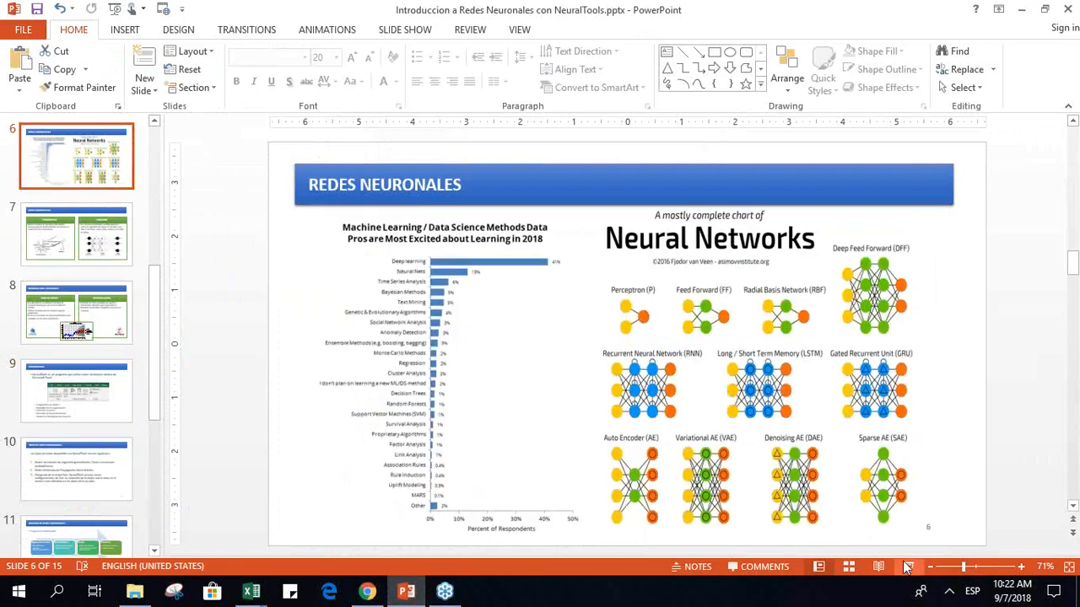
right_click(907, 568)
click(907, 568)
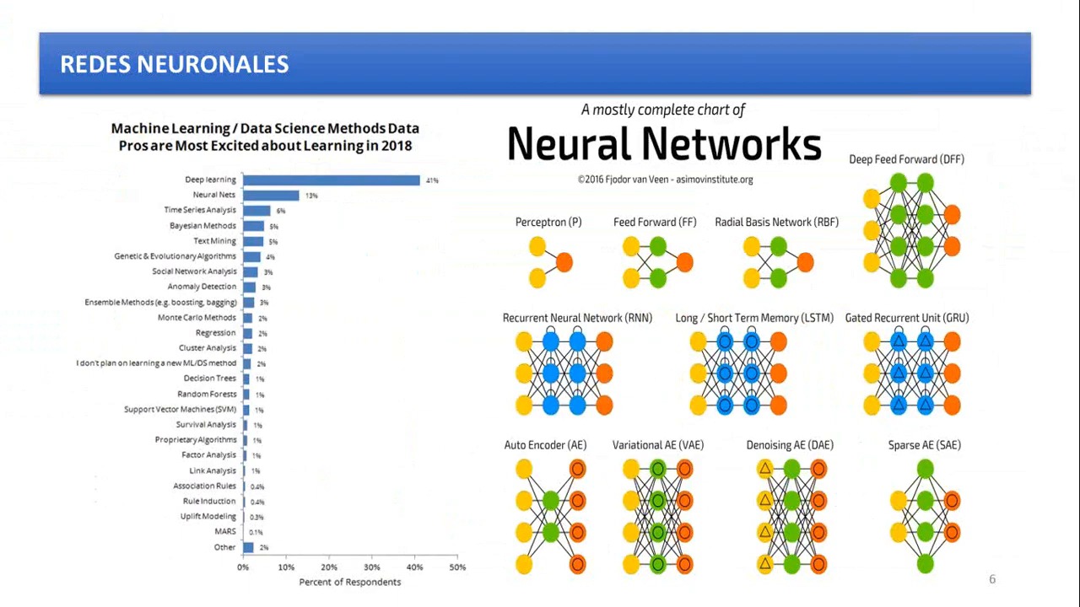
key(Escape)
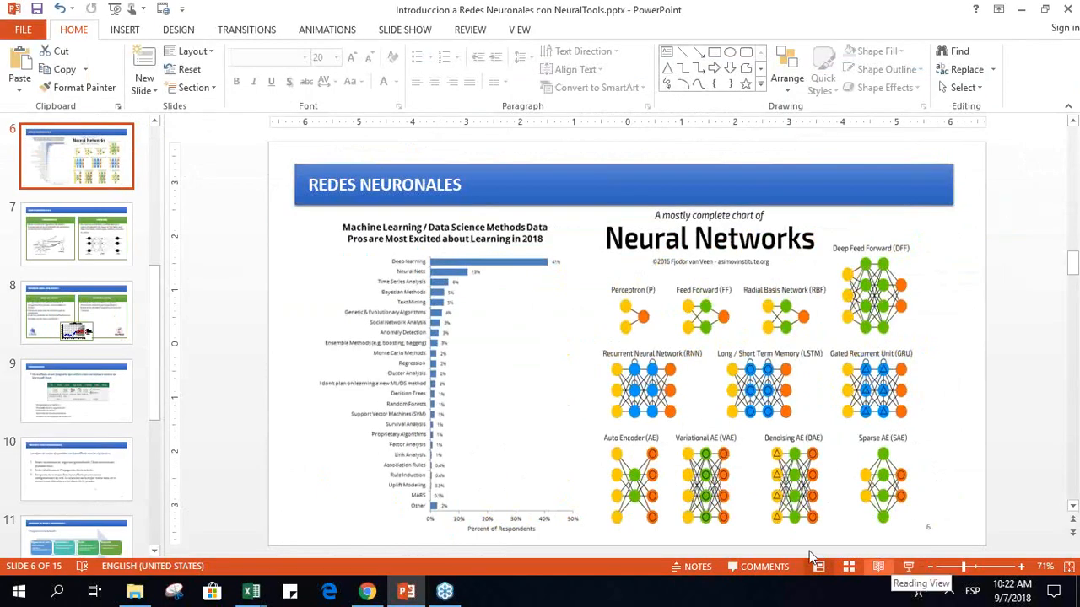
mouse_move(259, 596)
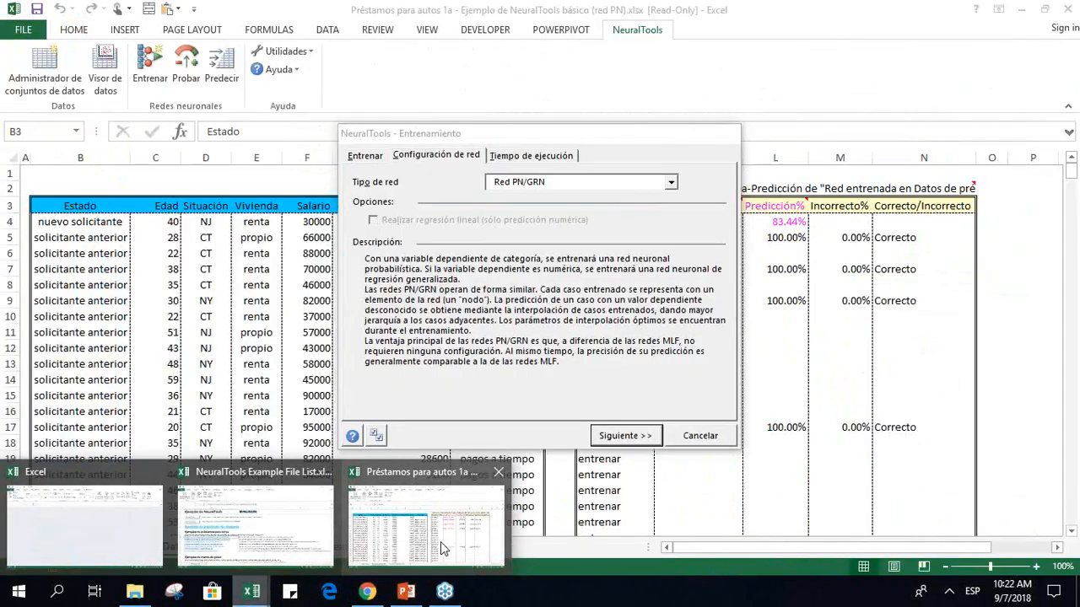
click(440, 541)
Review the settings and descriptions of the Red MLF and Búsqueda de mejor red network types, ending with Red PN/GRN selected.
click(672, 184)
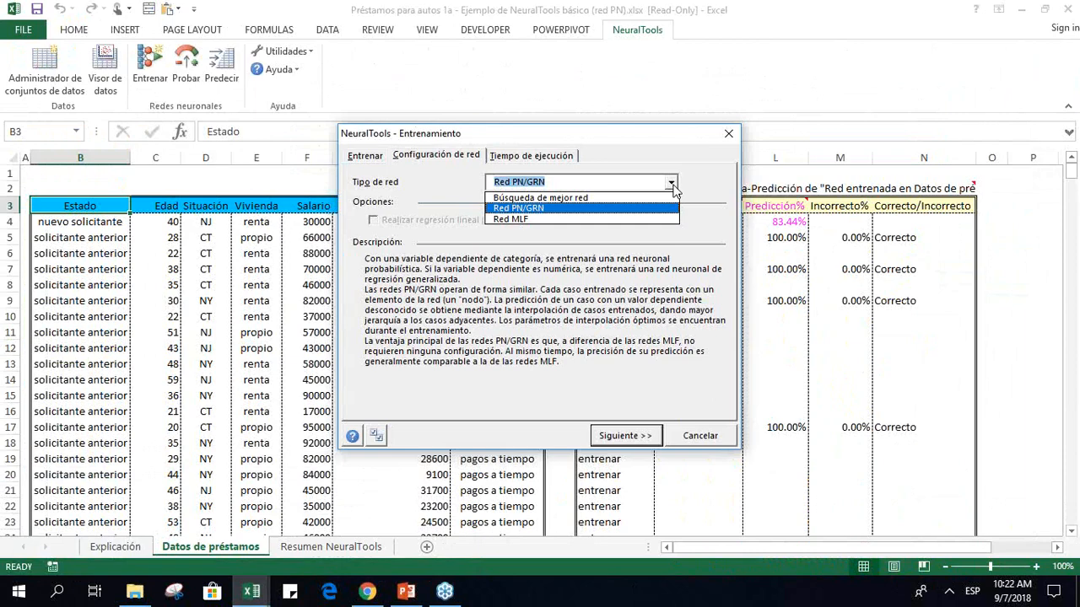
click(568, 206)
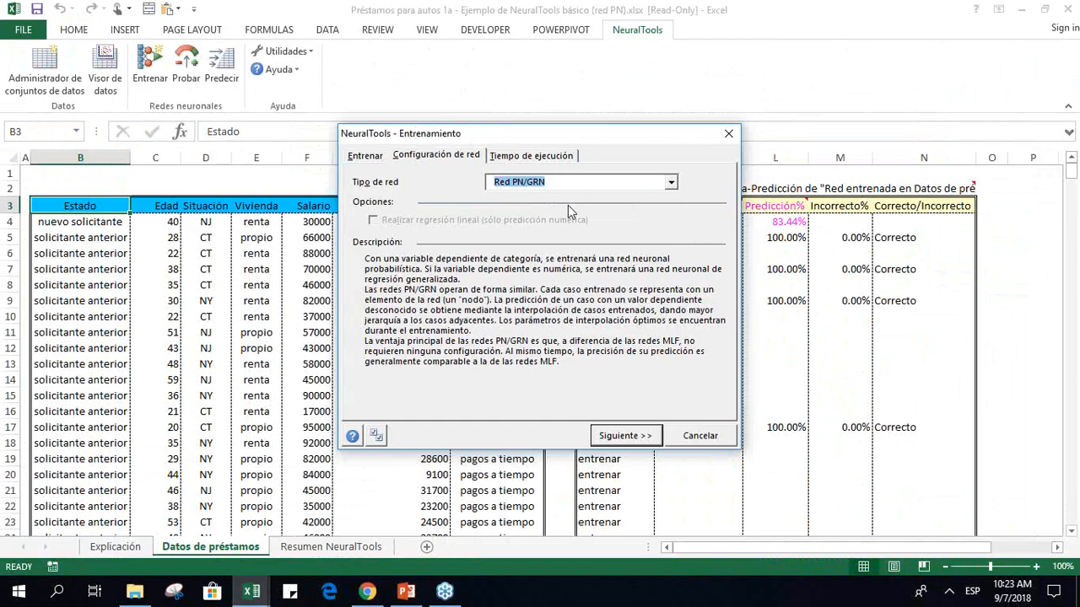
click(672, 182)
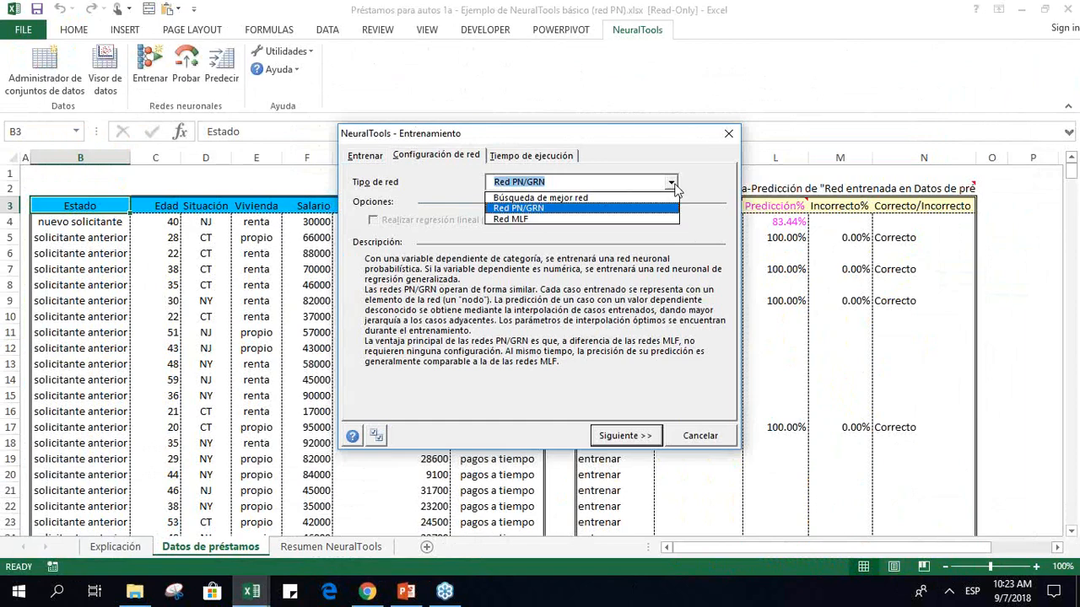
click(618, 220)
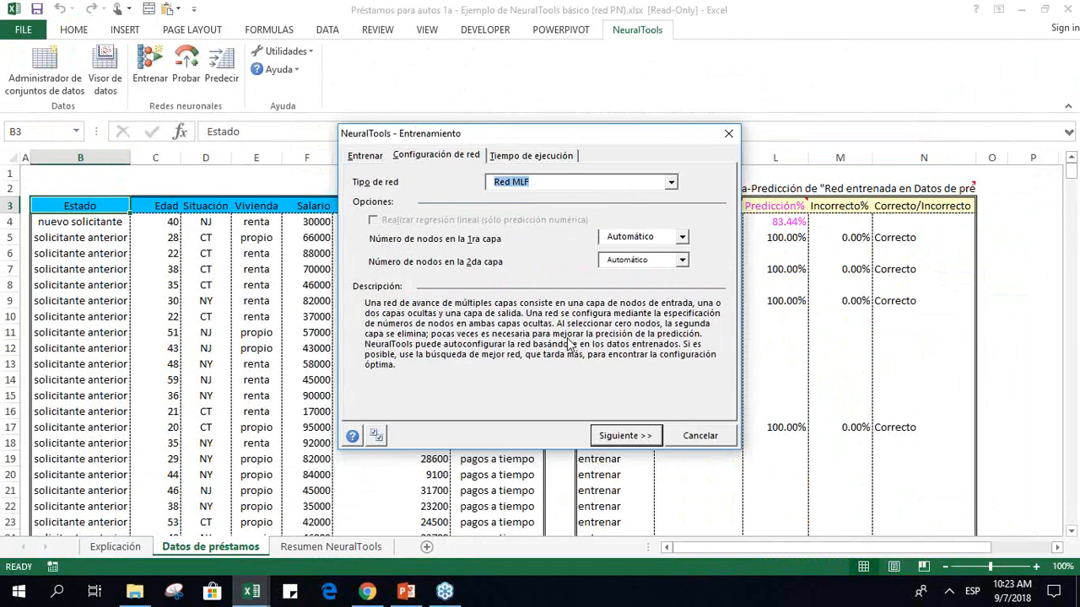
click(673, 183)
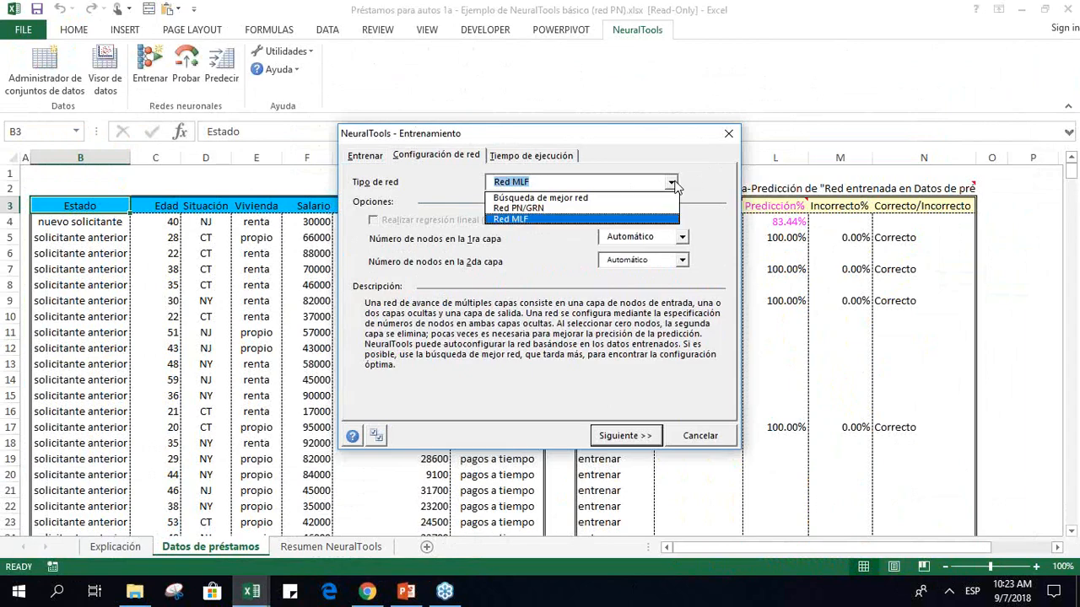
click(636, 200)
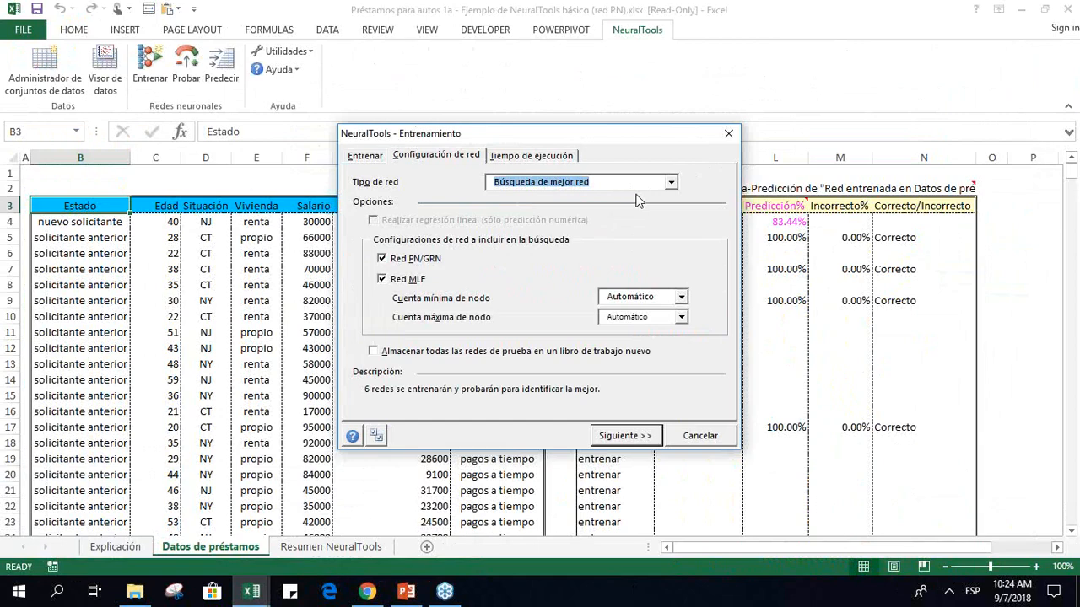
click(672, 183)
click(624, 209)
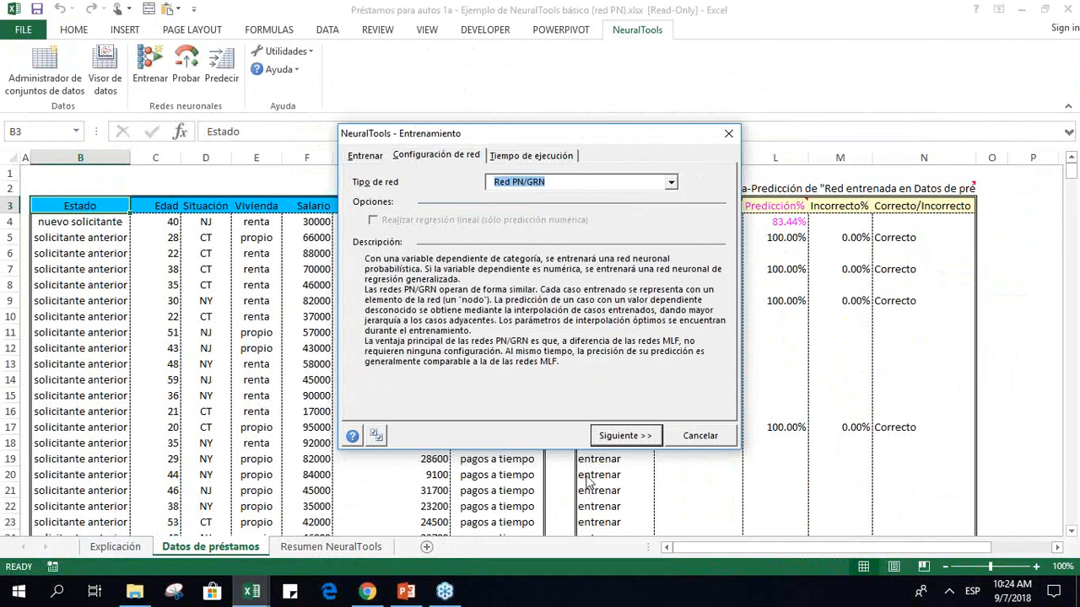
Review the training runtime settings and train the PN/GRN network, replacing the existing trained network and declining the test sensitivity analysis.
click(525, 159)
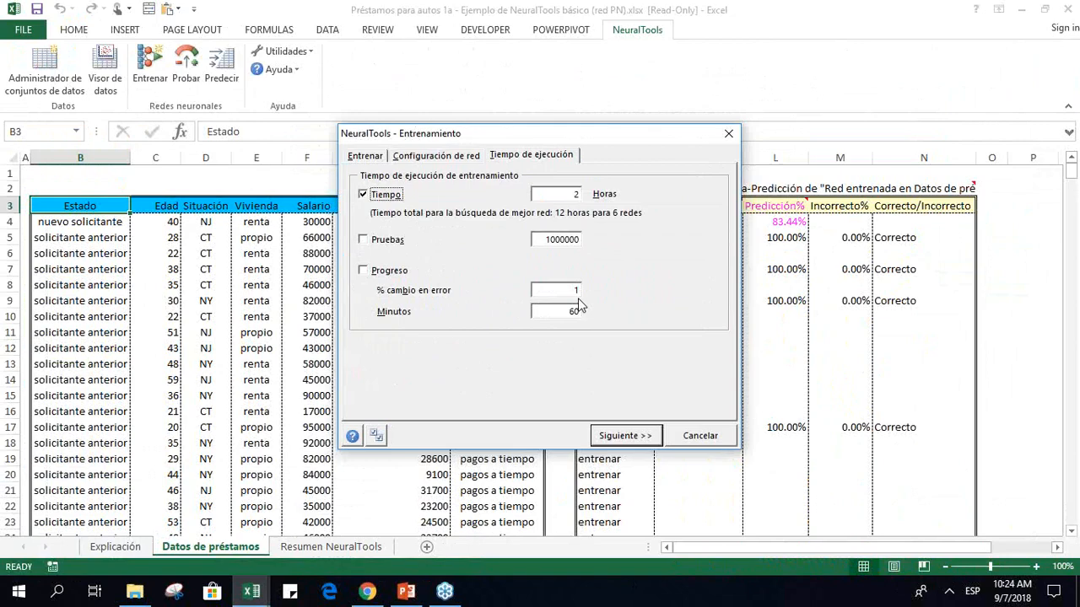
click(637, 437)
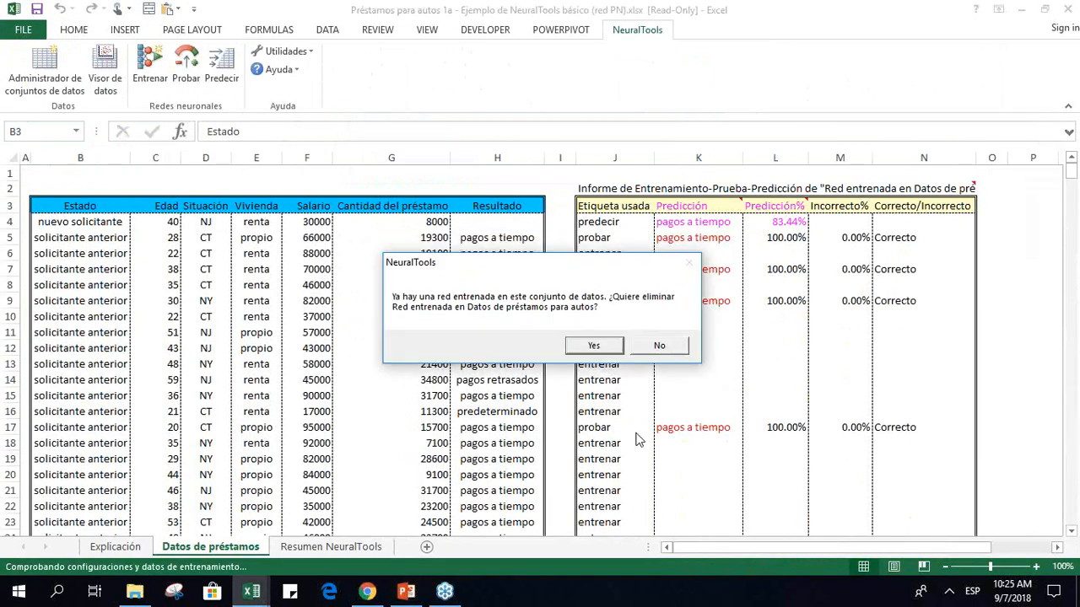
click(596, 348)
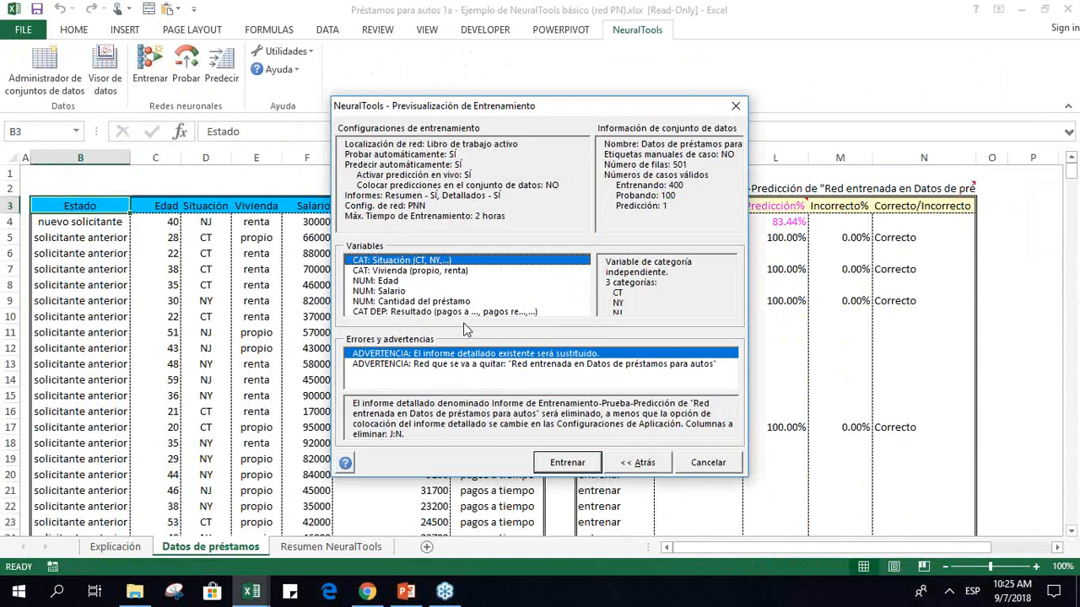
click(572, 464)
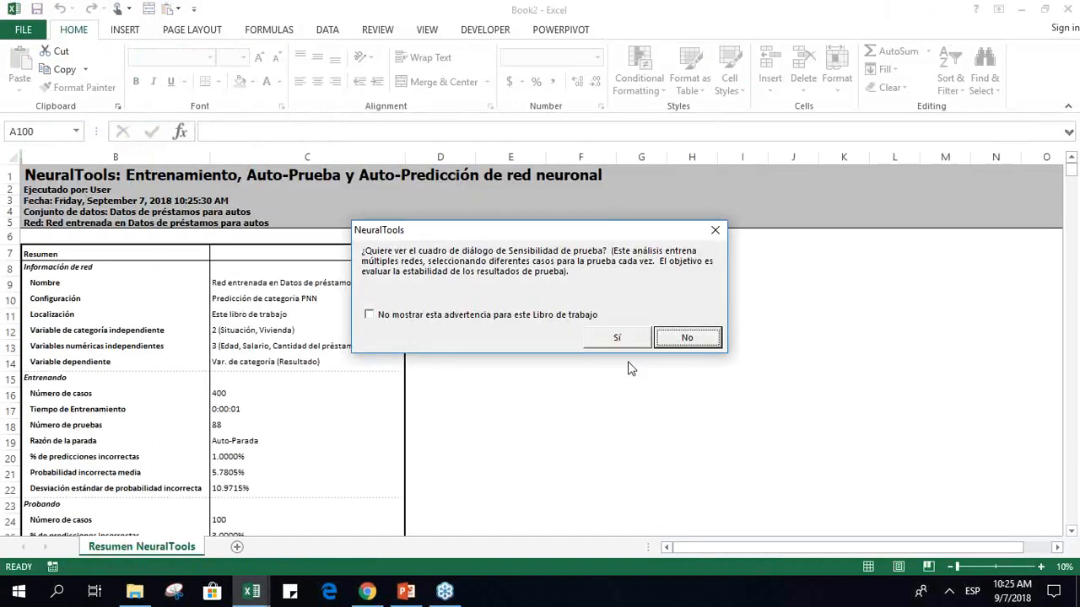
click(685, 338)
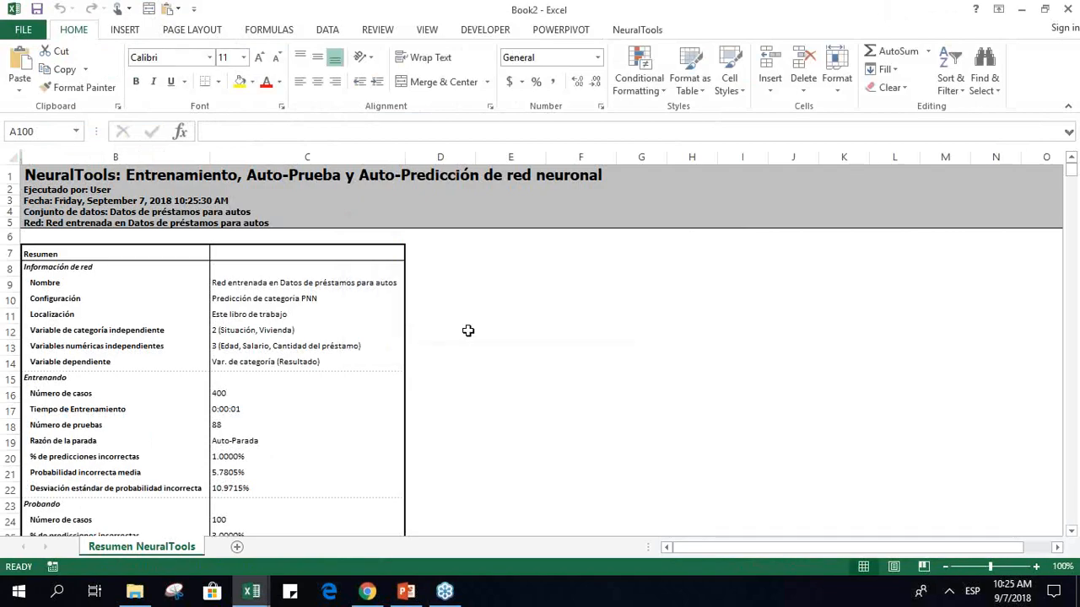
Examine the Información de red section of the summary report, from the network name to the independent and dependent variables.
click(257, 315)
key(Left)
key(Left)
key(Up)
key(Up)
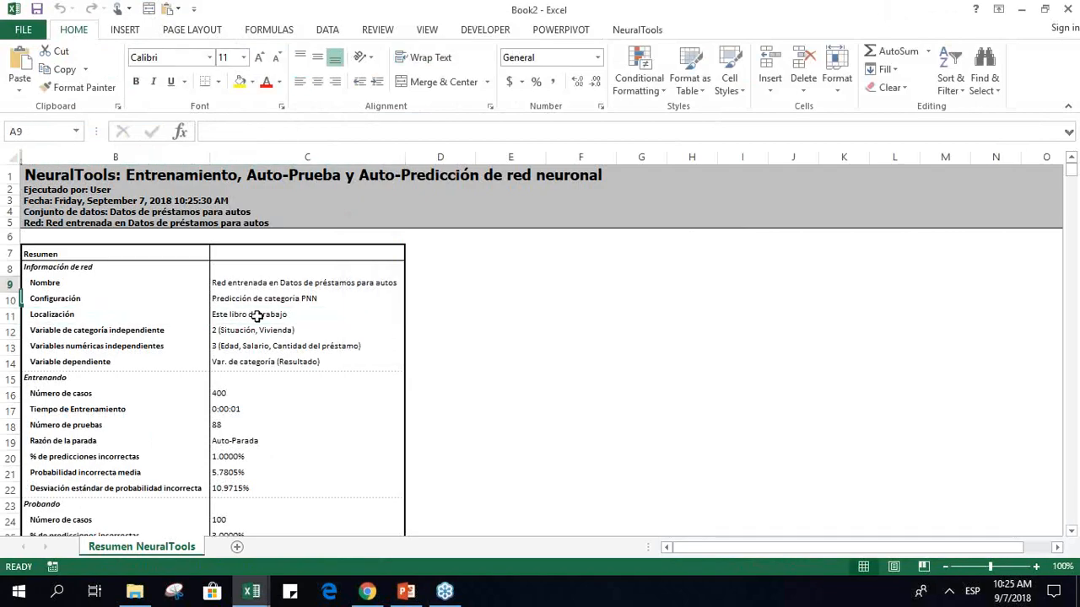
key(Right)
key(Right)
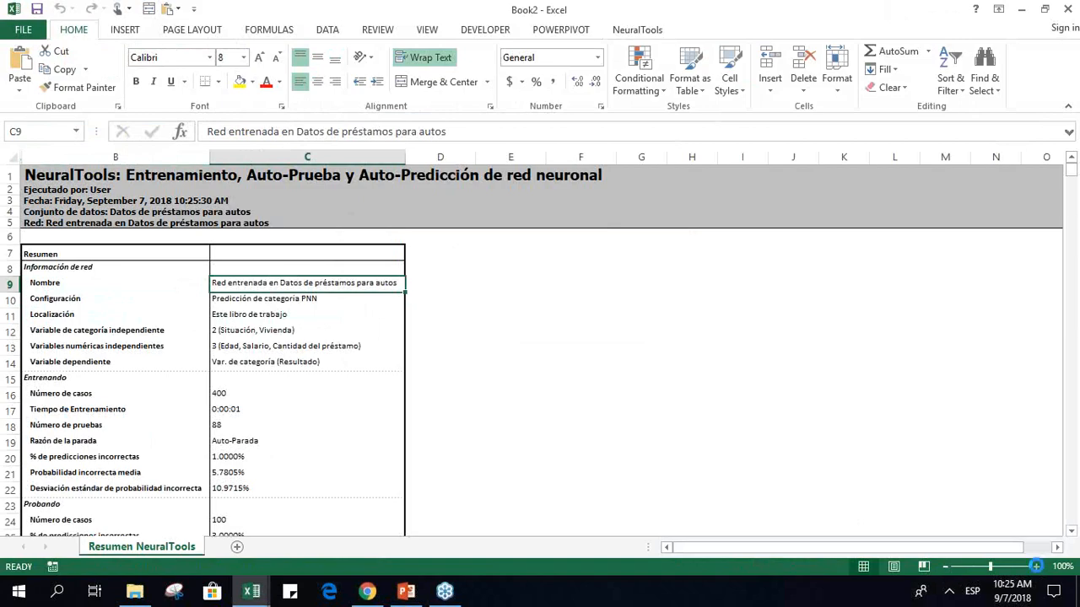
click(1038, 568)
click(1038, 568)
click(1037, 568)
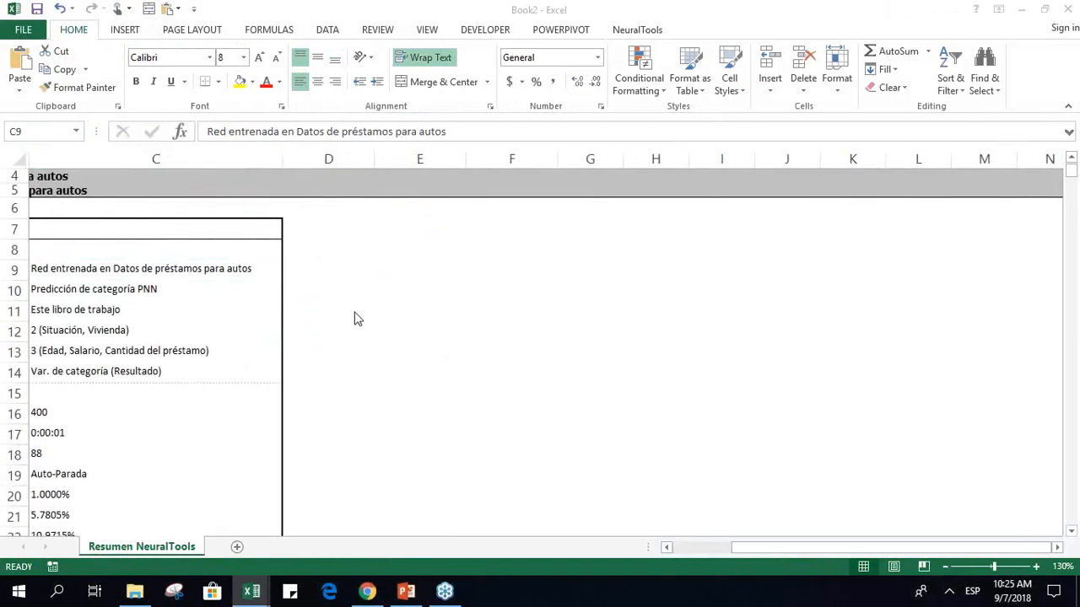
click(713, 548)
click(685, 548)
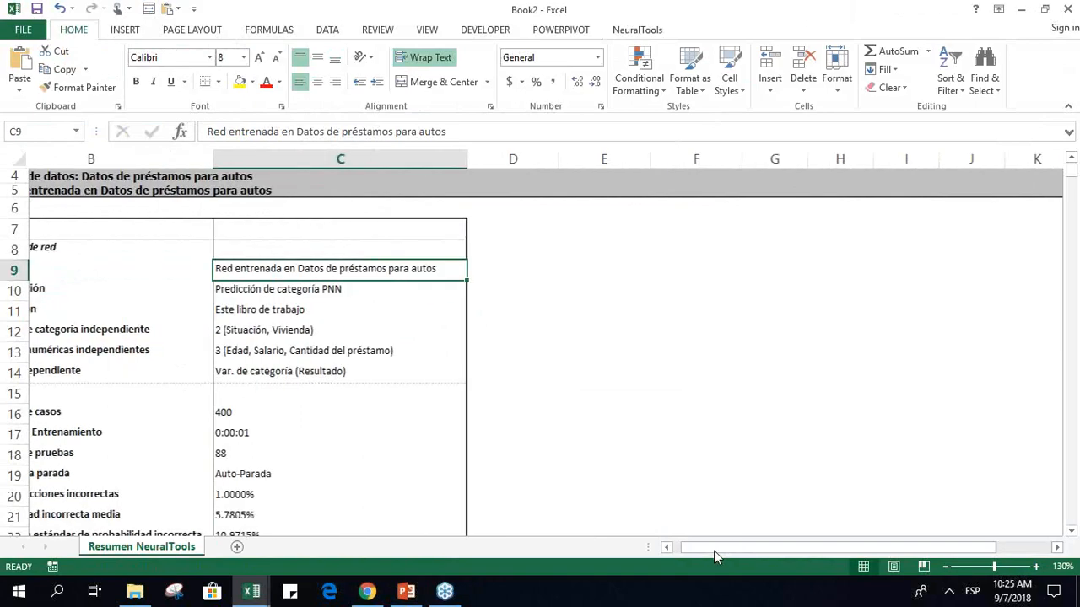
click(302, 333)
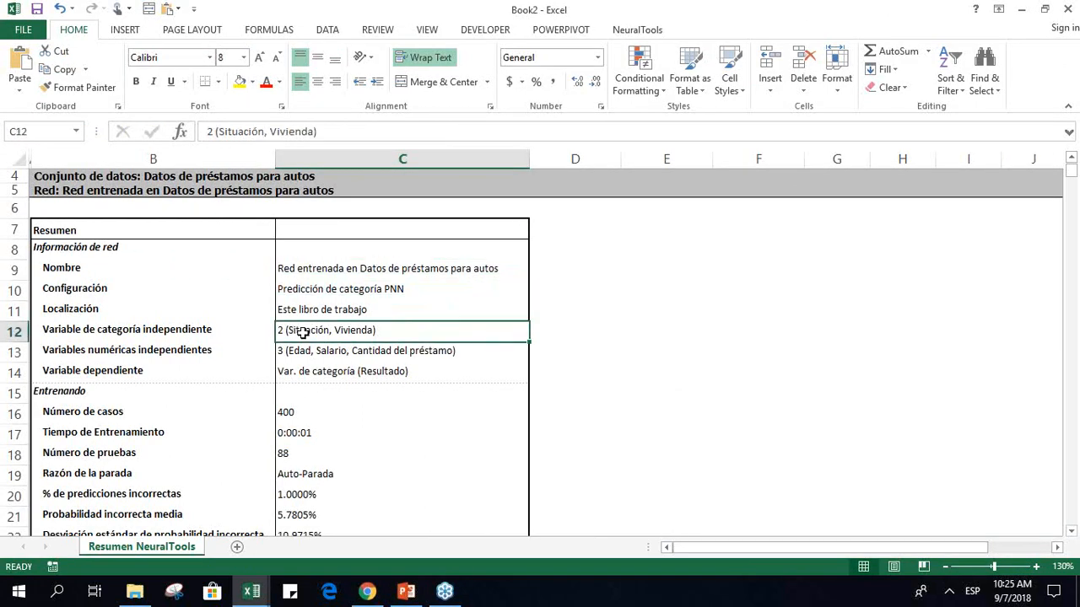
key(Down)
key(Down)
key(Up)
key(Up)
key(Down)
key(Down)
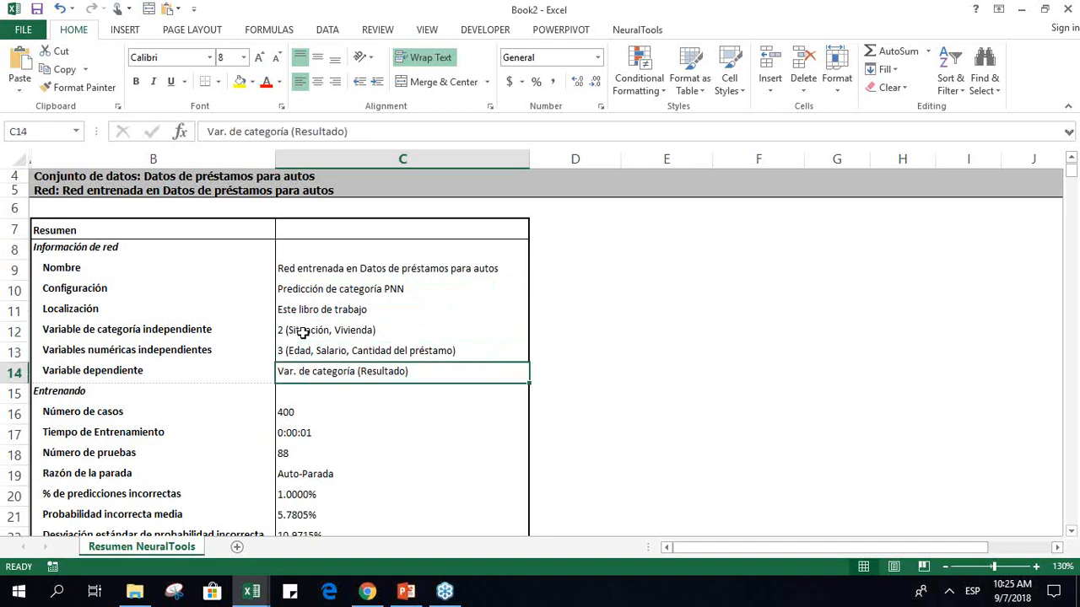
Examine the Entrenando section of the summary report, from the number of cases to the incorrect prediction and probability figures.
key(Down)
key(Down)
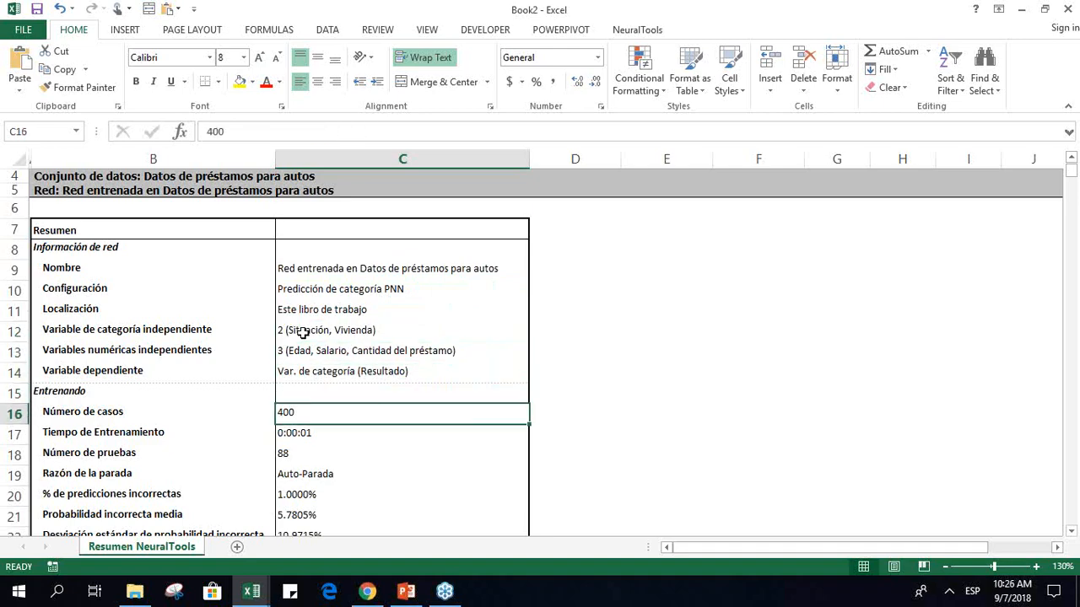
key(Down)
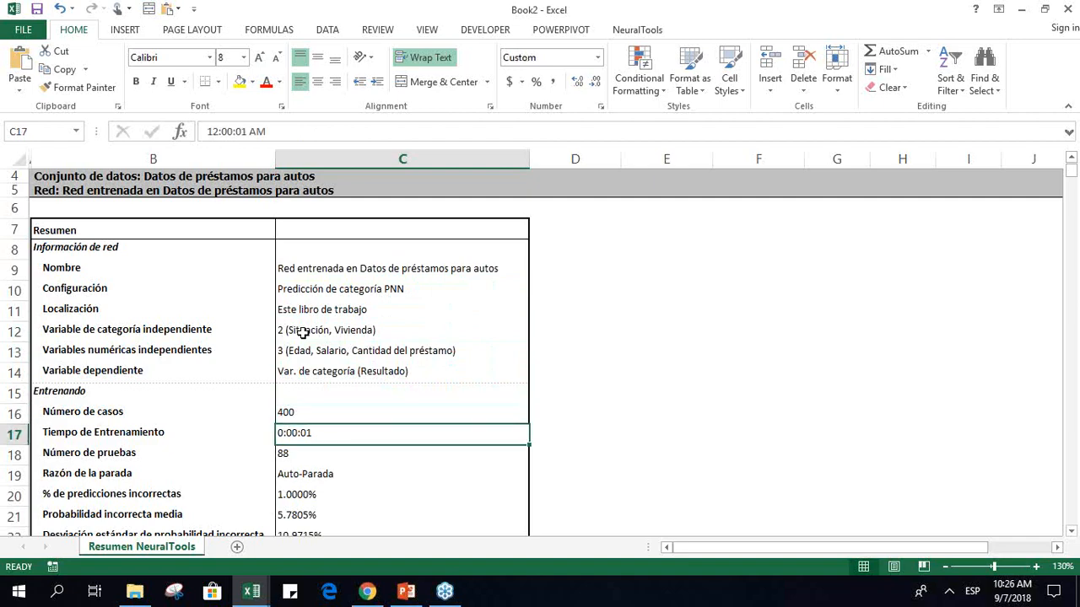
key(Down)
key(Down)
key(Down)
key(Down)
key(Down)
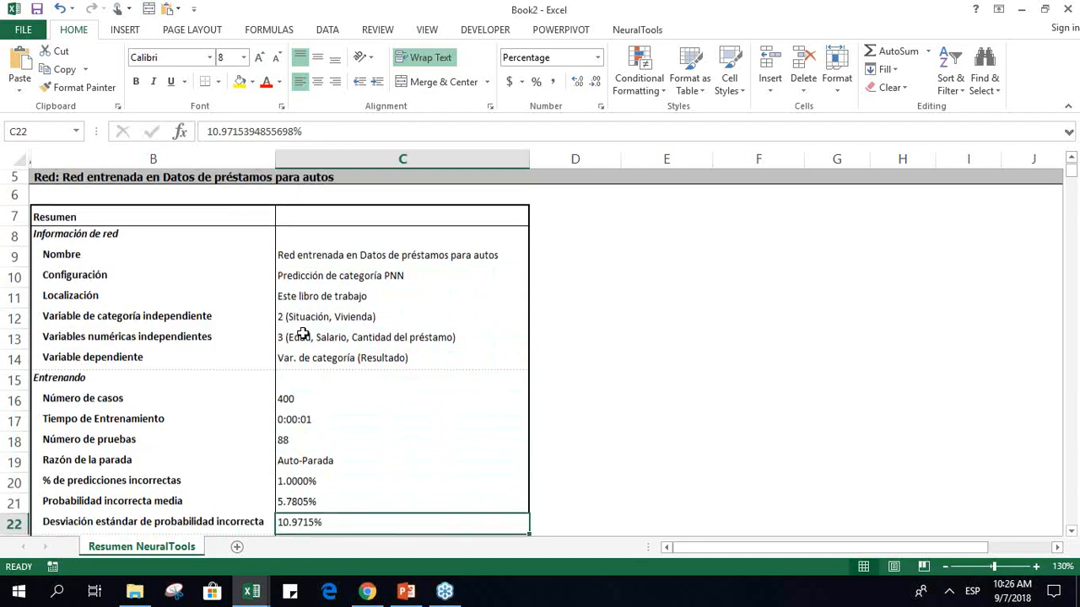
key(Up)
key(Up)
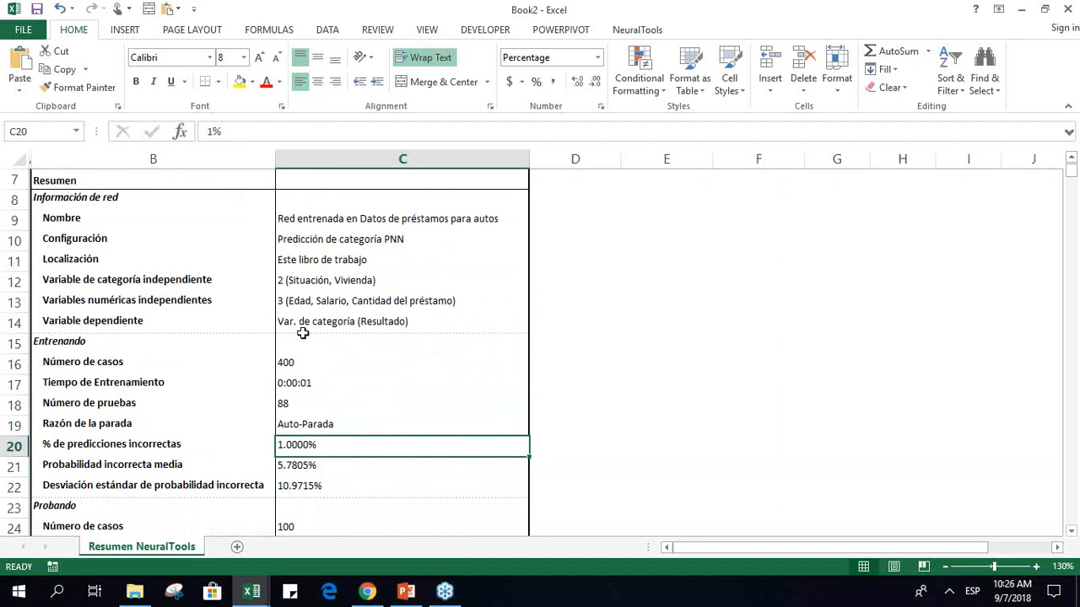
Examine the Probando and Predicción sections of the summary report, continuing to the number of rows under Conjunto de datos.
key(Down)
key(Down)
key(Down)
key(Down)
key(Down)
key(Down)
key(Down)
key(Down)
key(Down)
key(Down)
key(Down)
key(Down)
key(Down)
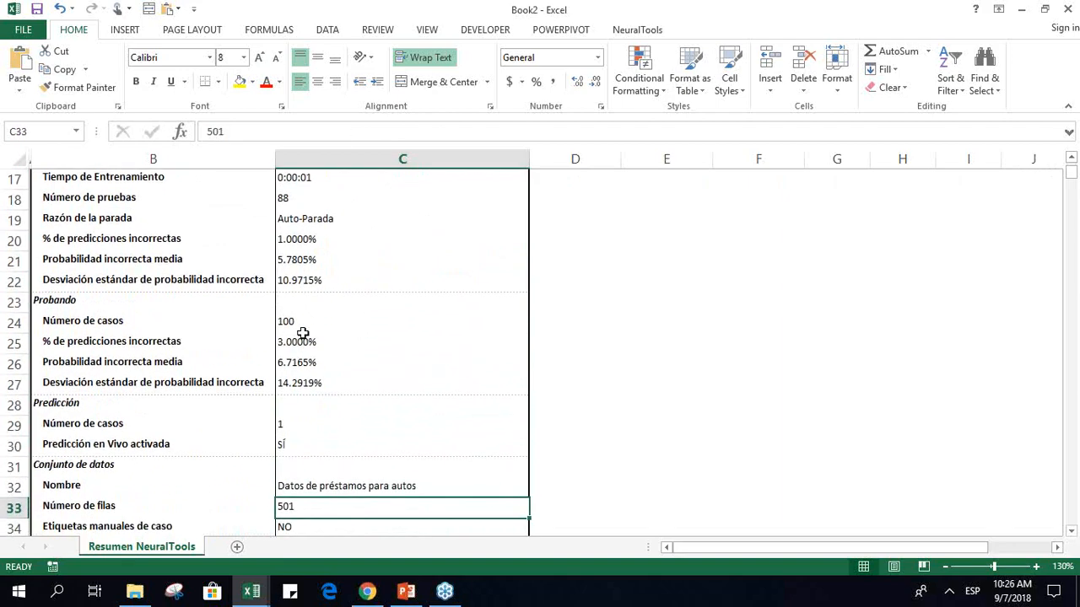
Examine the Análisis de impacto de variable section of the summary report, from Salario to Edad.
key(Down)
key(Down)
key(Down)
key(Down)
key(Down)
key(Down)
key(Down)
key(Down)
key(Down)
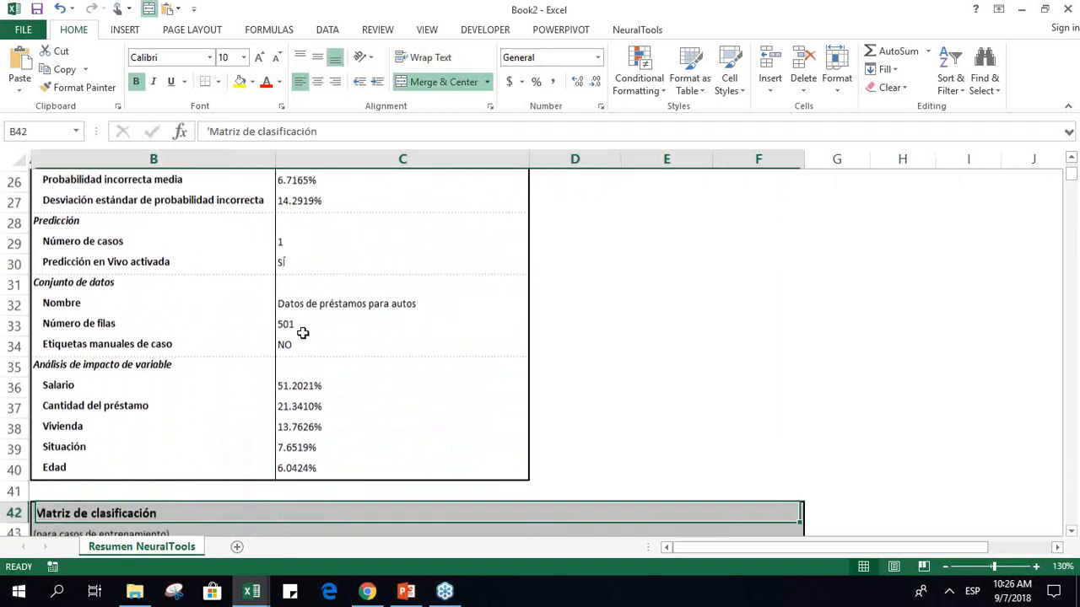
Examine the classification matrix for the training cases, following the pagos retrasados row across to its Incorrecto (%) value.
key(Down)
key(Down)
key(Down)
key(Down)
key(Down)
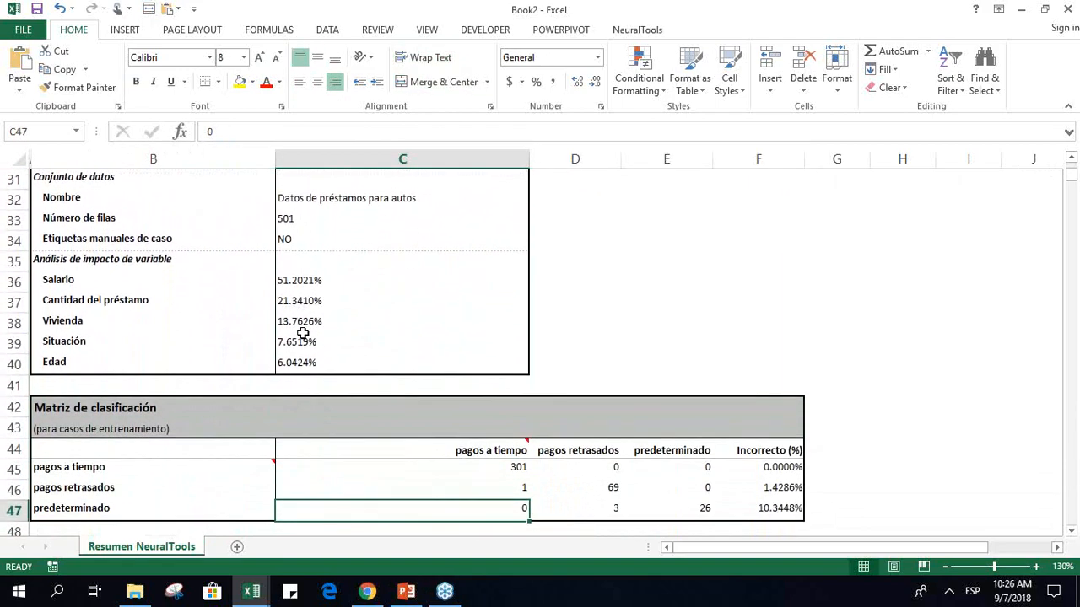
key(Up)
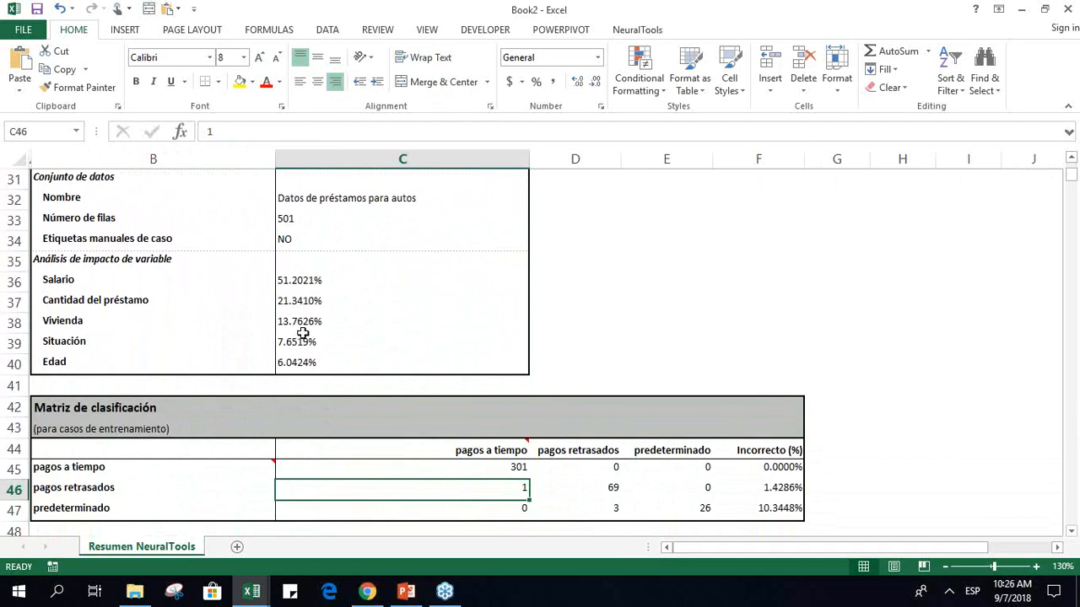
key(Right)
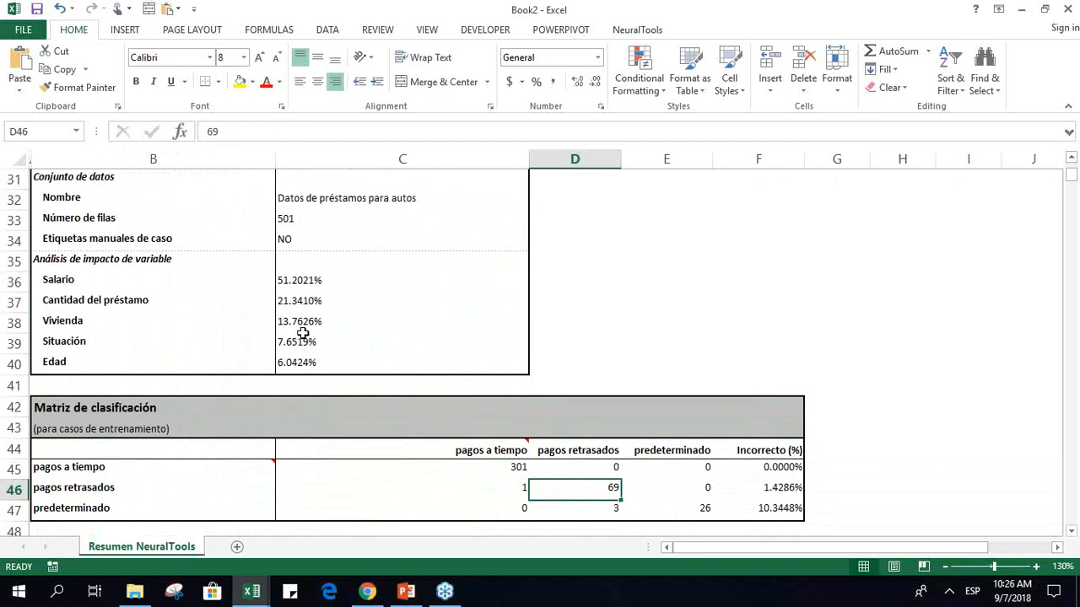
key(Right)
key(Right)
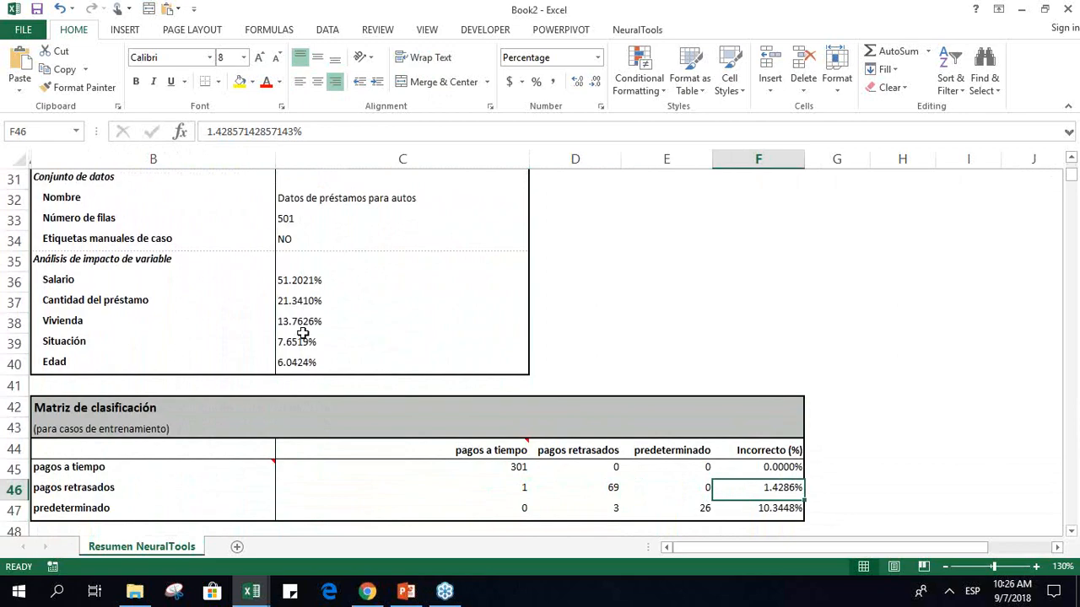
key(Left)
key(Left)
key(Left)
Examine the classification matrix for the test cases, from its heading down through the predeterminado row.
key(Down)
key(Down)
key(Down)
key(Down)
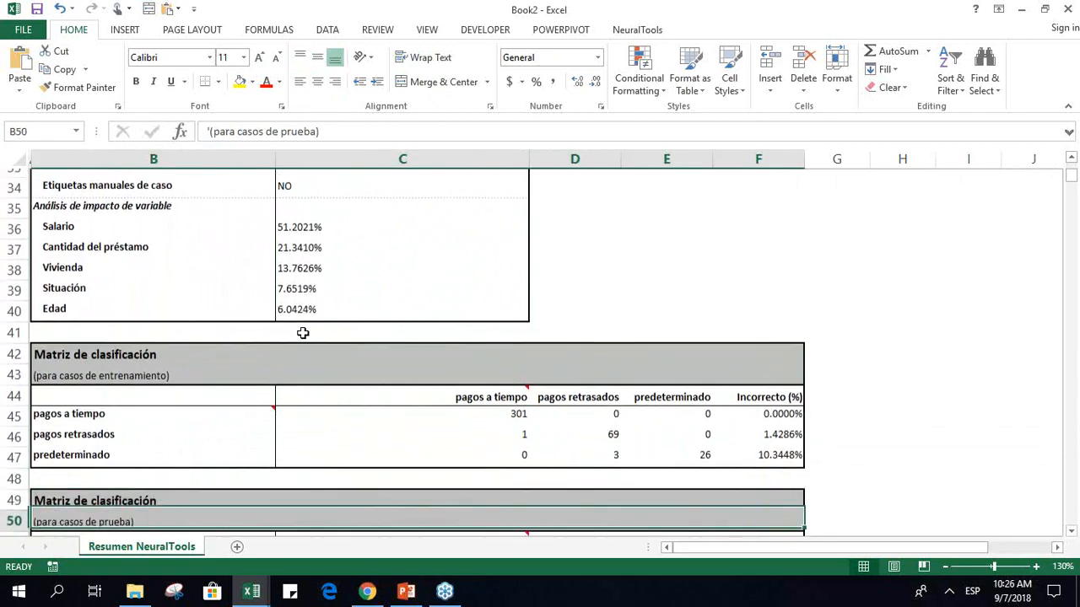
key(Down)
key(Down)
key(Down)
key(Down)
key(Down)
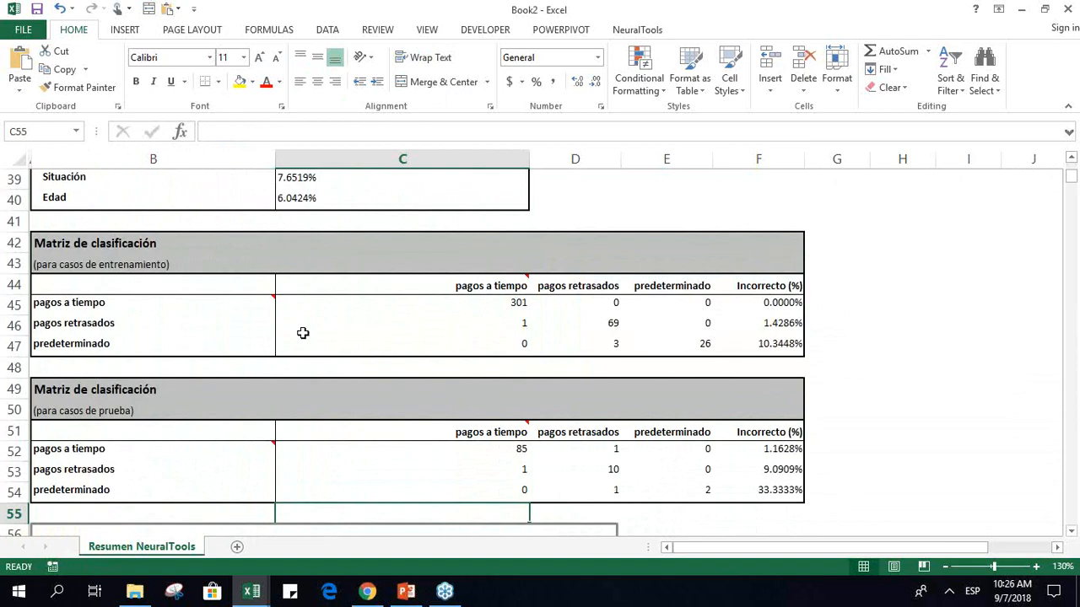
Examine the upper part of the Histograma de probabilidad de categorías incorrectas (Entrenando) beneath the classification matrices.
key(Down)
key(Down)
key(Down)
key(Down)
key(Down)
key(Down)
key(Down)
key(Down)
key(Down)
key(Down)
key(Down)
key(Down)
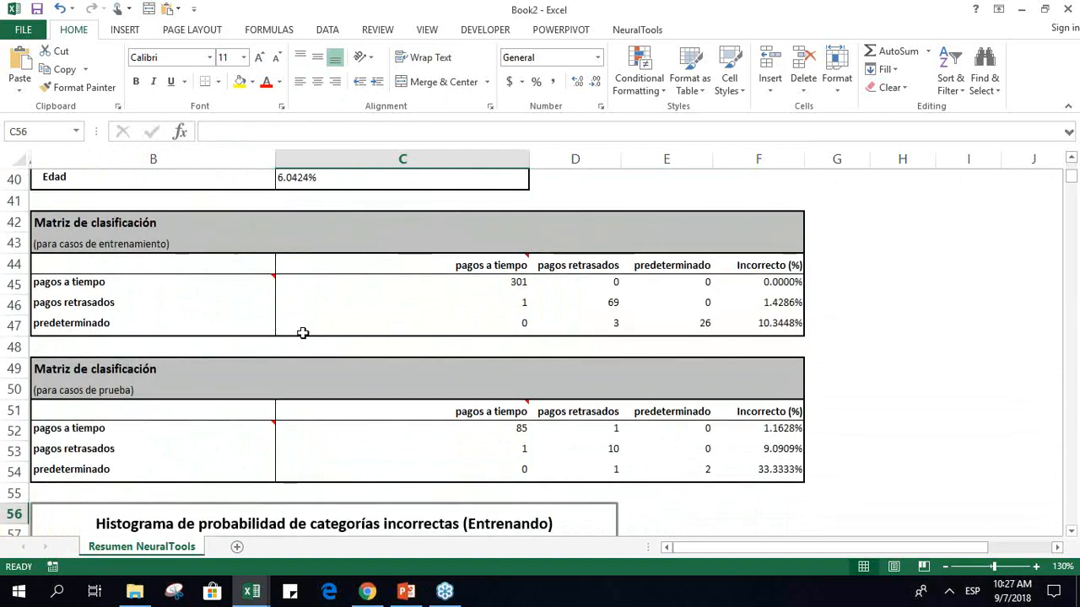
key(Down)
key(Down)
key(Down)
key(Down)
key(Down)
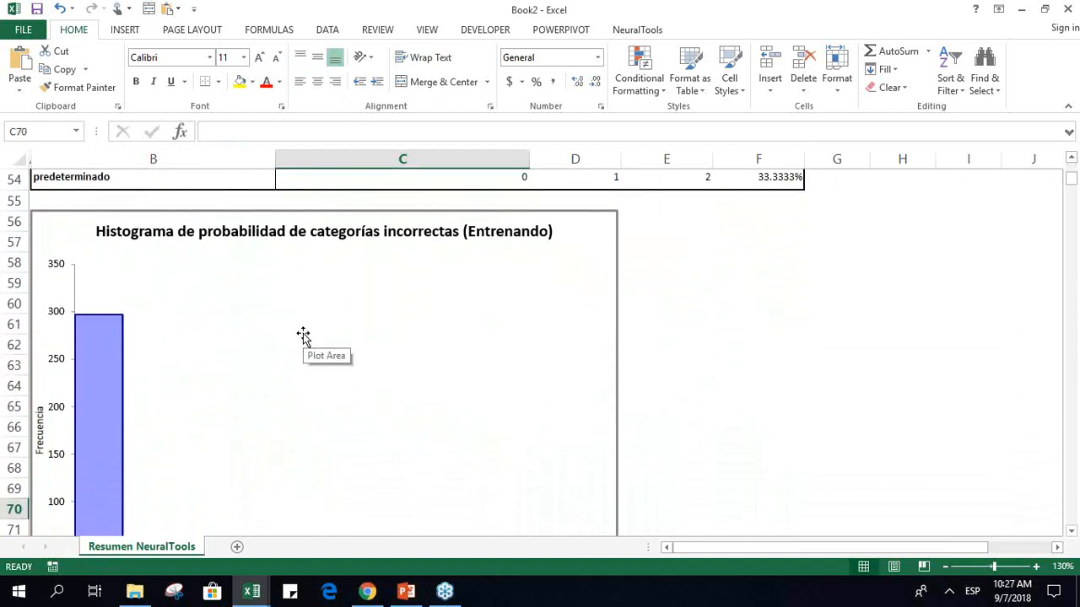
Examine the lower bins of the Entrenando histogram and continue through the whole Probando histogram below it.
key(Down)
key(Down)
key(Down)
key(Down)
key(Down)
key(Down)
key(Down)
key(Down)
key(Down)
key(Down)
key(Down)
key(Down)
key(Down)
key(Down)
key(Down)
key(Down)
key(Down)
key(Down)
key(Down)
key(Down)
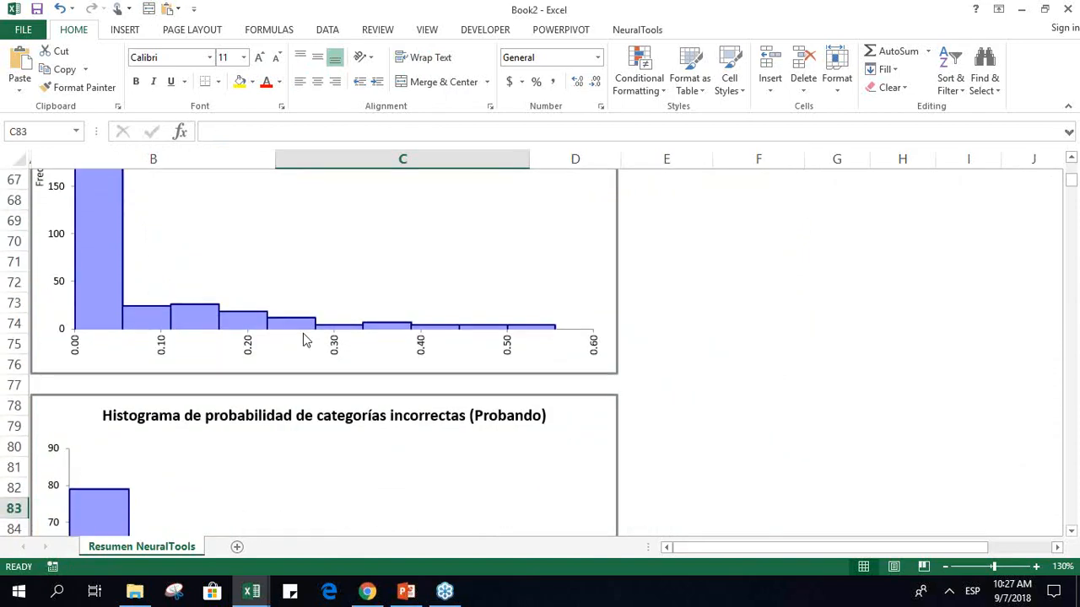
key(Down)
key(Down)
key(Down)
key(Down)
key(Down)
key(Down)
key(Down)
key(Down)
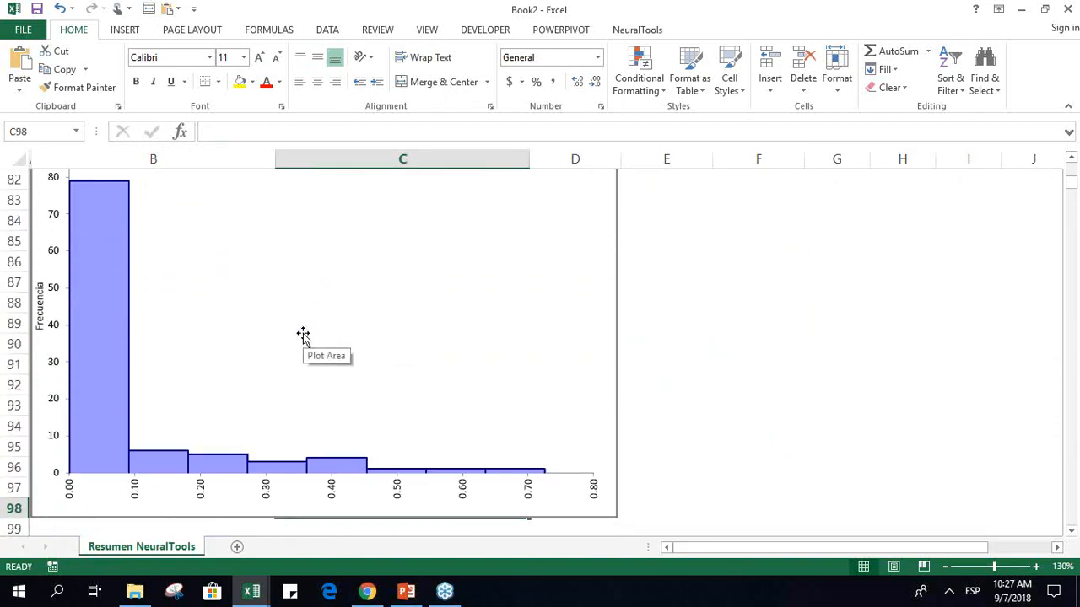
Go back to the Entrenando histogram and review it from its title and tallest bar.
key(Up)
key(Up)
key(Up)
key(Up)
key(Up)
key(Up)
key(Up)
key(Up)
key(Up)
key(Up)
key(Up)
key(Up)
key(Up)
key(Up)
key(Up)
key(Up)
key(Up)
key(Up)
key(Up)
key(Up)
key(Up)
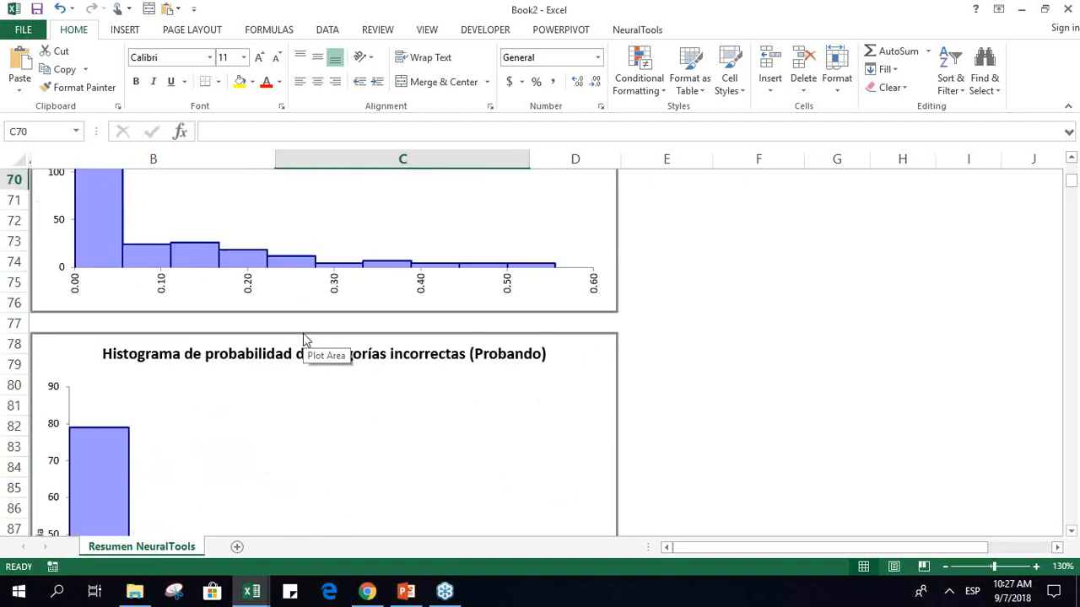
key(Up)
key(Up)
Compare the Entrenando histogram with the Probando histogram by moving down through both charts.
key(Down)
key(Down)
key(Down)
key(Down)
key(Down)
key(Down)
key(Down)
key(Down)
key(Down)
key(Down)
key(Down)
key(Down)
key(Down)
key(Down)
key(Down)
key(Down)
key(Down)
key(Down)
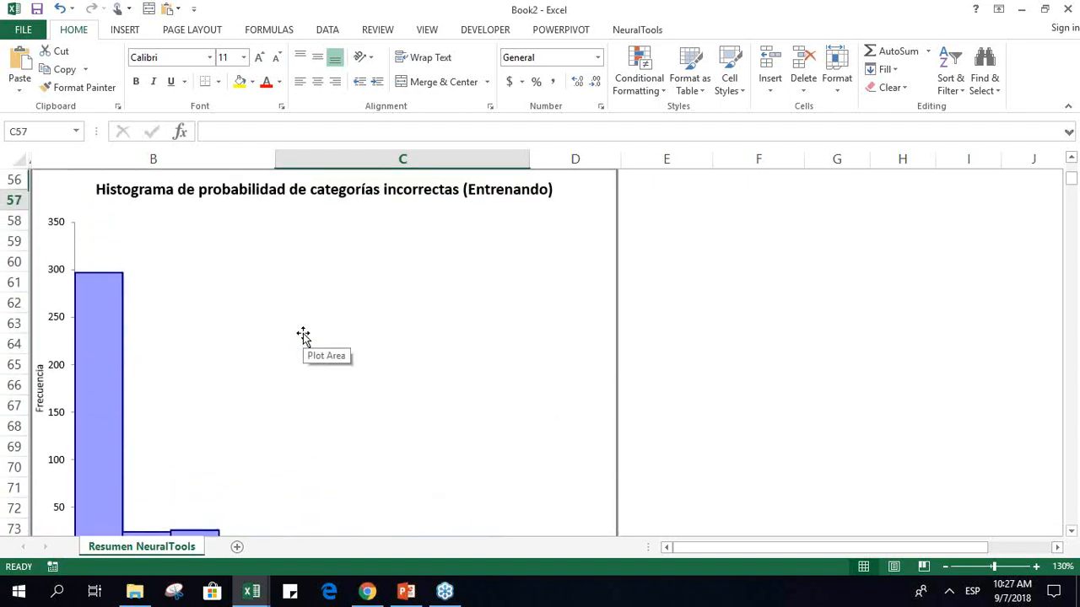
key(Down)
key(Down)
key(Down)
key(Down)
key(Down)
key(Down)
key(Down)
key(Down)
key(Down)
key(Down)
key(Down)
key(Down)
key(Down)
key(Down)
key(Down)
key(Down)
key(Down)
key(Down)
key(Down)
key(Down)
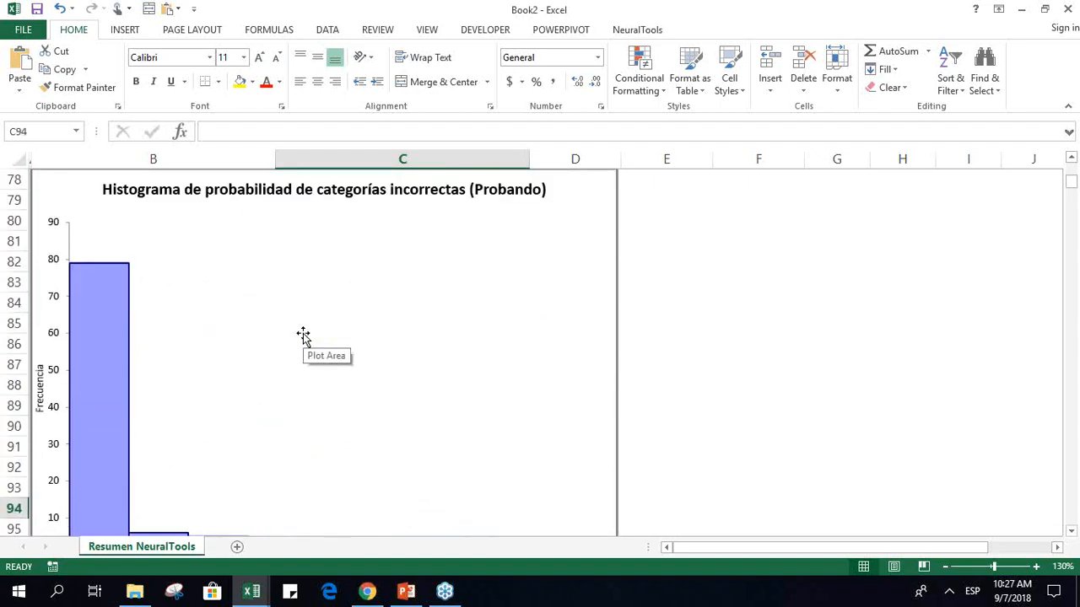
Examine the Impactos relativos de variable bar chart, from Salario down to Edad.
key(Down)
key(Down)
key(Down)
key(Down)
key(Down)
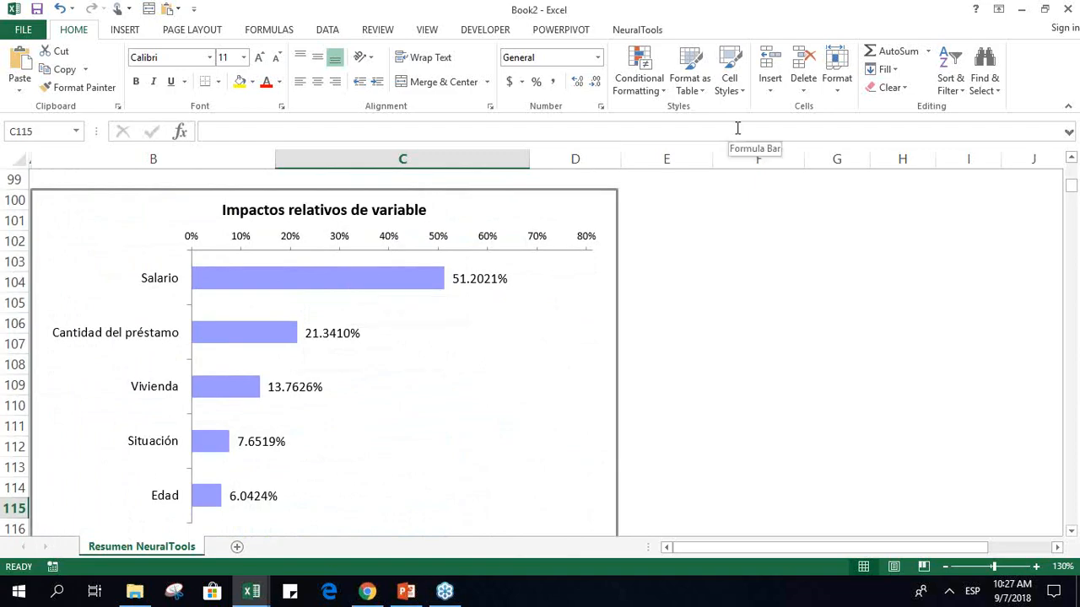
Return from the Impactos relativos de variable chart to the classification matrices for the training and test cases.
key(Up)
key(Up)
key(Up)
key(Up)
key(Up)
key(Up)
key(Up)
key(Up)
key(Up)
key(Up)
key(Up)
key(Up)
key(Up)
key(Up)
key(Up)
key(Up)
key(Up)
key(Up)
key(Up)
key(Up)
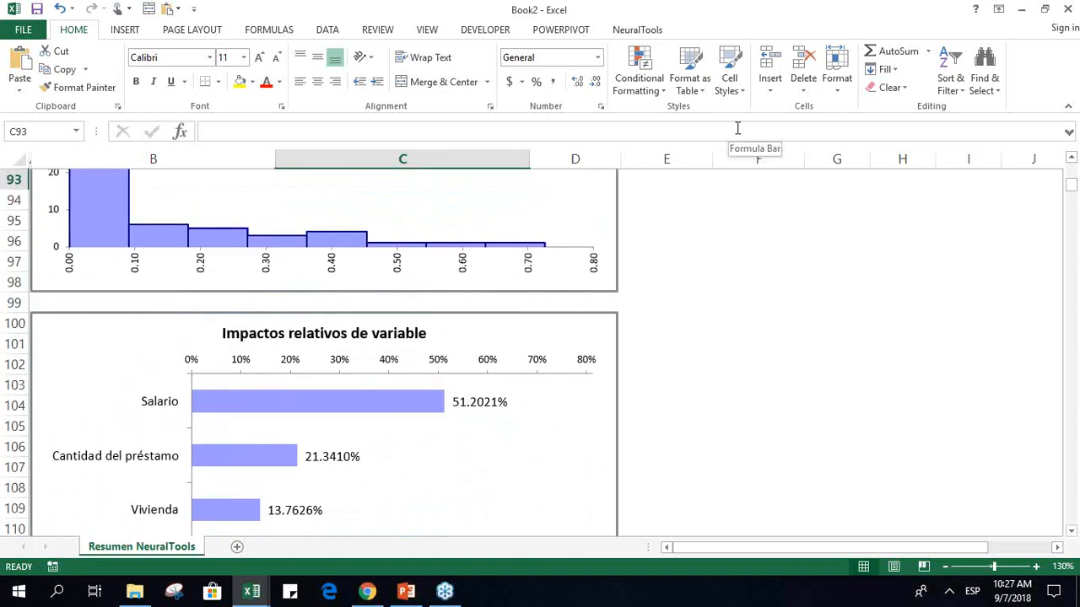
key(Up)
key(Up)
key(Up)
key(Up)
key(Up)
key(Up)
key(Up)
key(Up)
key(Up)
key(Up)
key(Up)
key(Up)
key(Up)
key(Up)
key(Up)
key(Up)
key(Up)
key(Up)
key(Up)
key(Up)
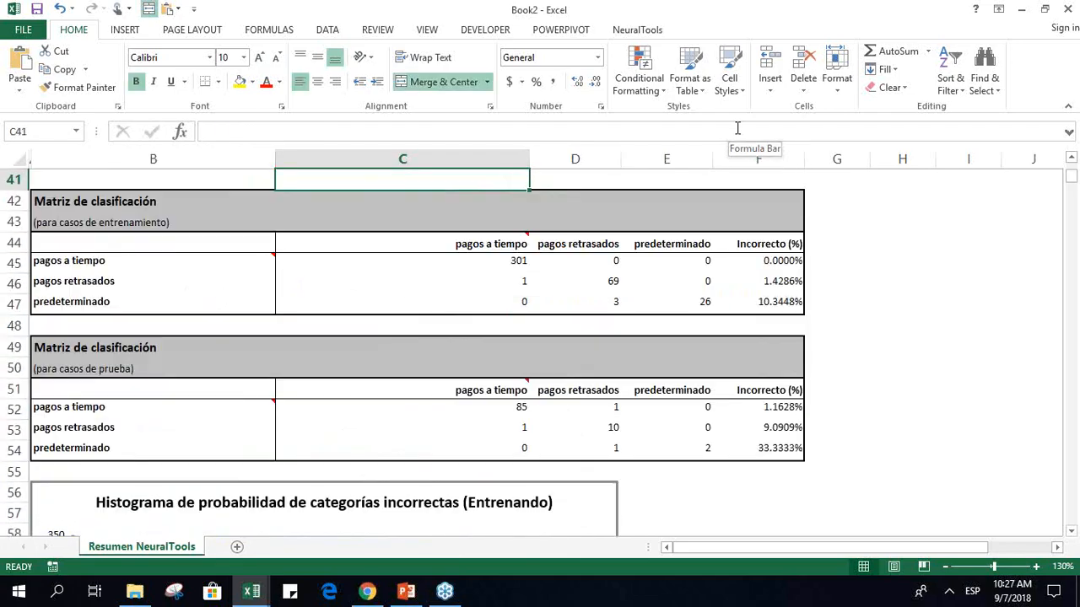
Return to the top of the NeuralTools summary report, up to its title and network information.
key(Up)
key(Up)
key(Up)
key(Up)
key(Up)
key(Up)
key(Up)
key(Up)
key(Up)
key(Up)
key(Up)
key(Up)
key(Up)
key(Up)
key(Up)
key(Up)
key(Up)
key(Up)
key(Up)
key(Up)
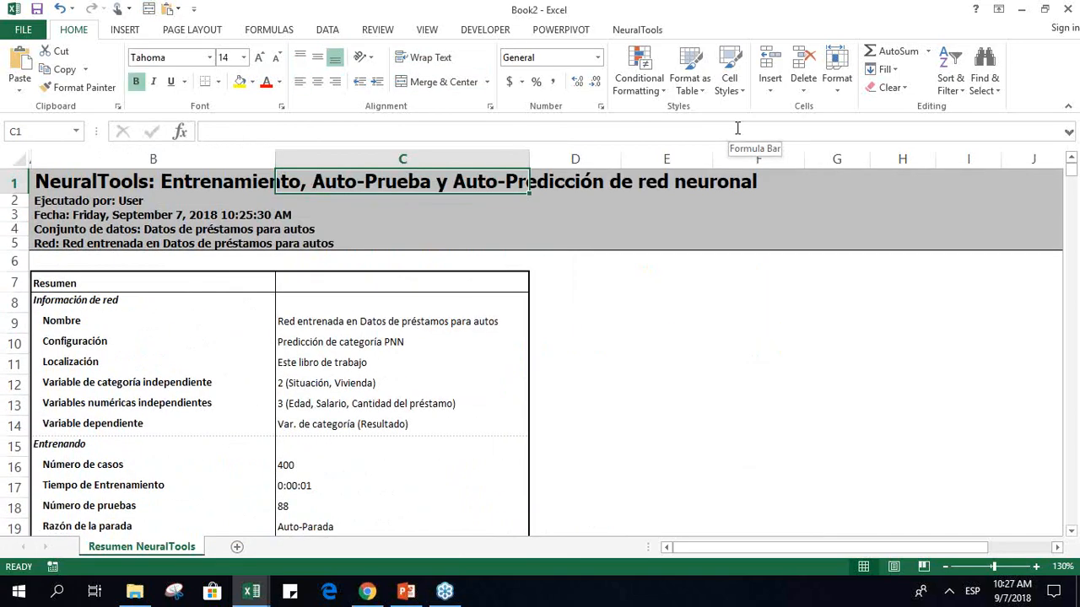
Switch to the Préstamos para autos 1a workbook and inspect the NetOutputPrediction formula for the new applicant in K4.
click(1076, 3)
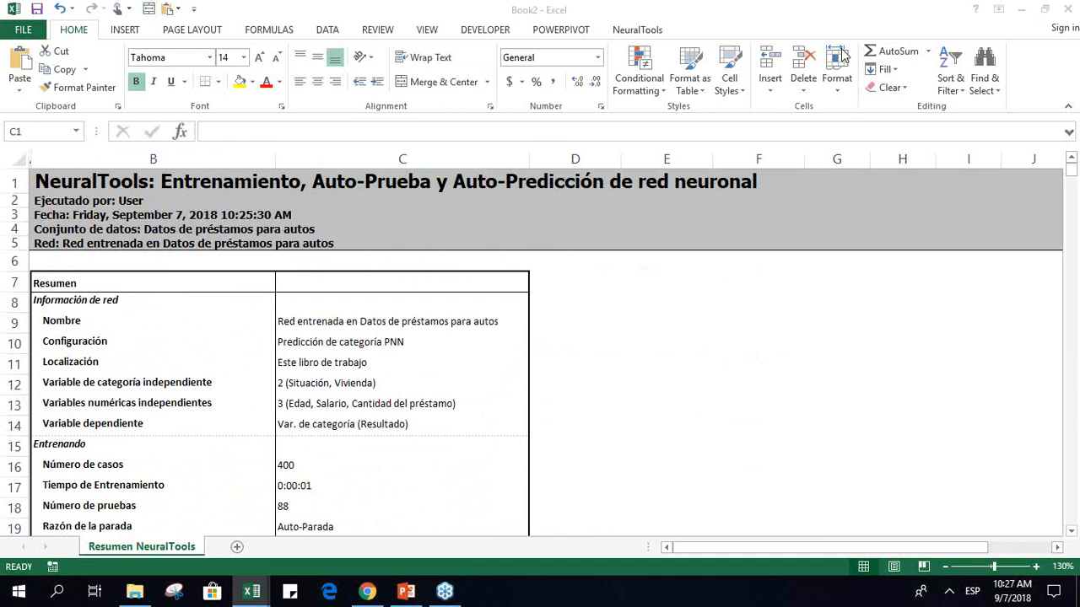
mouse_move(250, 591)
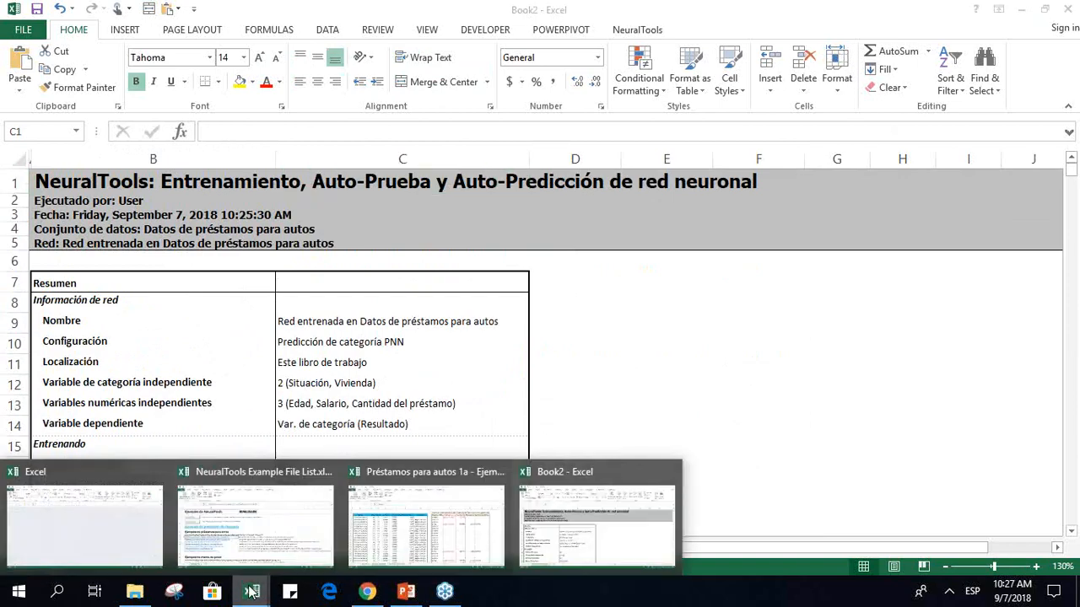
click(433, 540)
click(596, 216)
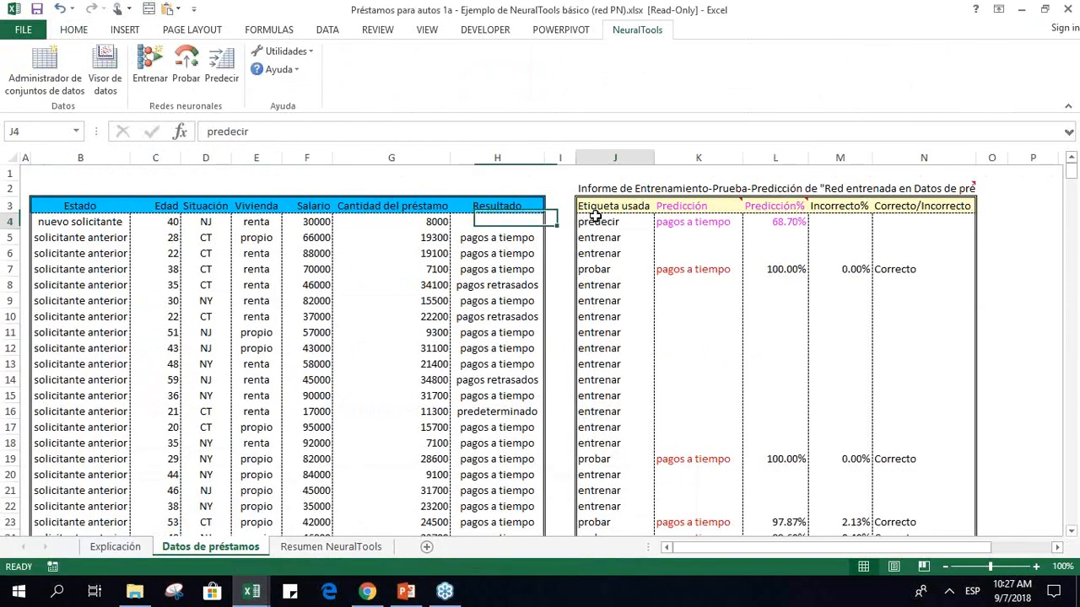
key(Right)
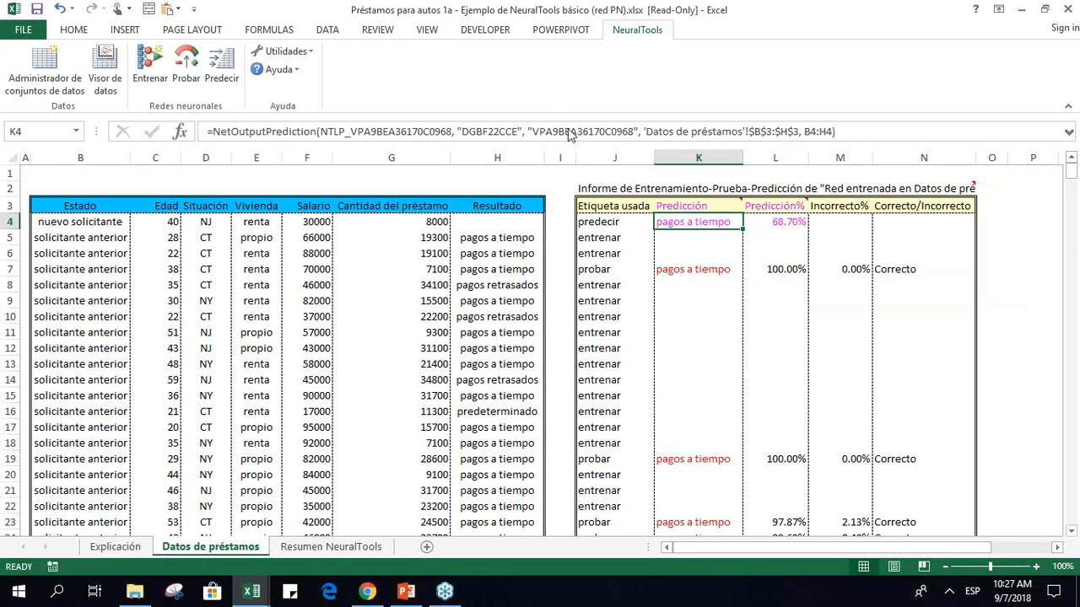
click(855, 133)
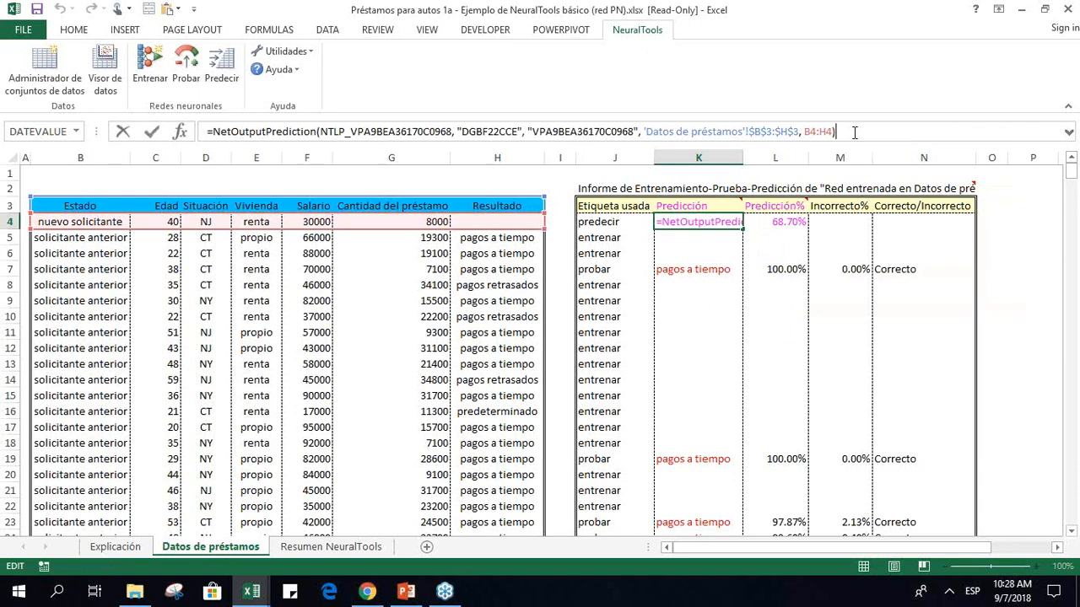
key(Return)
Review the new applicant's input values in row 4 back to Edad and Situación.
key(Left)
key(Left)
key(Left)
key(Left)
key(Left)
key(Left)
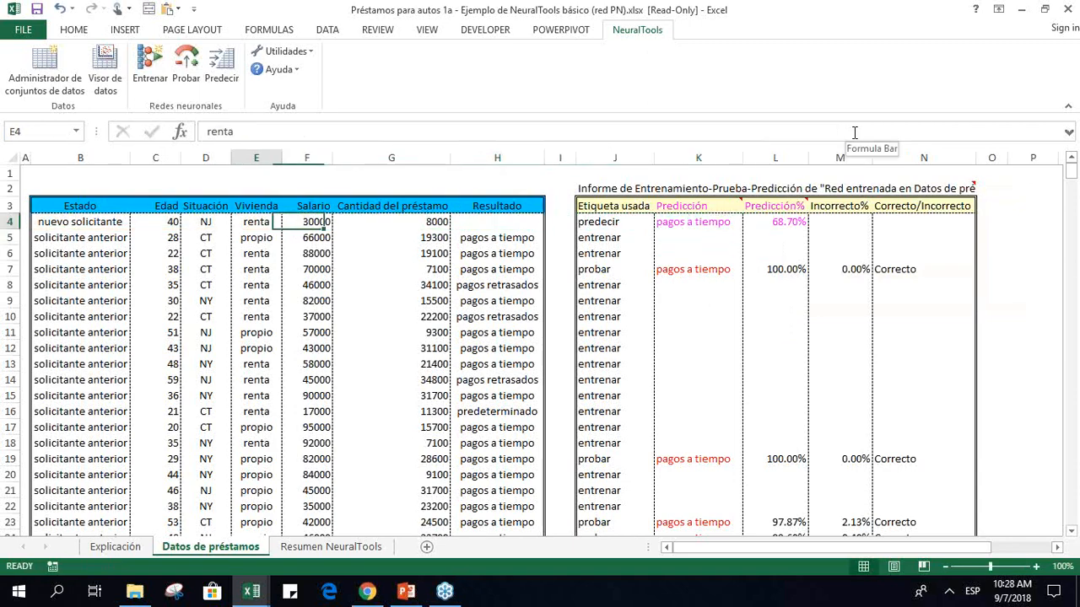
key(Left)
key(Left)
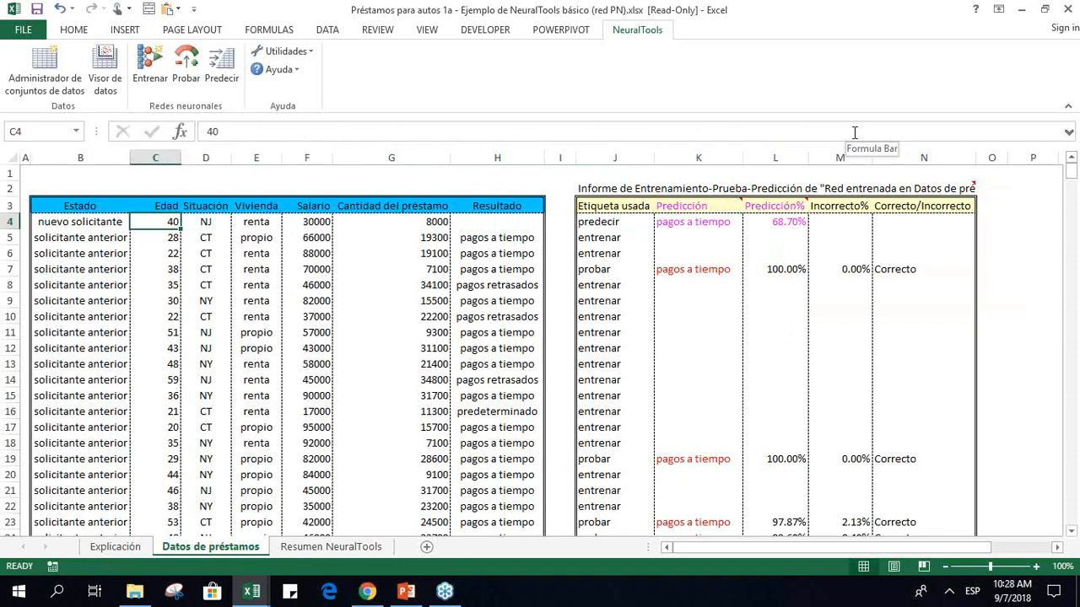
key(Right)
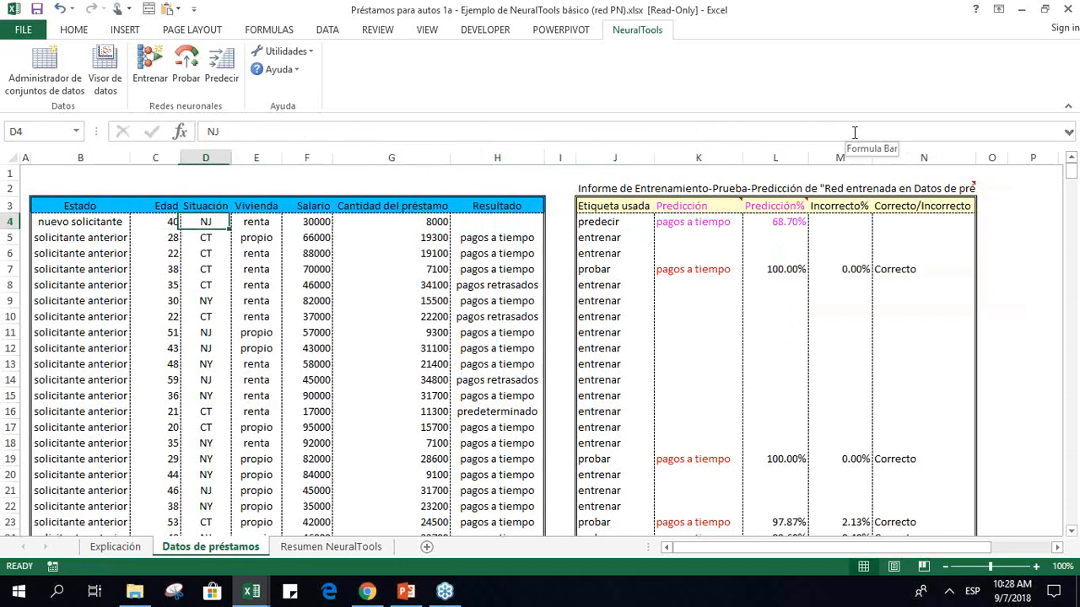
Look further down the loan data, then return to the new applicant's Predicción formula in K4.
key(Right)
key(Right)
key(Right)
key(Right)
key(Right)
key(Right)
key(Page_Down)
key(Up)
key(Right)
key(Up)
key(Up)
key(Up)
key(Up)
key(Up)
key(Up)
key(Up)
key(Up)
key(Up)
key(Up)
key(Up)
key(Up)
key(Up)
key(Up)
key(Up)
key(Up)
key(Up)
key(Up)
key(Up)
key(Up)
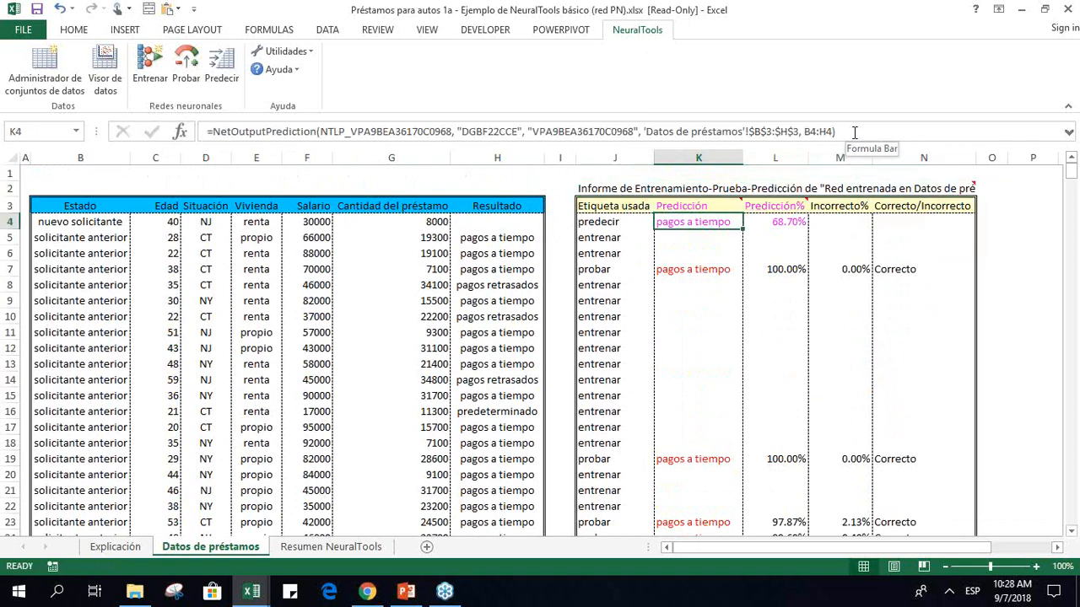
Set the new applicant's Edad in C4 to 20.
key(Left)
key(Left)
key(Left)
key(Left)
key(Left)
key(Left)
key(Left)
key(Left)
text(2)
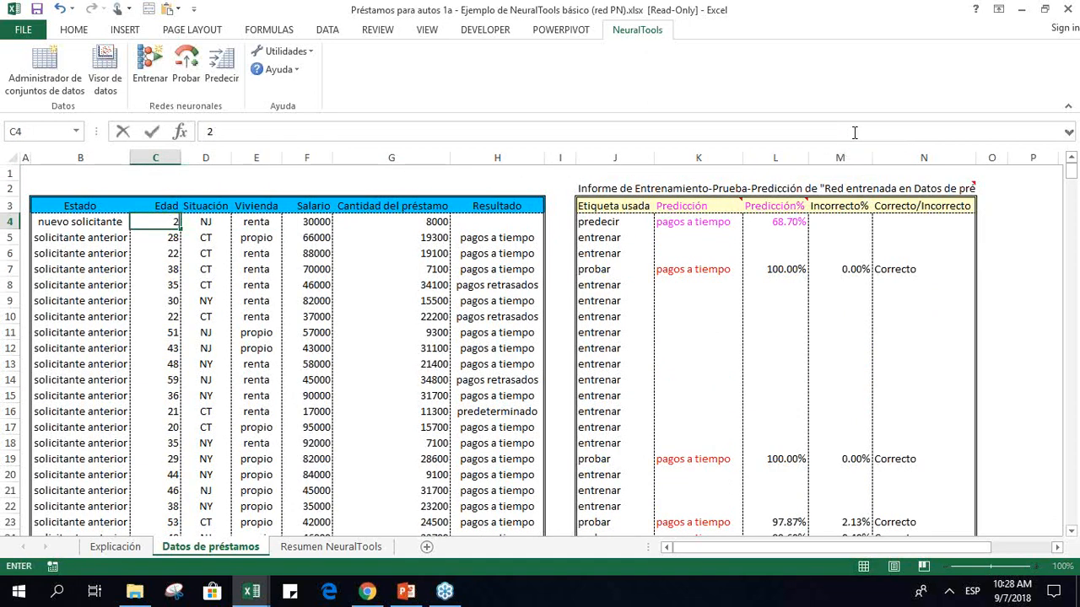
text(0)
key(Return)
key(Up)
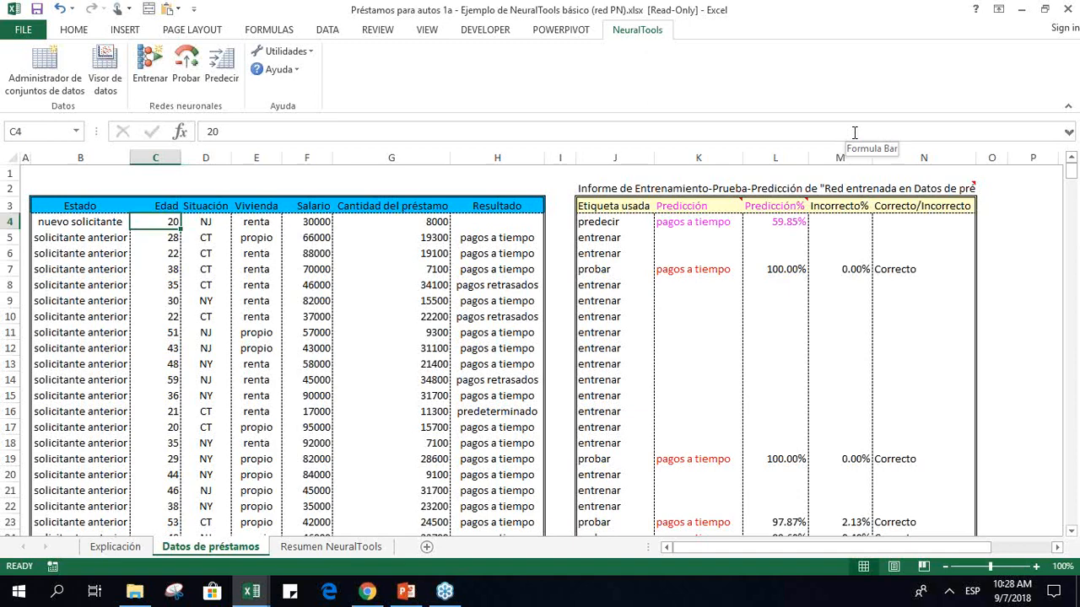
Check the new applicant's Predicción% in L4 after the age change.
key(Right)
key(Right)
key(Right)
key(Right)
key(Right)
key(Right)
key(Right)
key(Right)
key(Right)
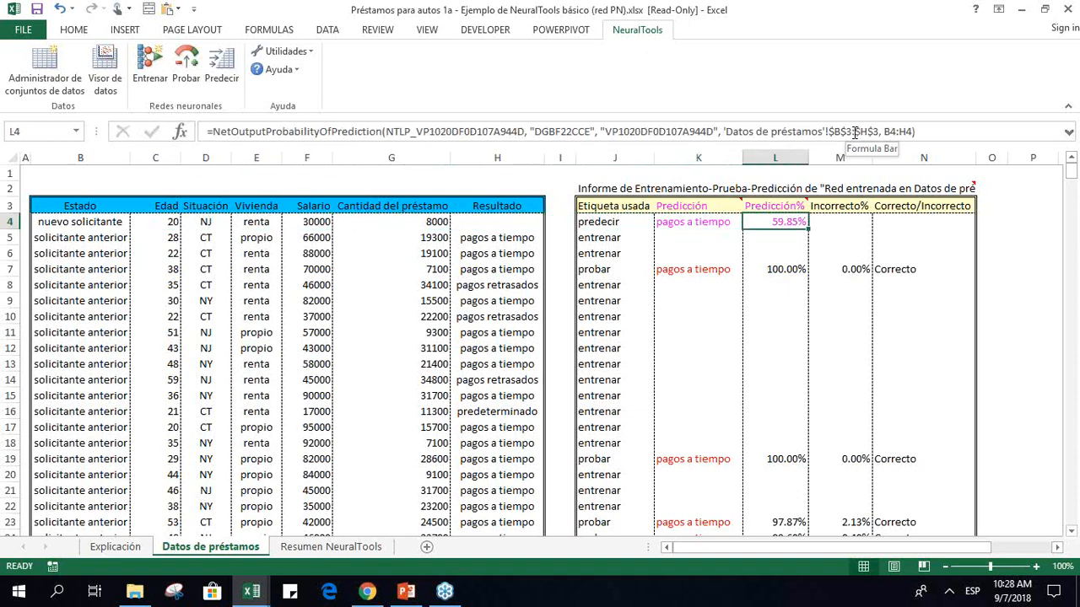
Set the new applicant's Edad in C4 to 60 to test its effect on the prediction.
key(Left)
key(Left)
key(Left)
key(Left)
key(Left)
key(Left)
key(Left)
key(Left)
key(Left)
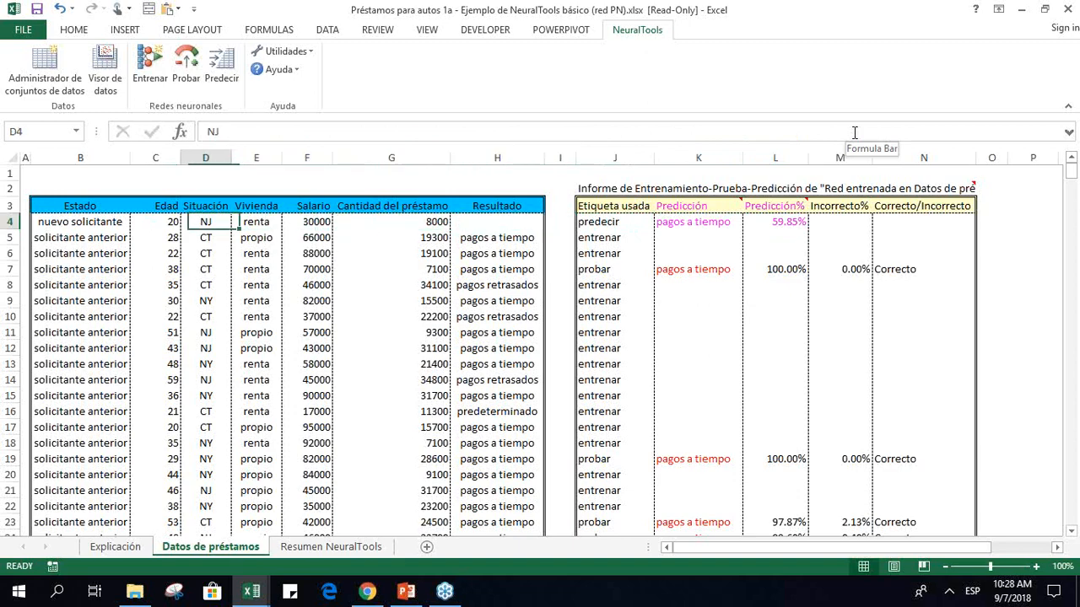
text(60)
key(Return)
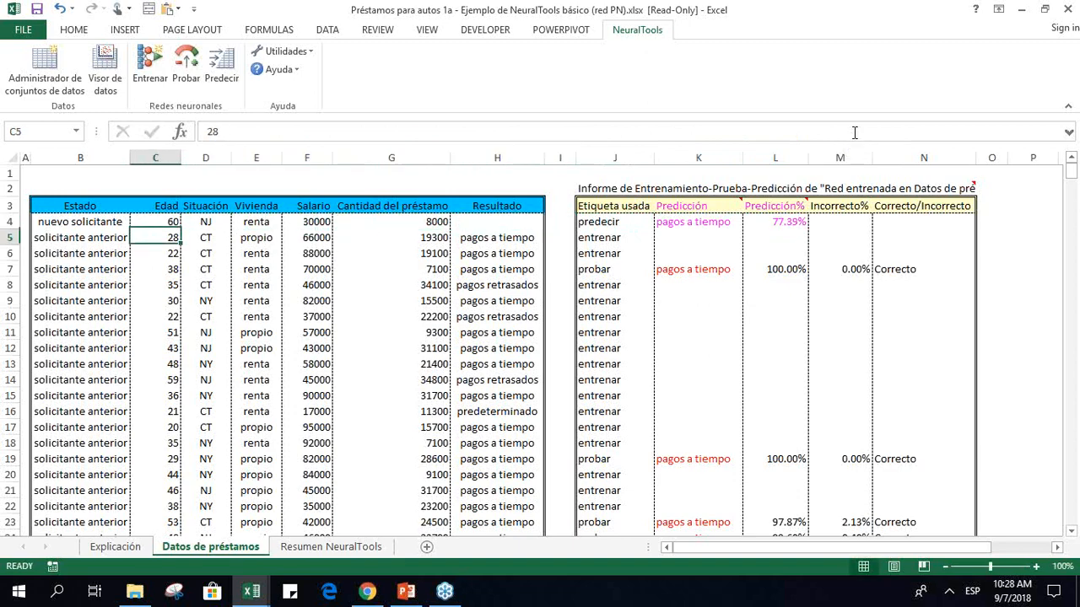
Set the new applicant's Edad back to 40 and change the Vivienda in E4 to propio.
key(Up)
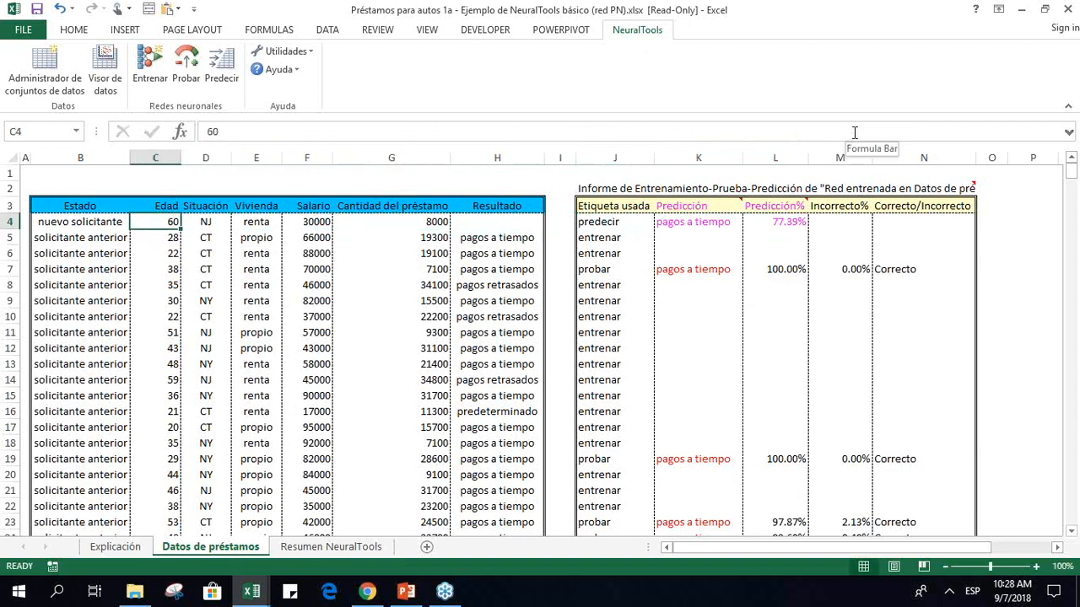
text(40)
key(Right)
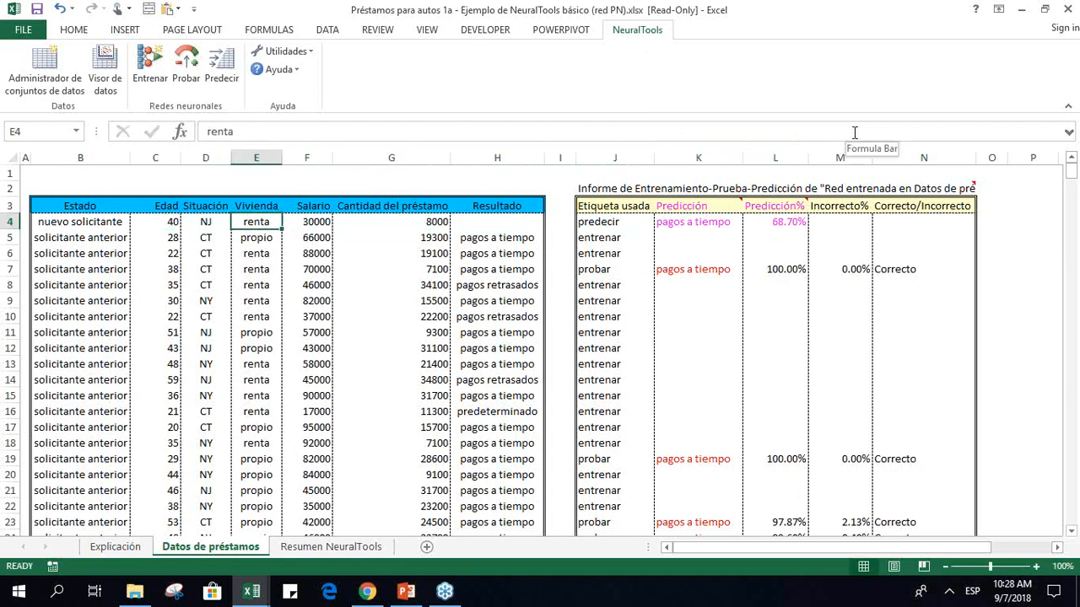
text(propio)
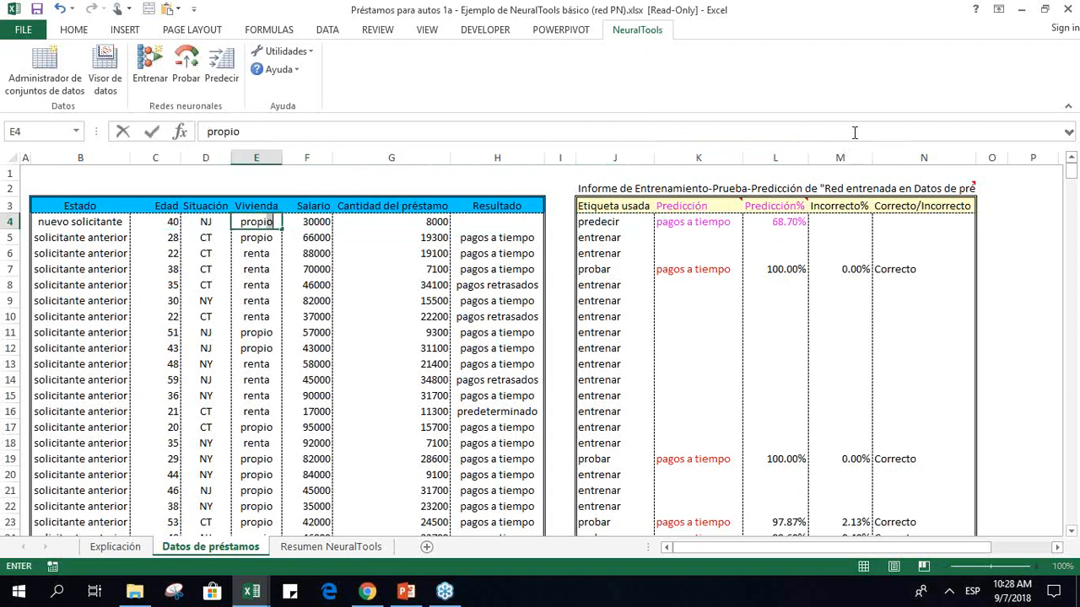
key(Return)
key(Down)
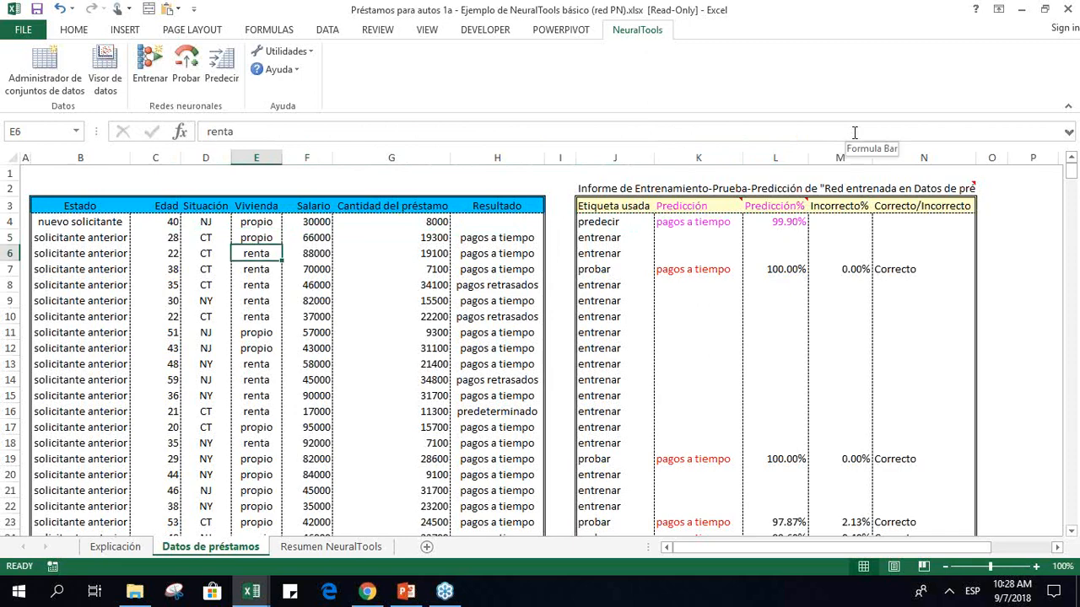
key(Up)
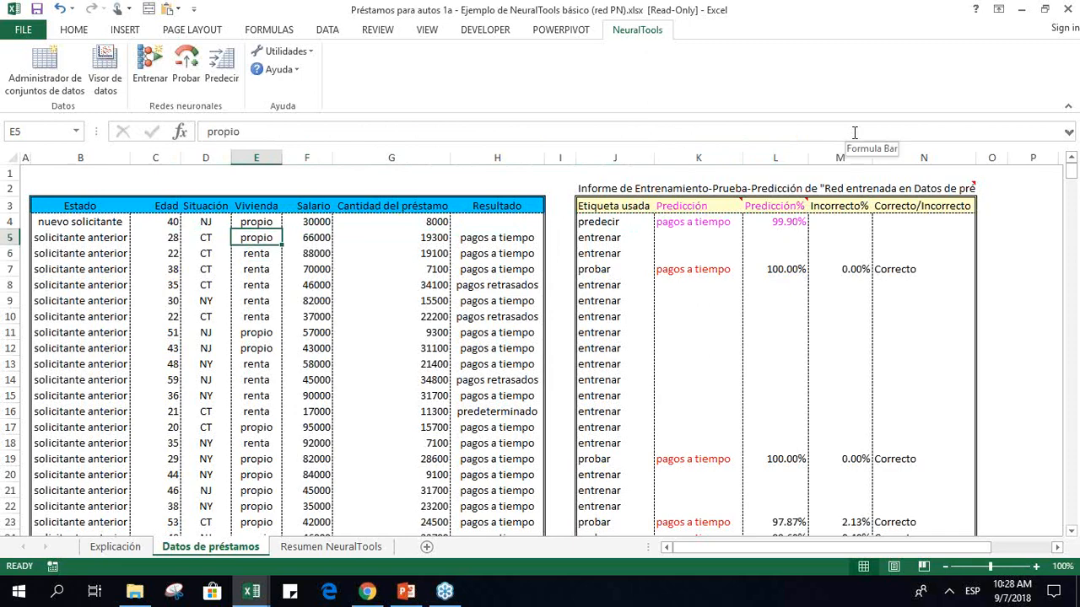
Examine the new applicant's Etiqueta usada and Predicción cells with the changed Vivienda.
key(Right)
key(Right)
key(Right)
key(Right)
key(Up)
key(Right)
key(Up)
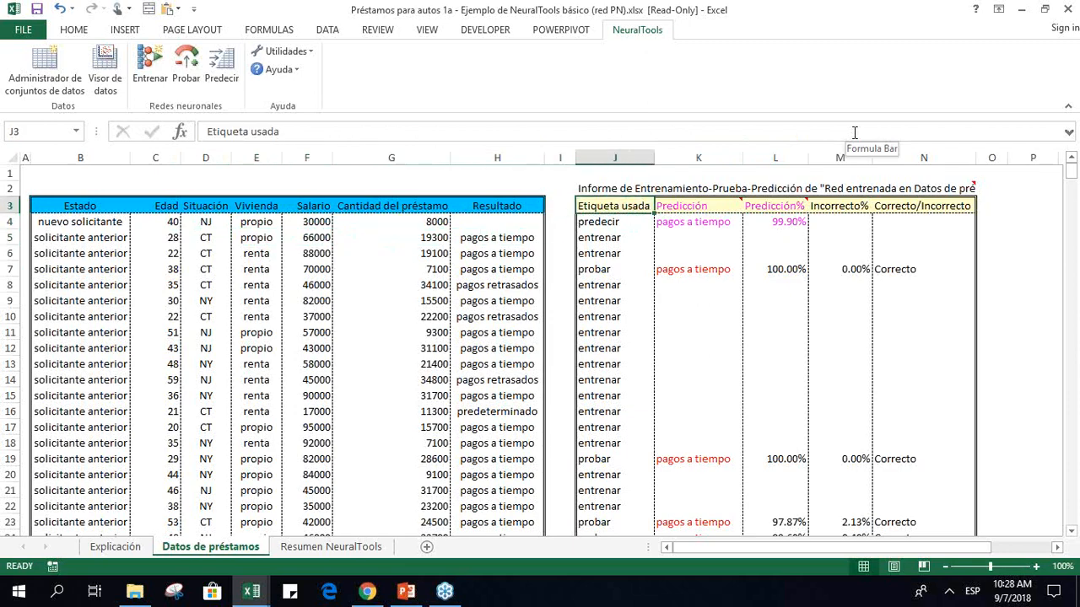
key(Down)
key(Right)
key(Left)
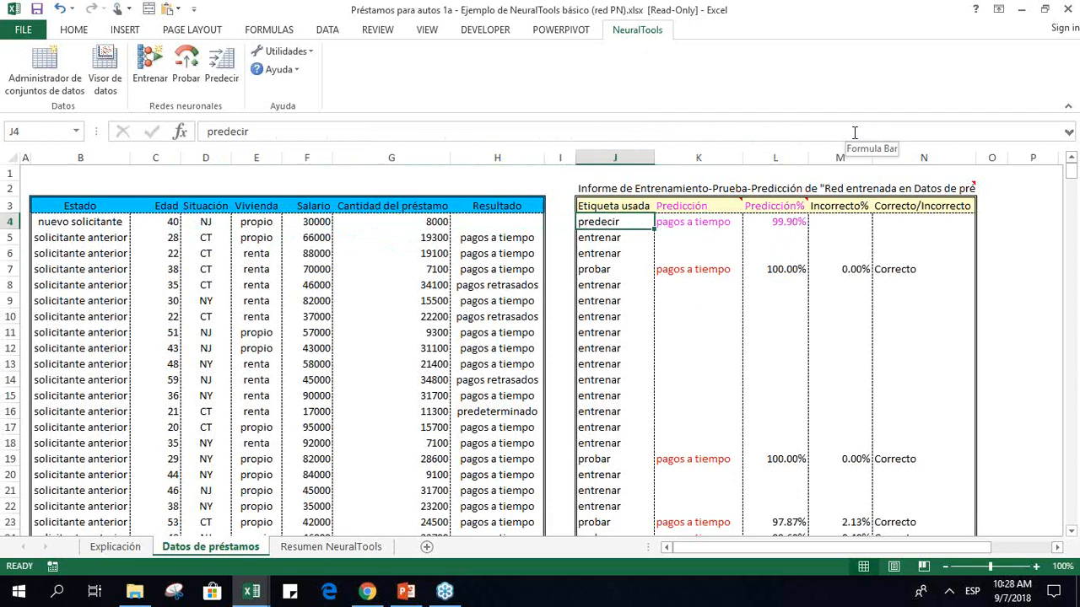
key(Right)
key(Left)
key(Left)
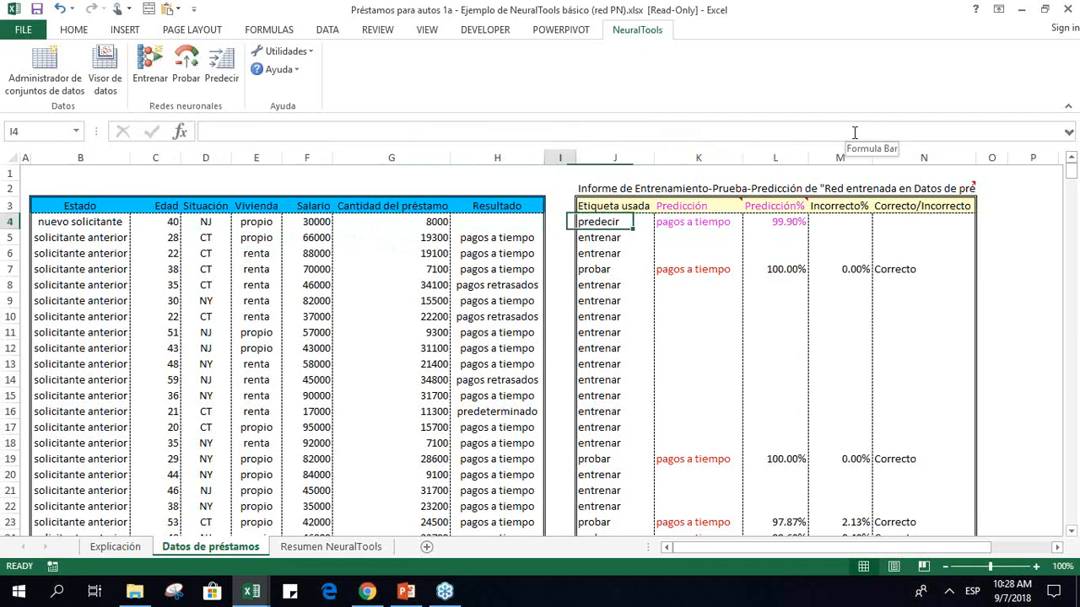
key(Right)
key(Right)
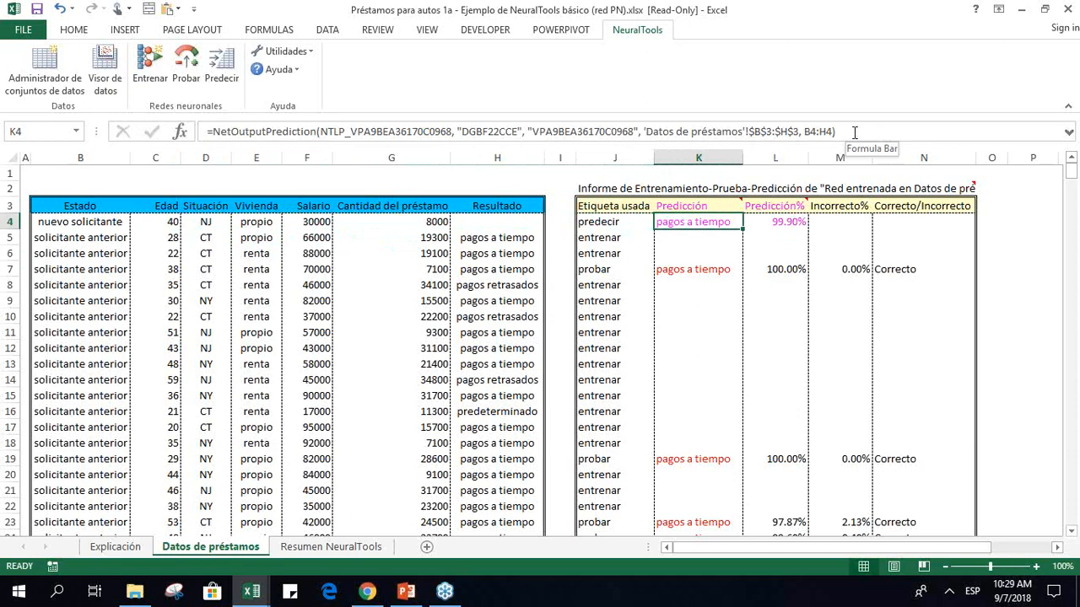
Review the new applicant's row from Edad across to the probability formula in the Predicción% column.
key(Left)
key(Left)
key(Left)
key(Left)
key(Left)
key(Left)
key(Left)
key(Left)
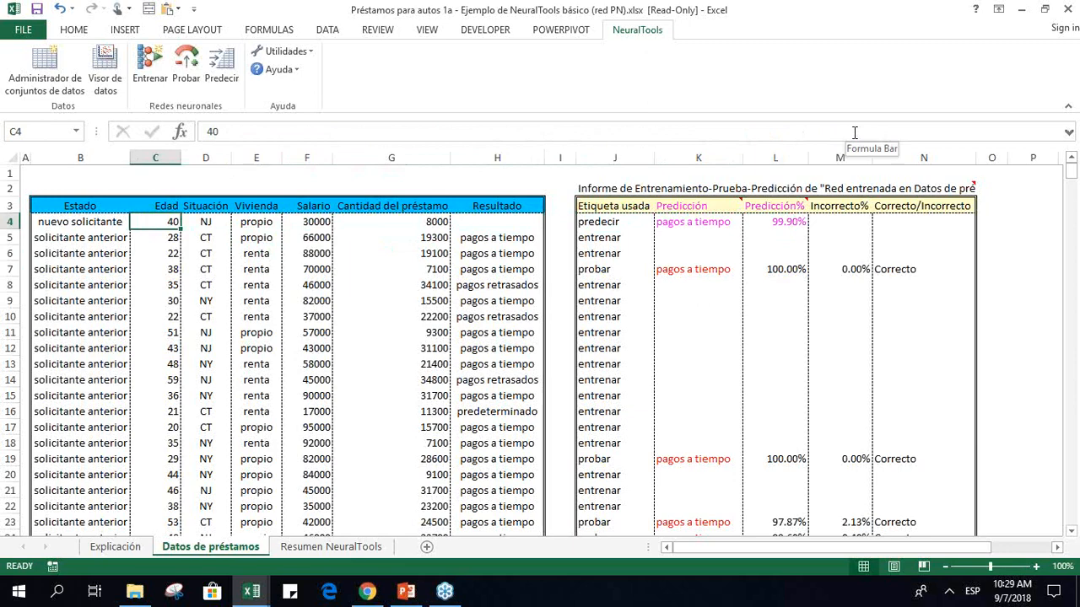
key(Right)
key(Right)
key(Right)
key(Right)
key(Right)
key(Right)
key(Right)
key(Right)
key(Right)
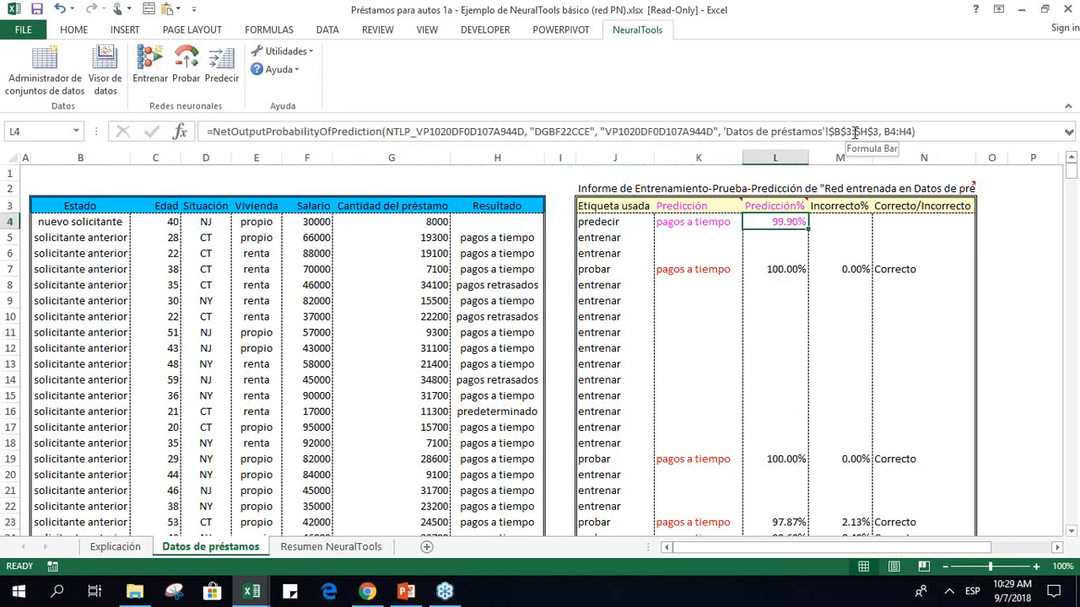
Switch to the PowerPoint presentation and show slide 13, Los Datos, as a full-screen slide show.
click(405, 591)
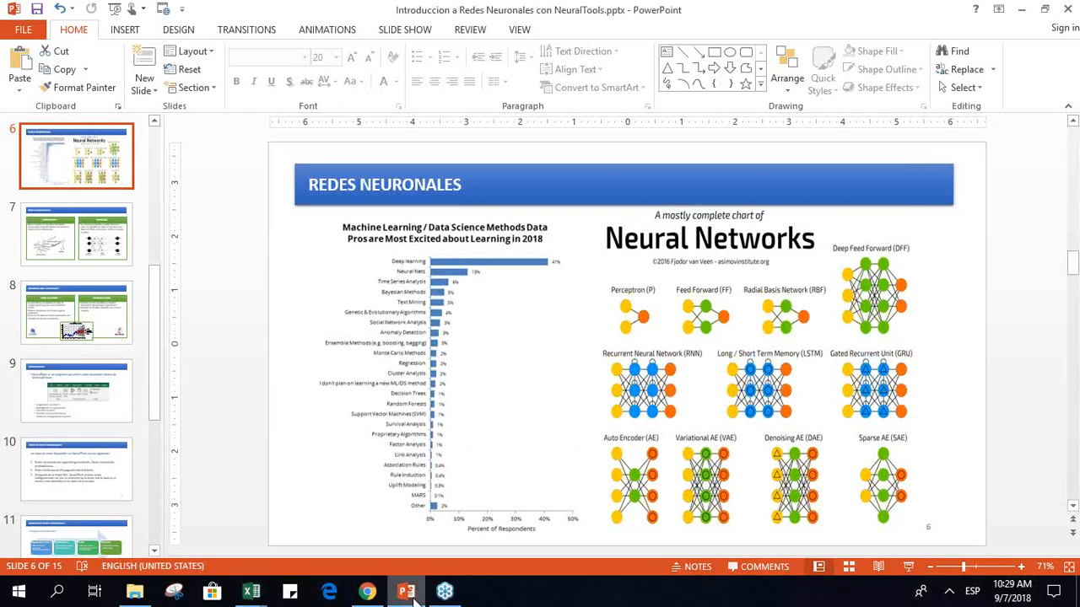
click(101, 466)
key(Down)
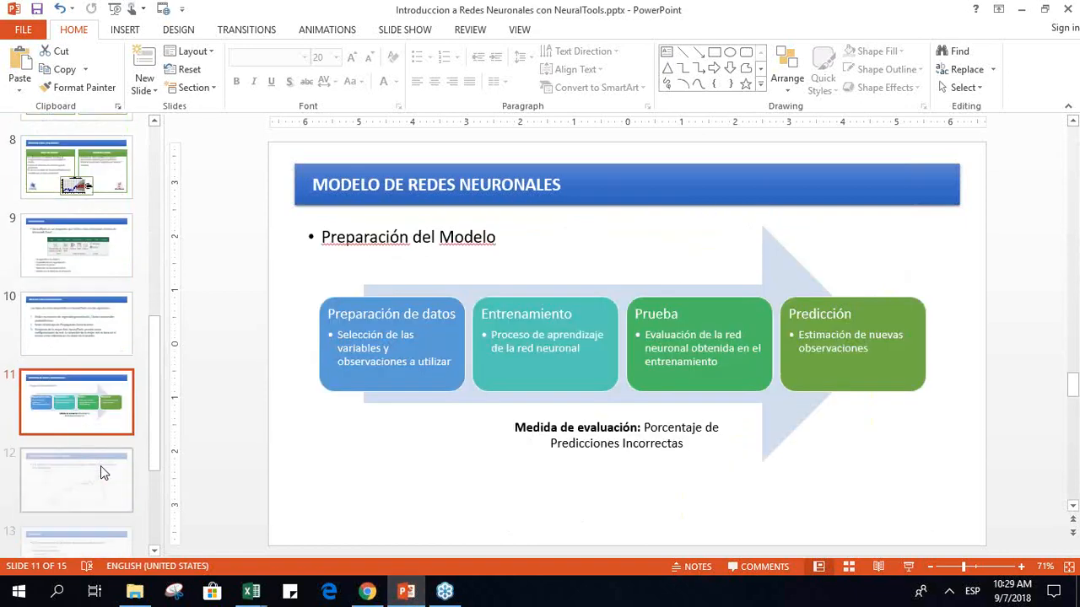
key(Down)
key(Down)
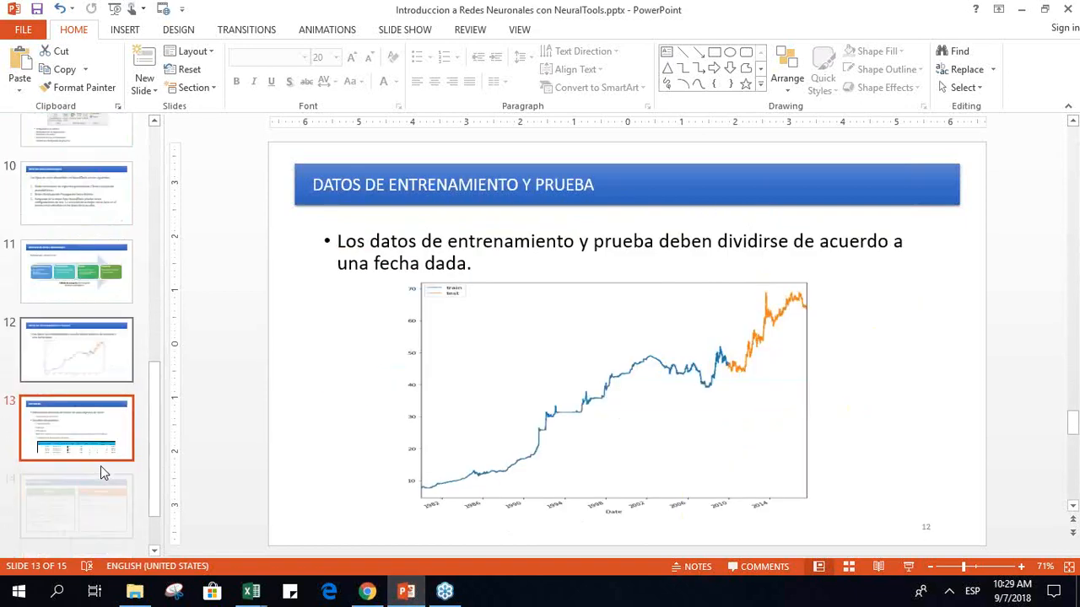
click(909, 567)
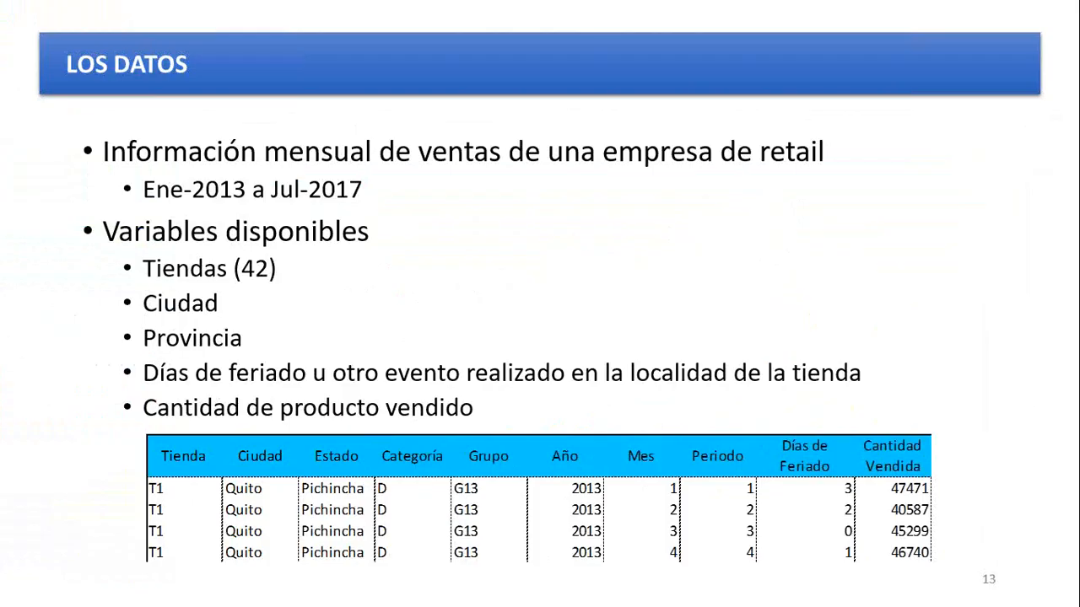
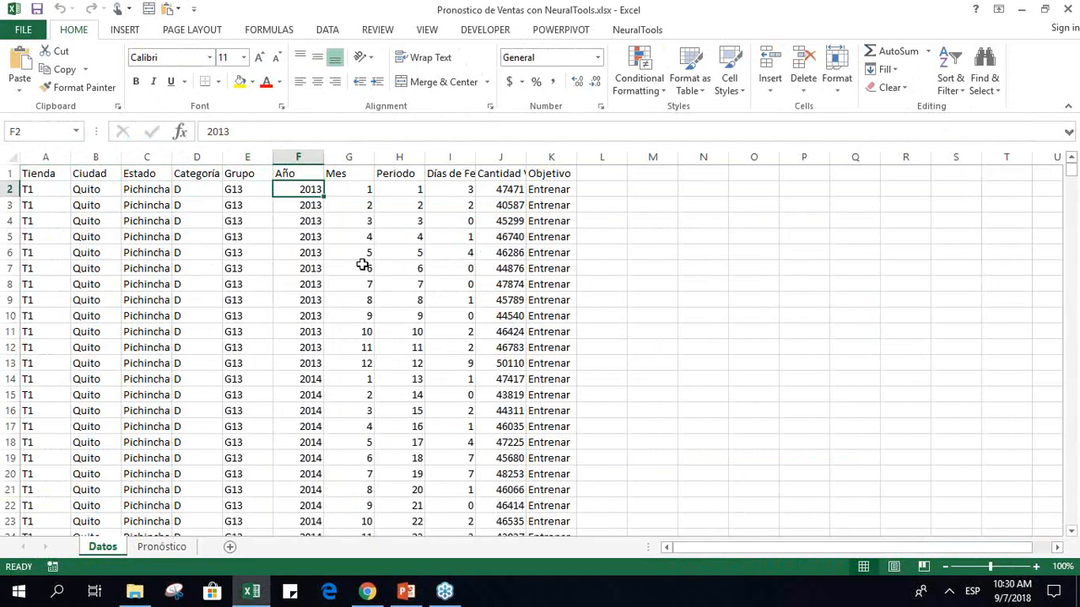
Examine the column headers of the Datos sheet in the sales forecast workbook, from Categoría through Cantidad Vendida to Objetivo.
key(Up)
key(Left)
key(Left)
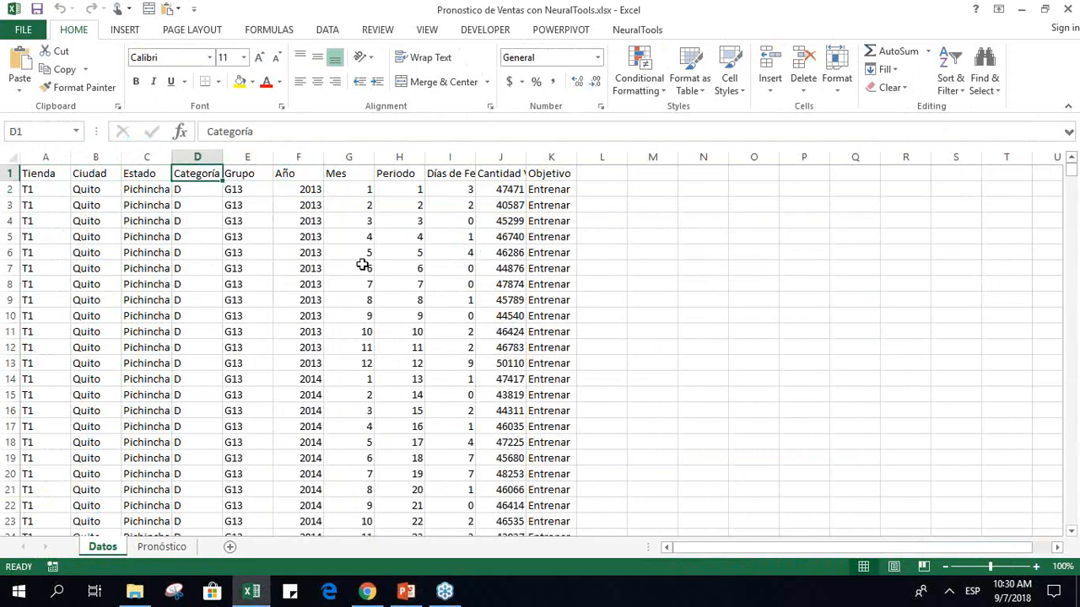
key(Right)
key(Right)
key(Right)
key(Right)
key(Right)
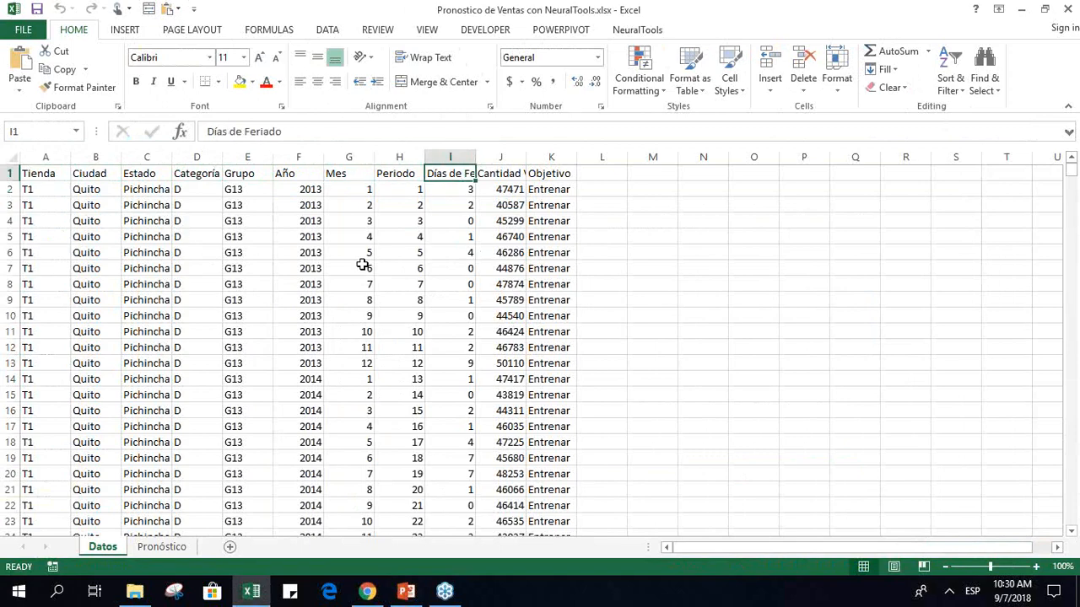
key(Right)
key(Down)
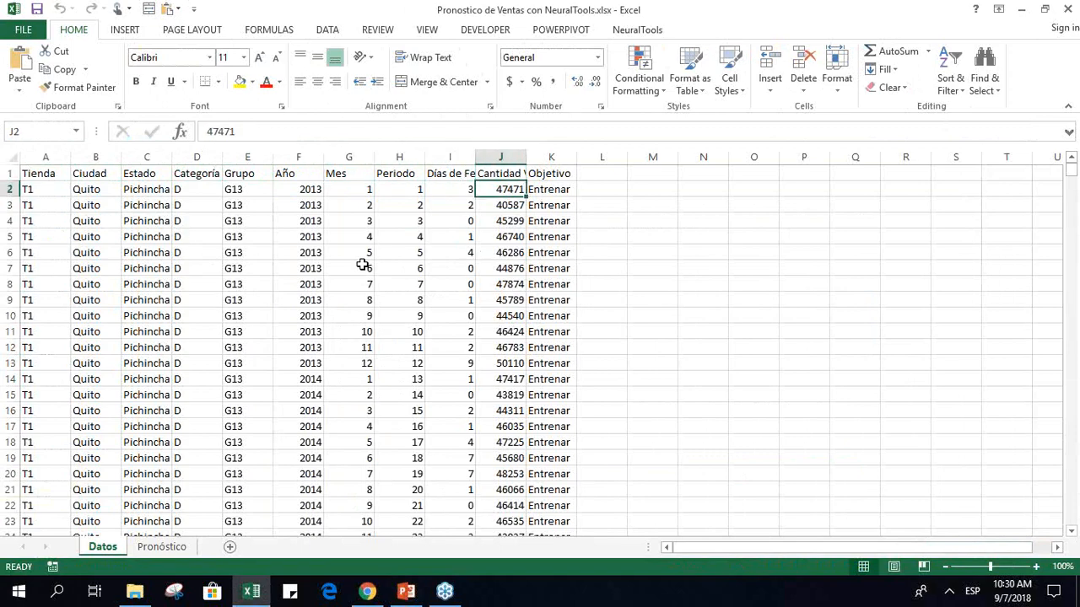
key(Up)
key(Right)
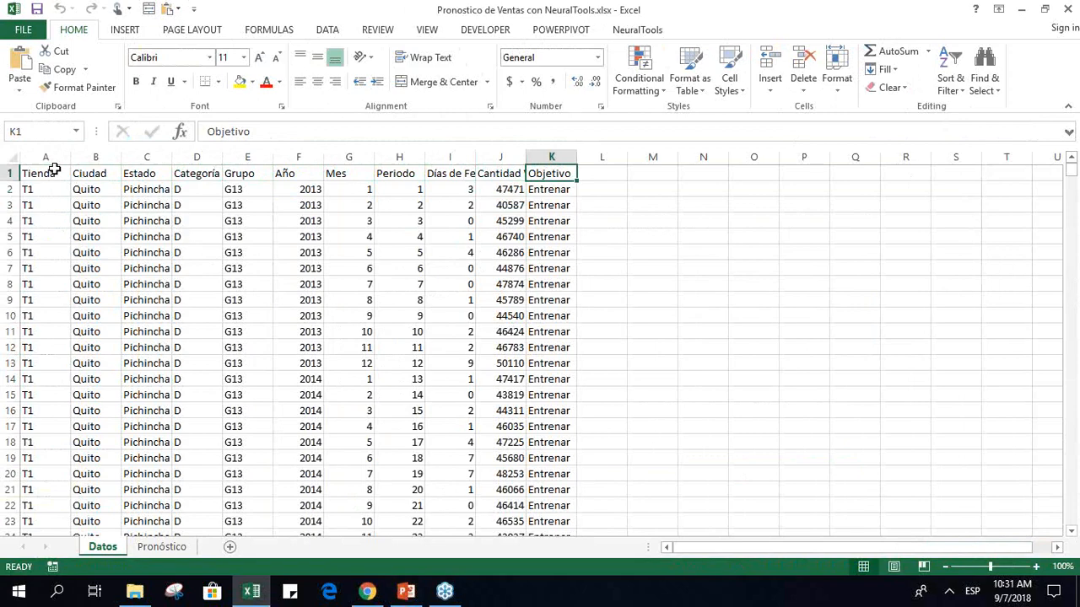
Review the column headers of the Datos sheet from Objetivo back to Tienda.
key(Left)
key(Left)
key(Left)
key(Left)
key(Left)
key(Left)
key(Left)
key(Left)
key(Left)
key(Left)
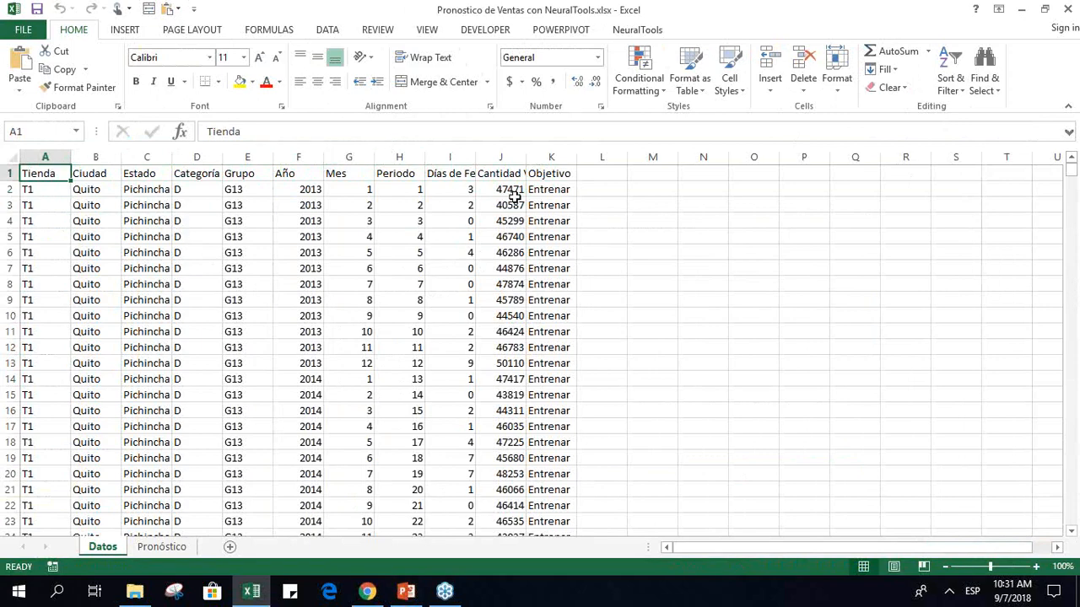
Inspect the IF formula in the first data row of the Objetivo column that assigns Entrenar or Probar.
click(540, 192)
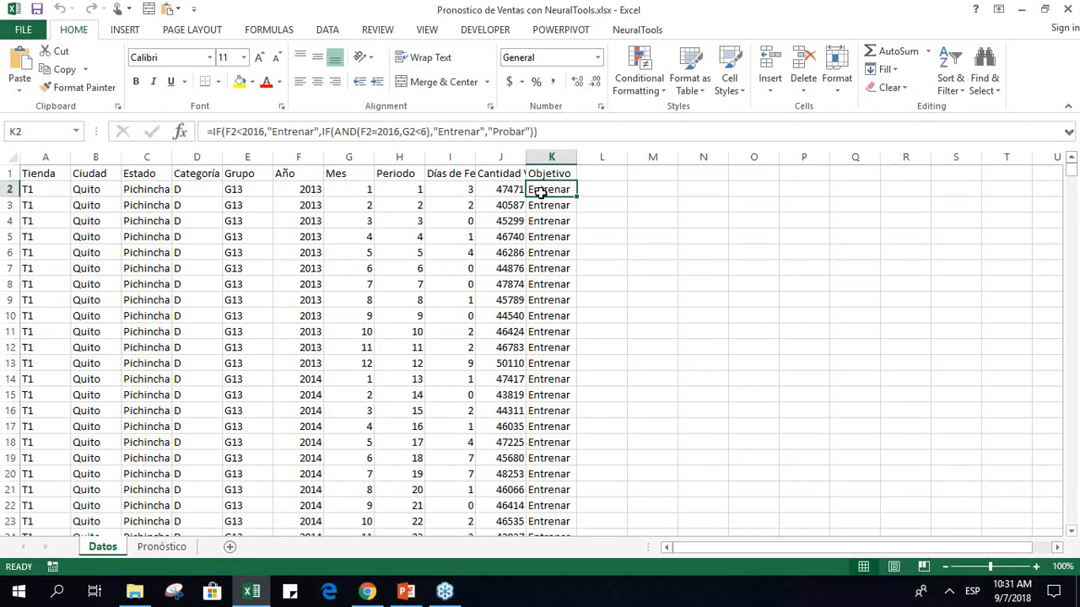
click(561, 133)
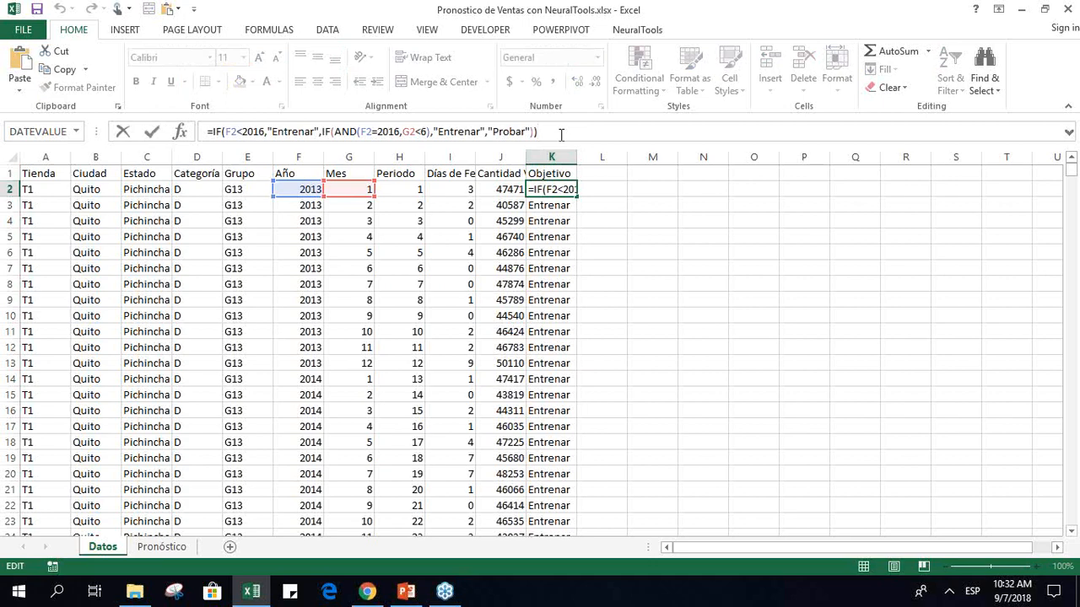
key(Return)
key(Return)
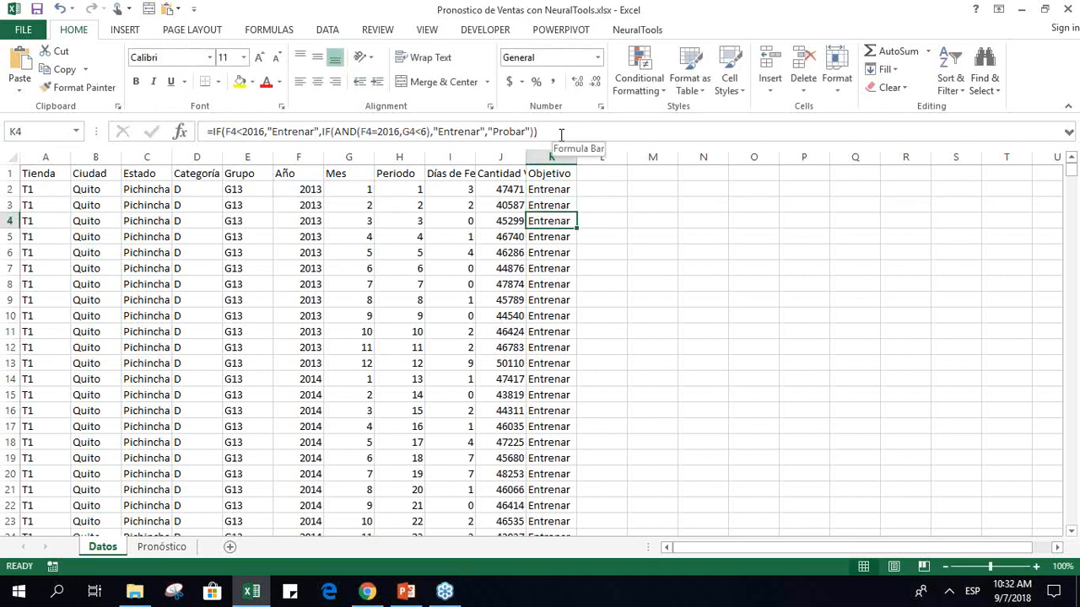
Examine how the Objetivo column splits the rows of stores T1 and T2 between Entrenar and Probar, and return to cell K2.
key(Return)
key(Return)
key(Return)
key(Return)
key(Return)
key(Return)
key(Return)
key(Return)
key(Return)
key(Return)
key(Return)
key(Return)
key(Return)
key(Return)
key(Return)
key(Return)
key(Return)
key(Return)
key(Return)
key(Return)
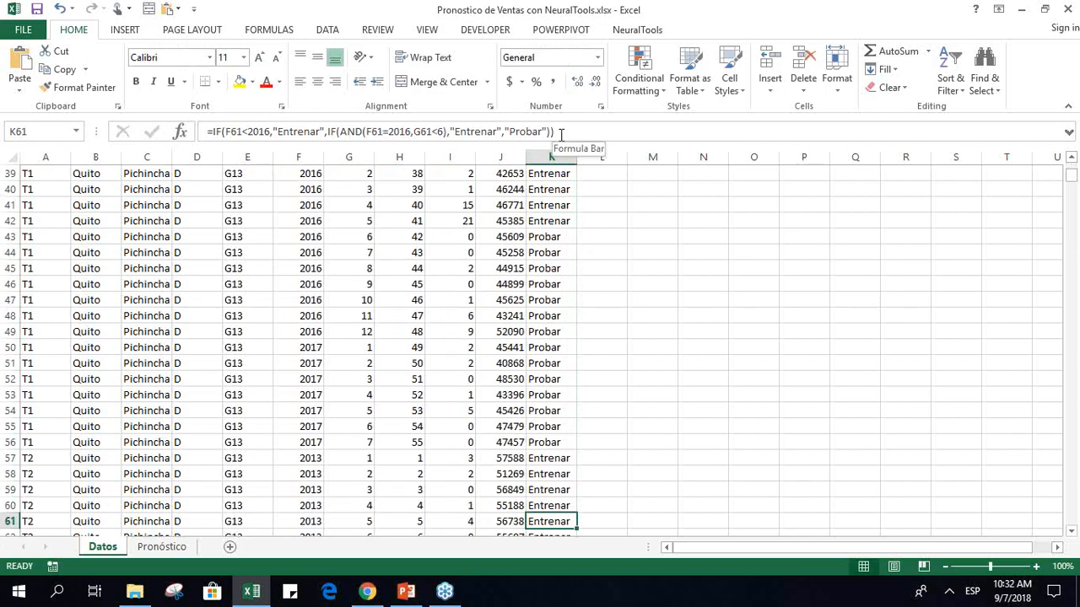
key(Return)
key(Return)
key(Return)
key(Return)
key(Return)
key(Return)
key(Return)
key(Return)
key(Return)
key(Return)
key(Return)
key(Return)
key(Return)
key(Return)
key(Return)
key(Return)
key(Return)
key(Return)
key(Return)
key(Return)
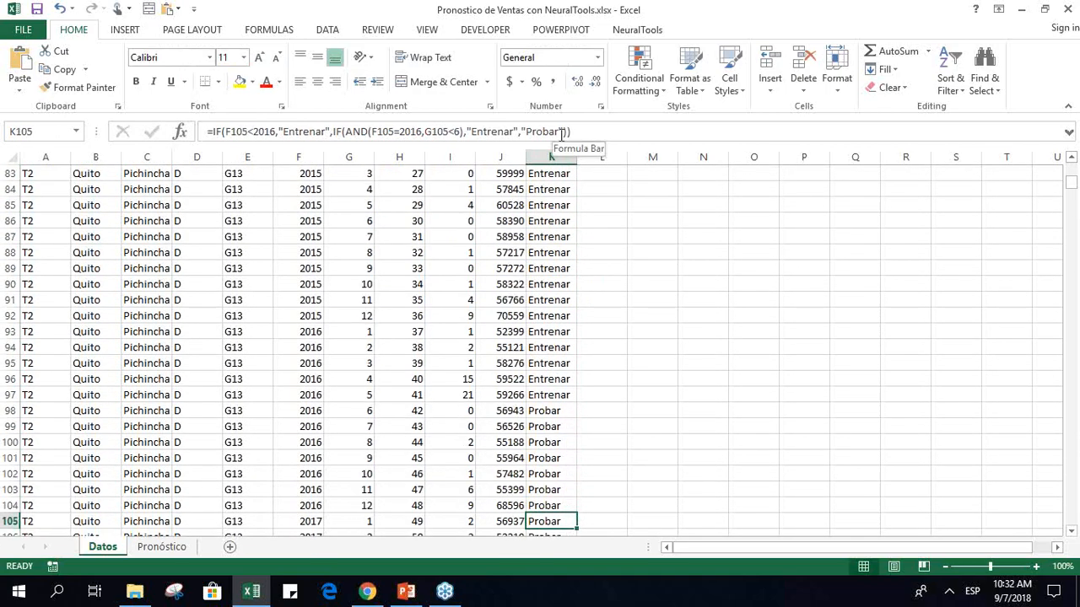
key(Return)
key(Return)
key(Return)
key(Return)
key(Return)
key(Return)
key(Return)
key(Return)
key(Return)
key(Return)
key(Return)
key(Up)
key(Up)
key(Up)
key(Up)
key(Up)
key(Up)
key(Up)
key(Up)
key(Up)
key(Up)
key(Up)
key(Up)
key(Up)
key(Up)
key(Up)
key(Up)
key(Up)
key(Up)
key(Up)
key(Up)
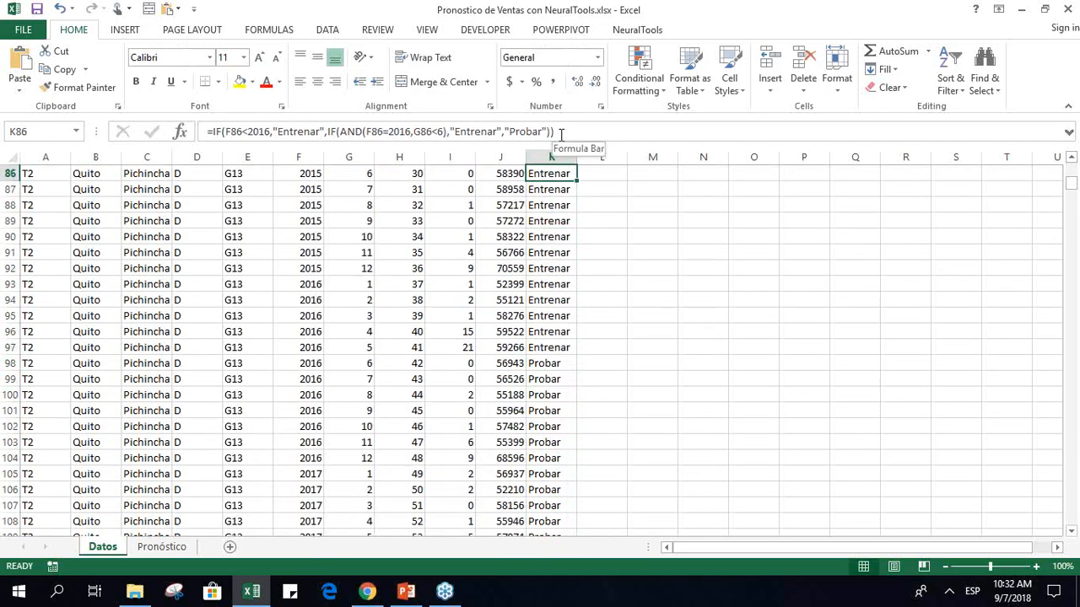
key(Up)
key(Up)
key(Up)
key(Up)
key(Up)
key(Up)
key(Up)
key(Up)
key(Up)
key(Up)
key(Up)
key(Up)
key(Up)
key(Up)
key(Up)
key(Up)
key(Up)
key(Up)
key(Up)
key(Up)
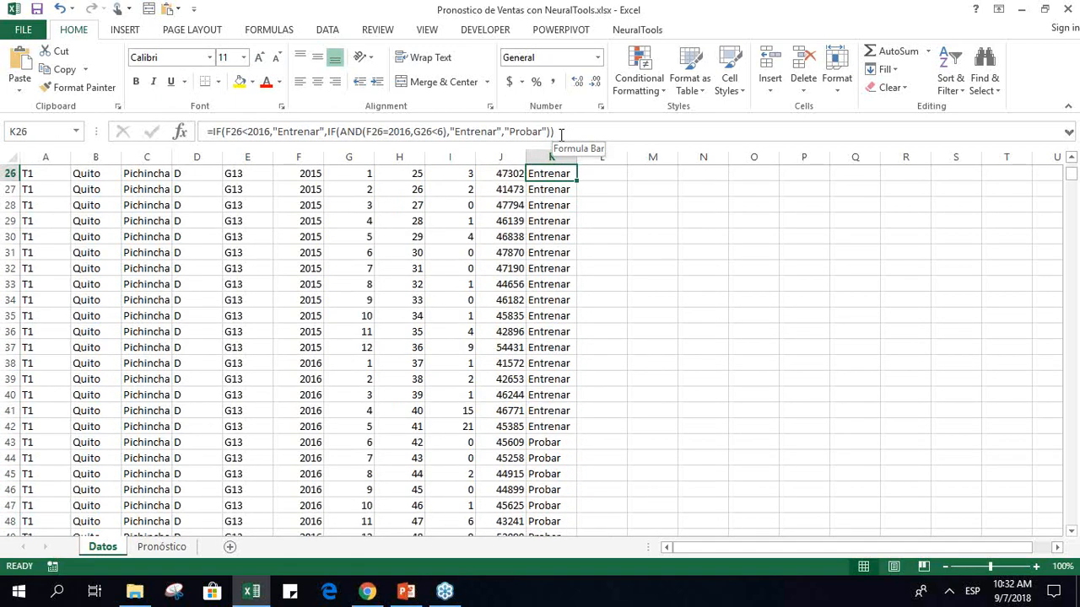
key(Up)
key(Up)
key(Up)
key(Up)
key(Up)
key(Up)
key(Up)
key(Up)
key(Up)
key(Up)
key(Up)
key(Up)
key(Up)
key(Up)
key(Up)
key(Up)
key(Up)
key(Up)
key(Up)
key(Up)
key(Down)
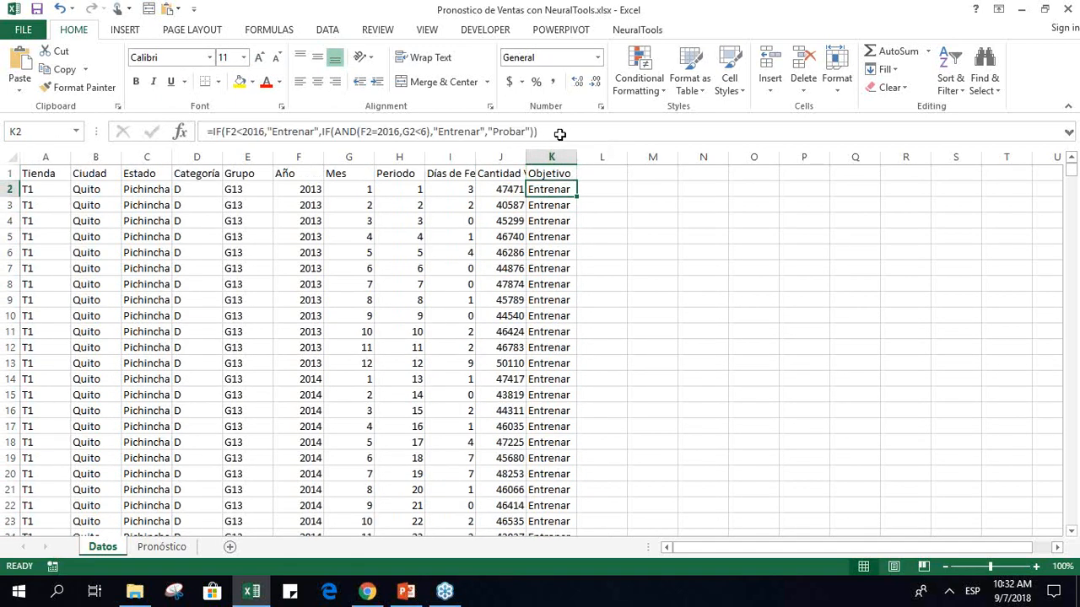
Compare the rows and columns of the Pronóstico sheet with those of the Datos sheet.
click(163, 547)
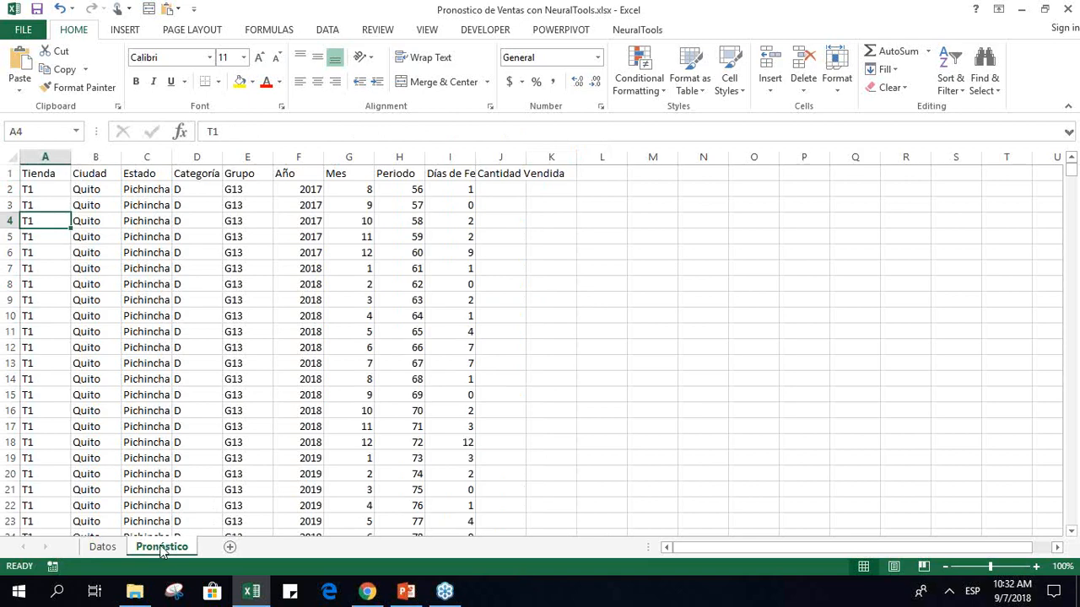
click(98, 549)
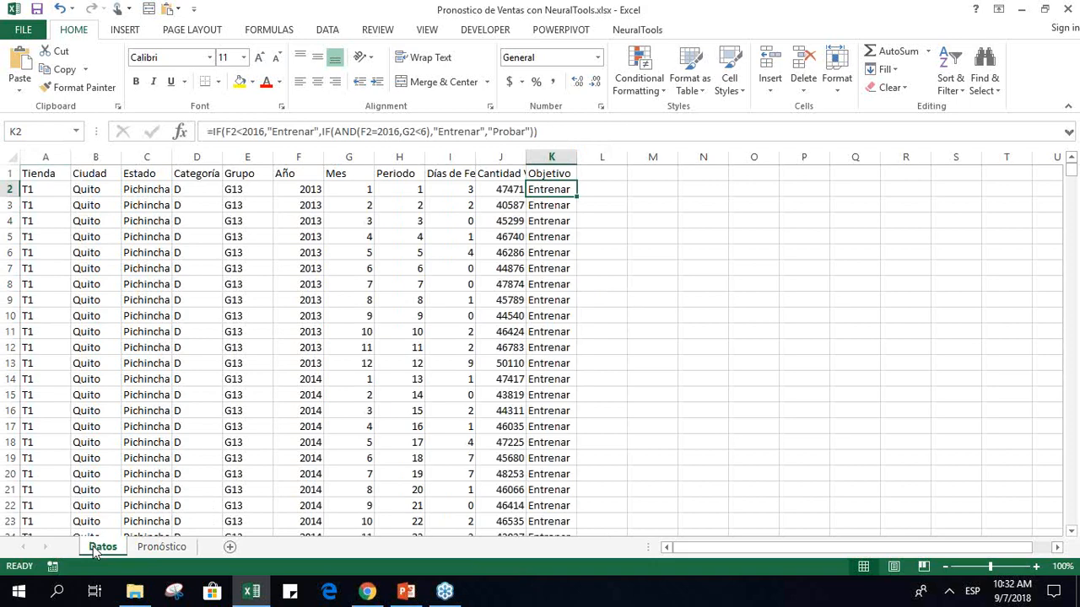
click(150, 547)
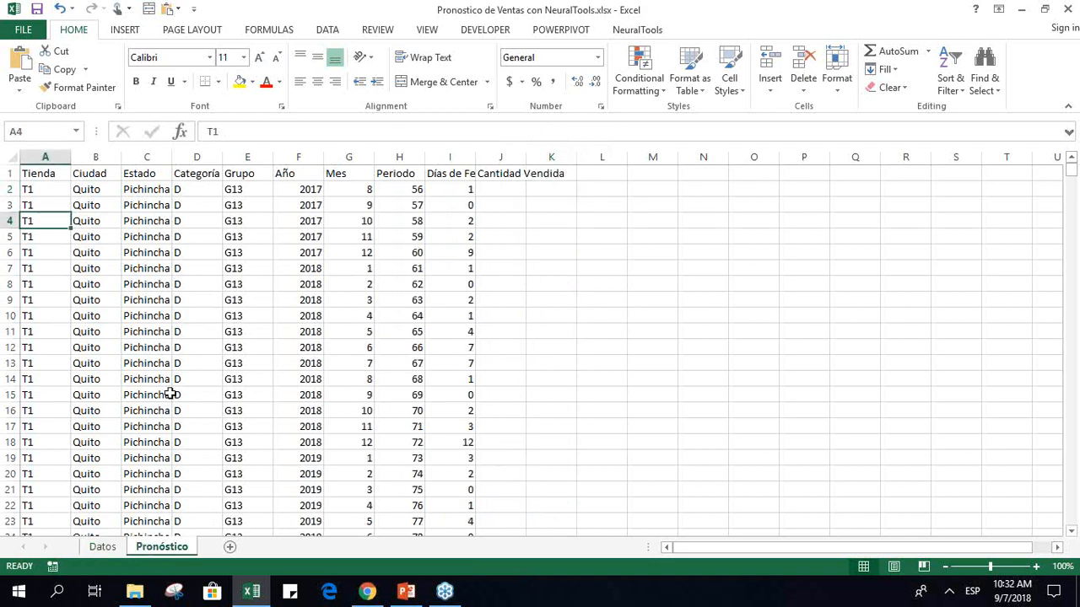
click(105, 550)
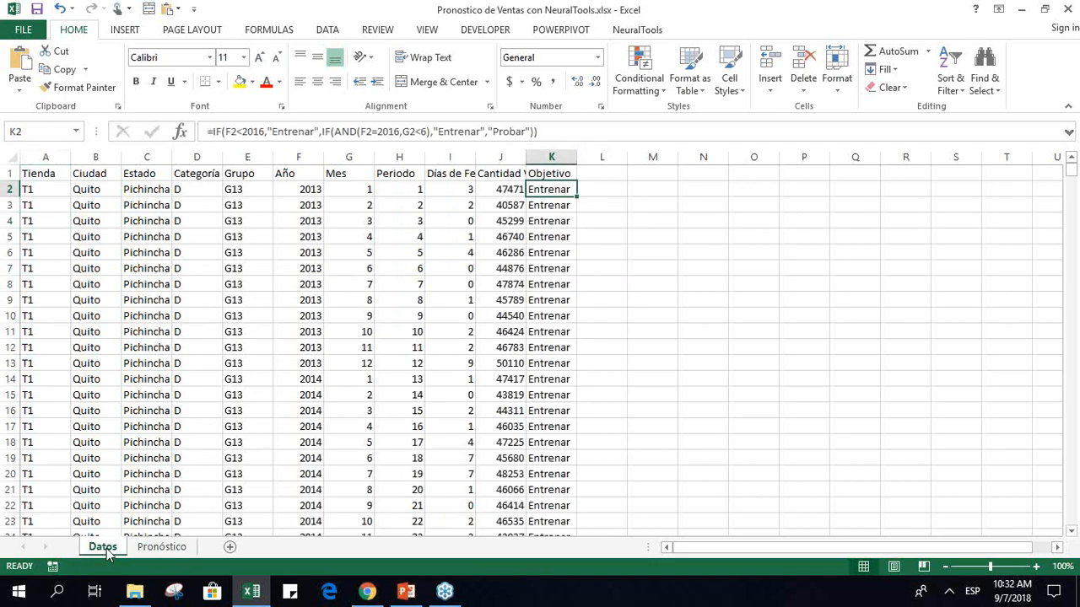
Add range A1:K2311 of the Datos sheet as a new data set in the NeuralTools data set manager.
key(Up)
key(Left)
key(Left)
key(Left)
key(Left)
key(Left)
key(Left)
key(Left)
key(Left)
key(Left)
key(Left)
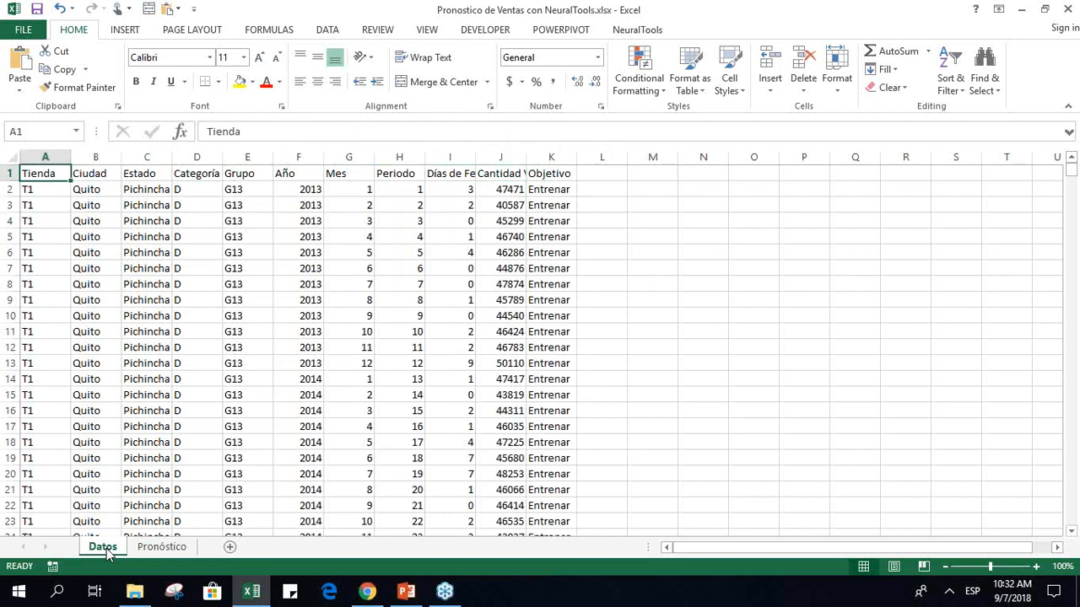
click(621, 32)
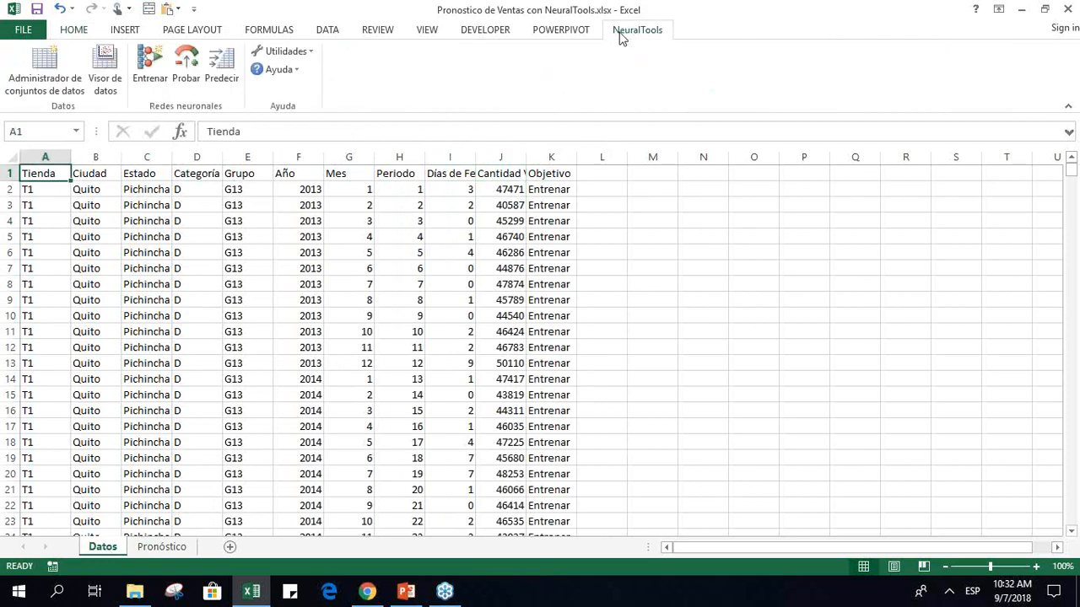
click(53, 85)
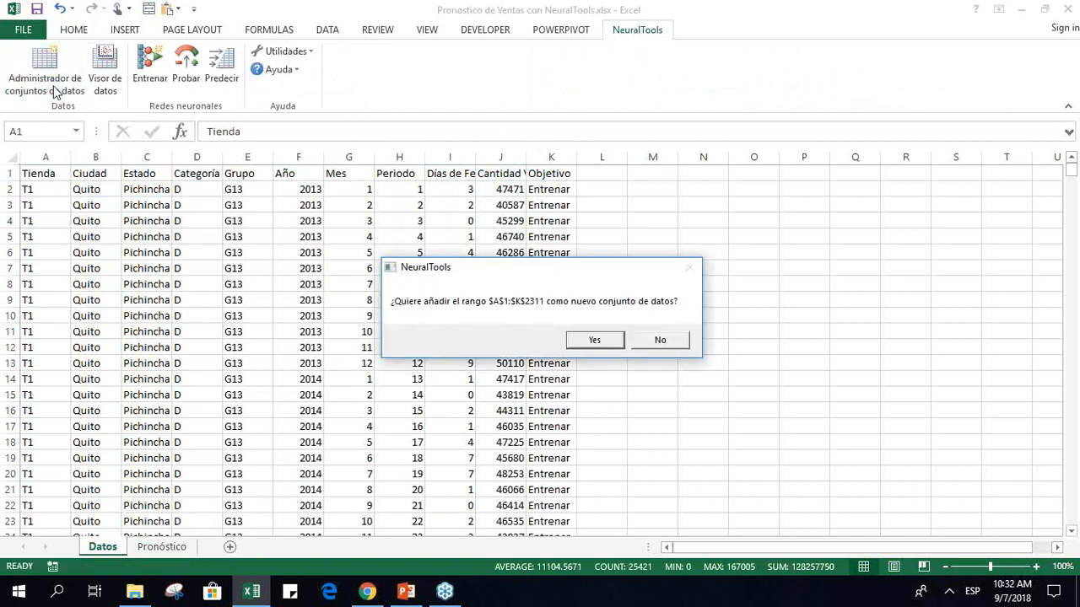
click(595, 340)
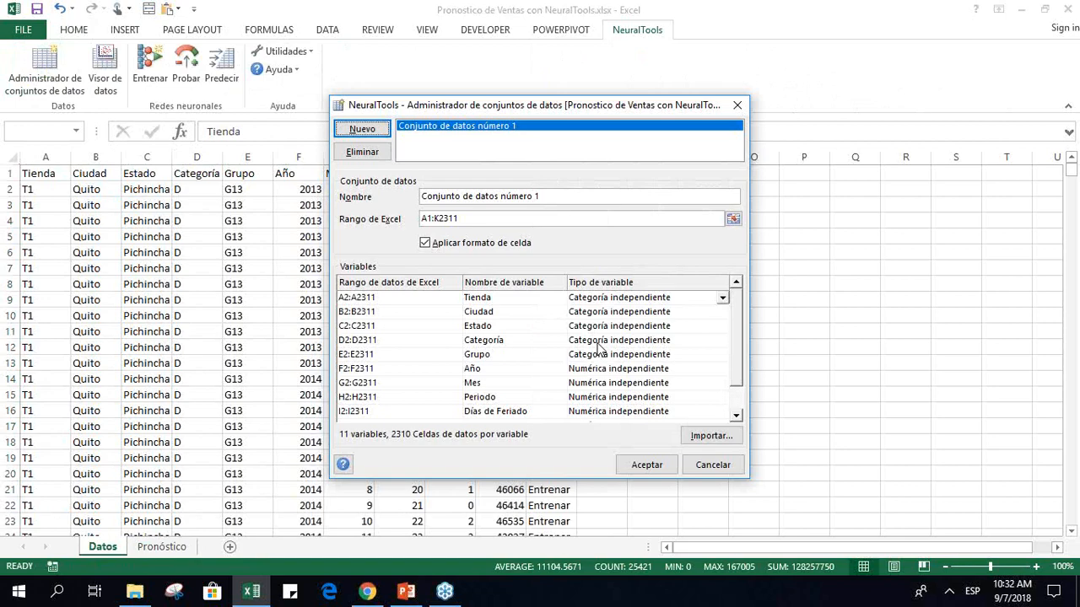
Name the new data set "Set de Pruebas".
click(554, 199)
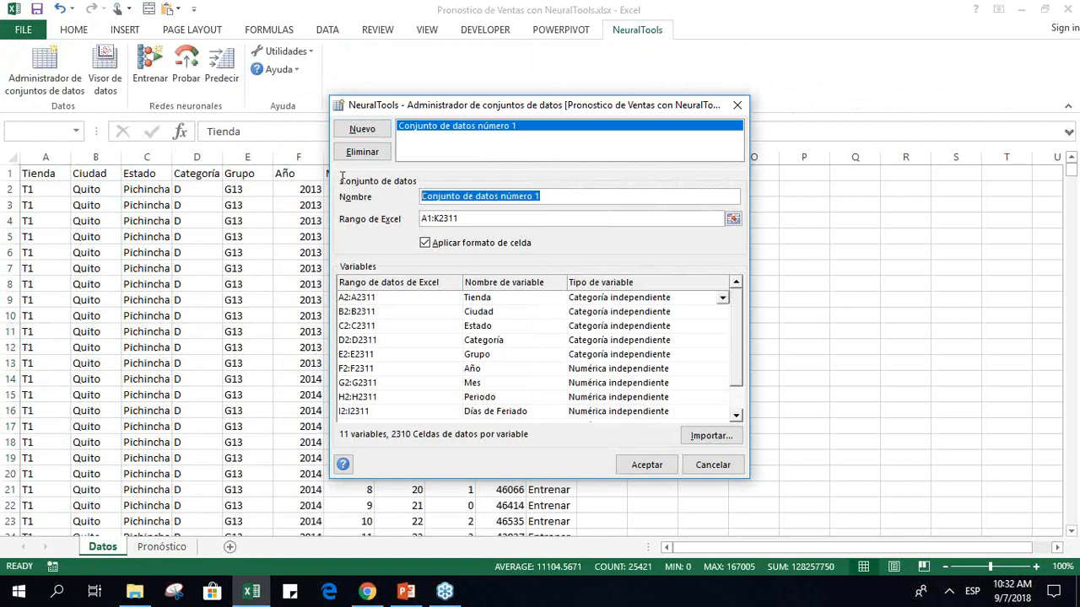
text(Set de )
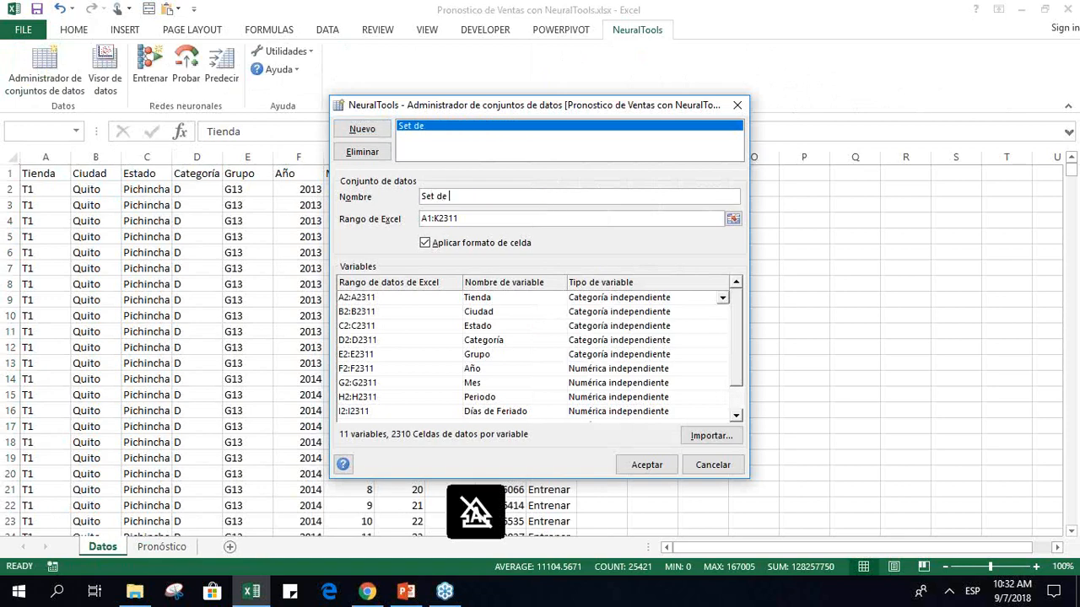
text(Pruebas)
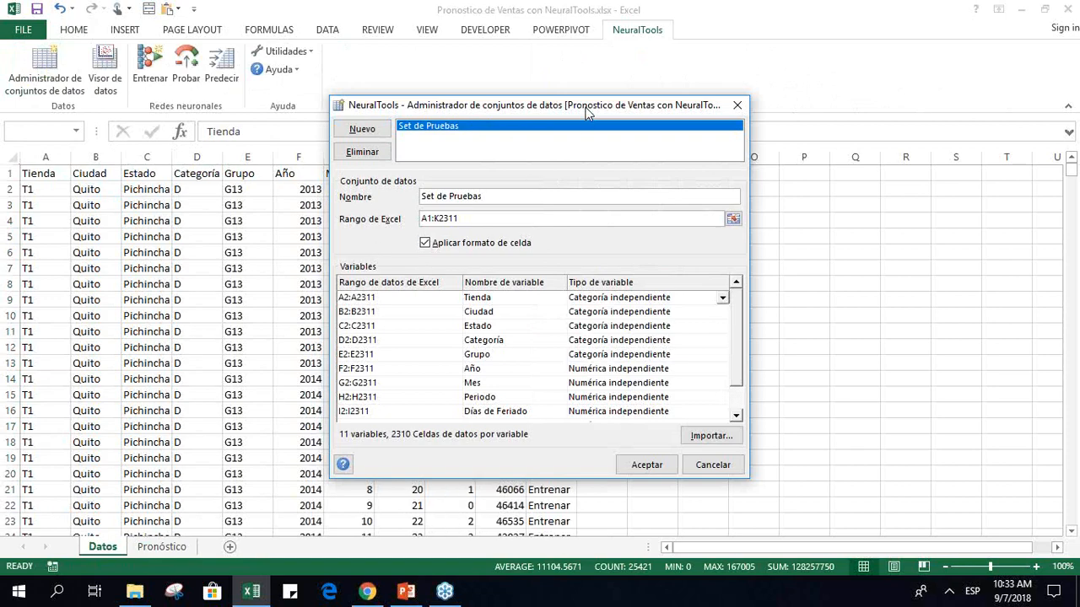
Set the variable type of Cantidad Vendida to Numérica dependiente.
drag(589, 111, 334, 118)
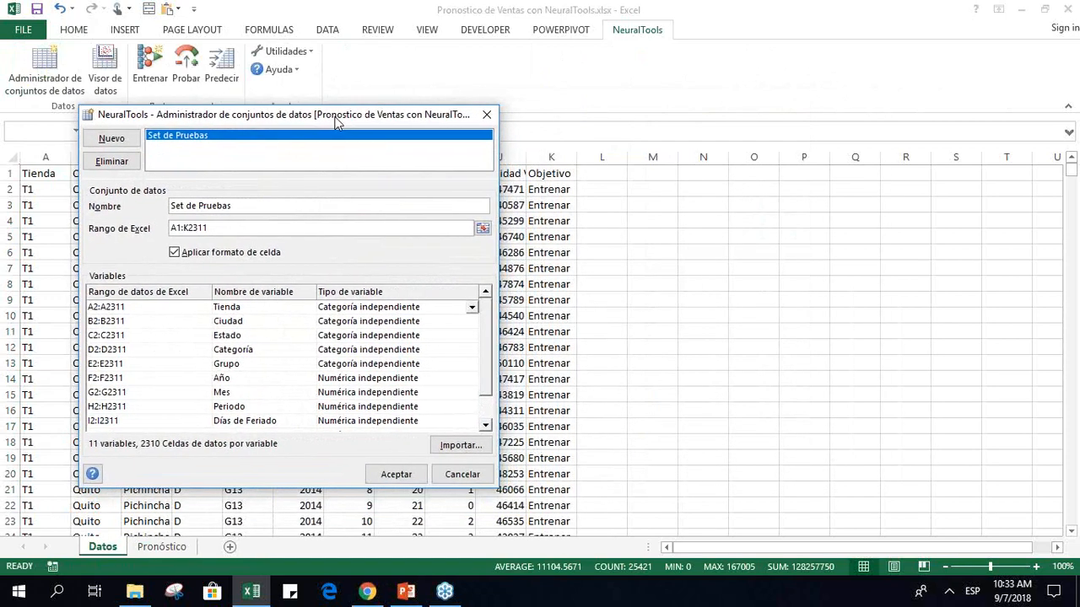
drag(488, 333, 484, 379)
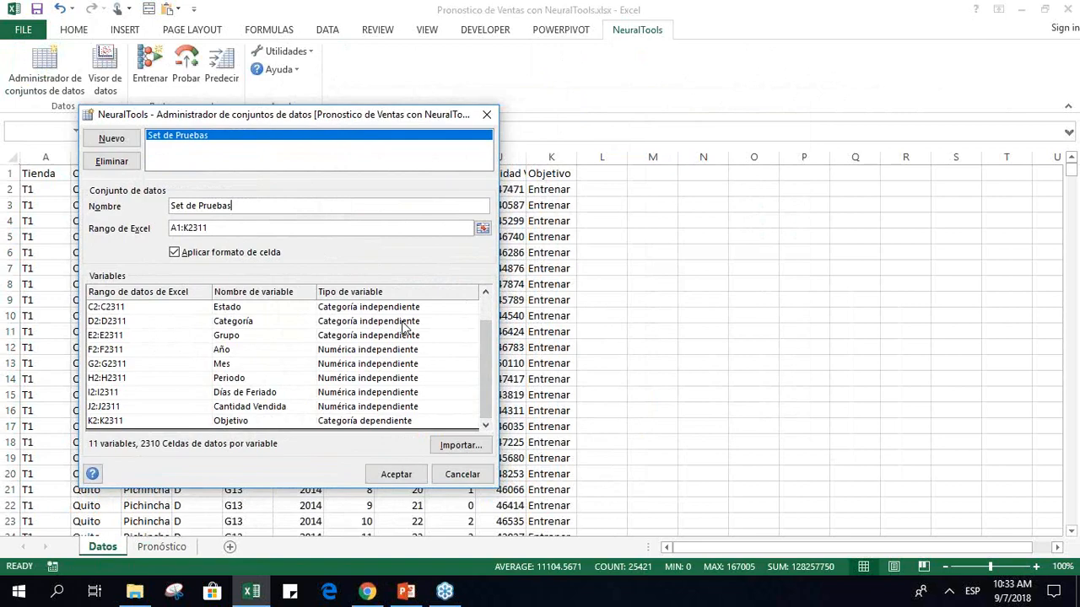
drag(485, 349, 486, 328)
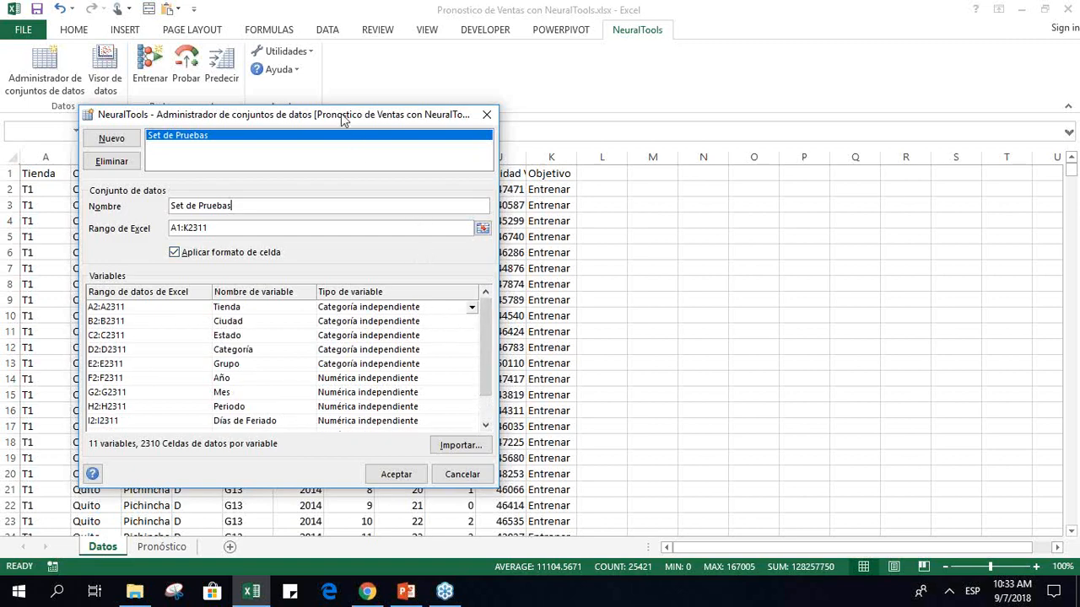
drag(342, 115, 820, 117)
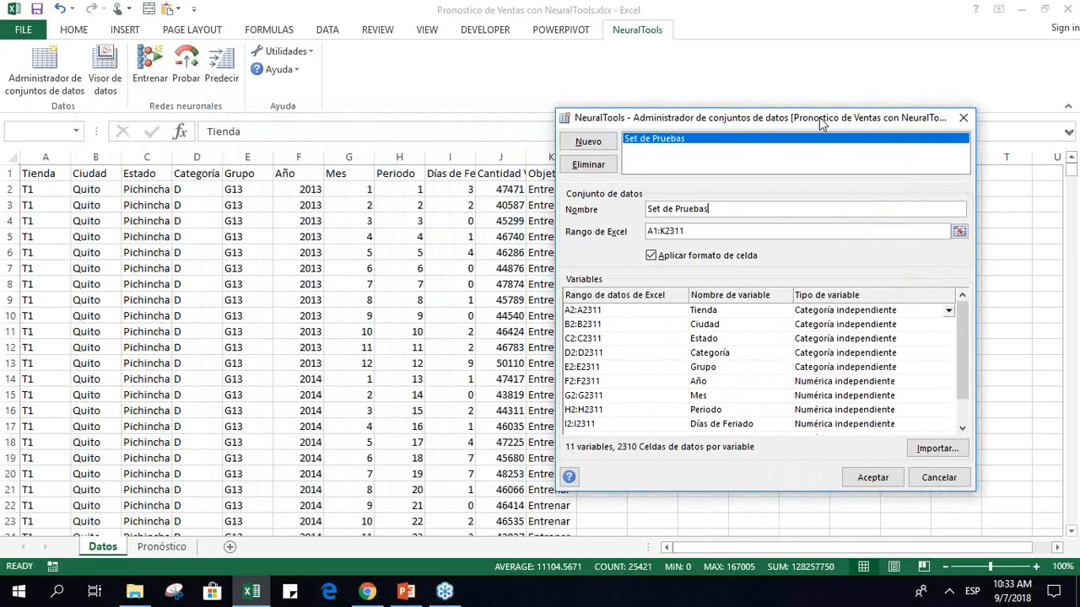
drag(965, 344, 964, 371)
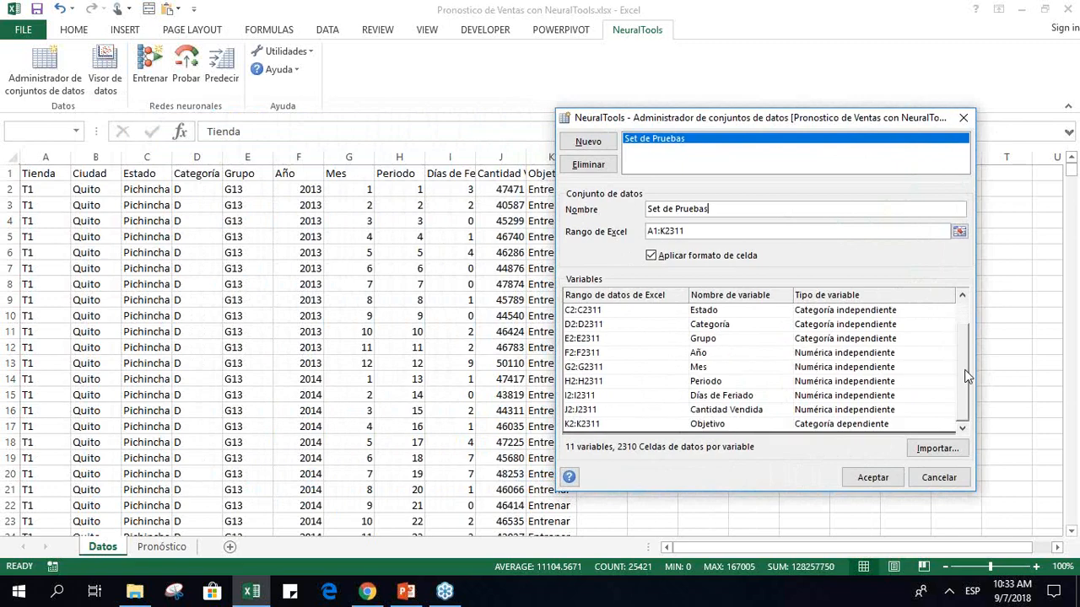
click(862, 412)
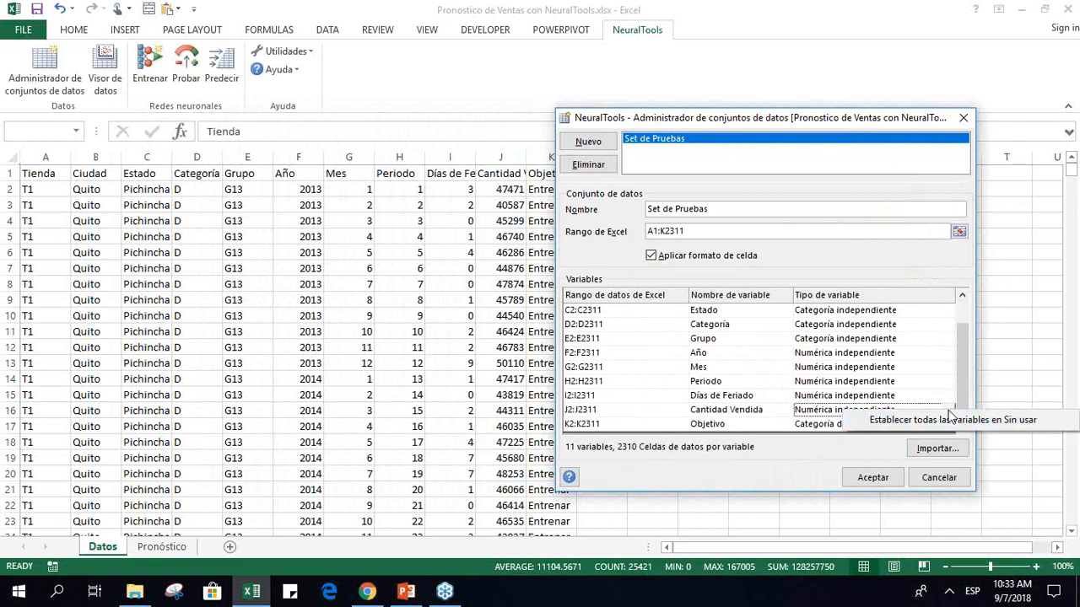
click(829, 413)
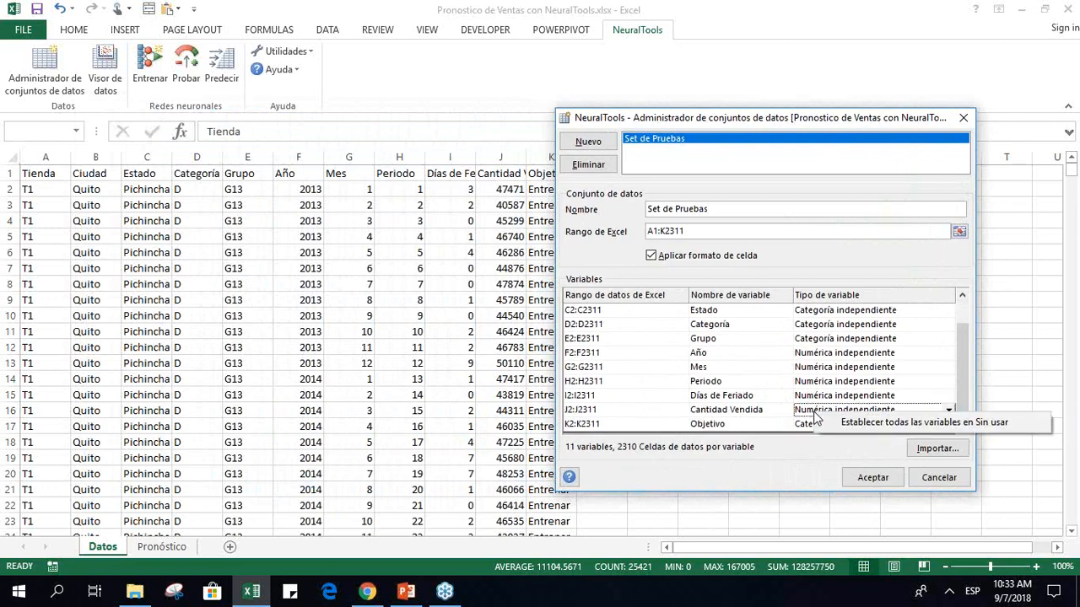
click(949, 411)
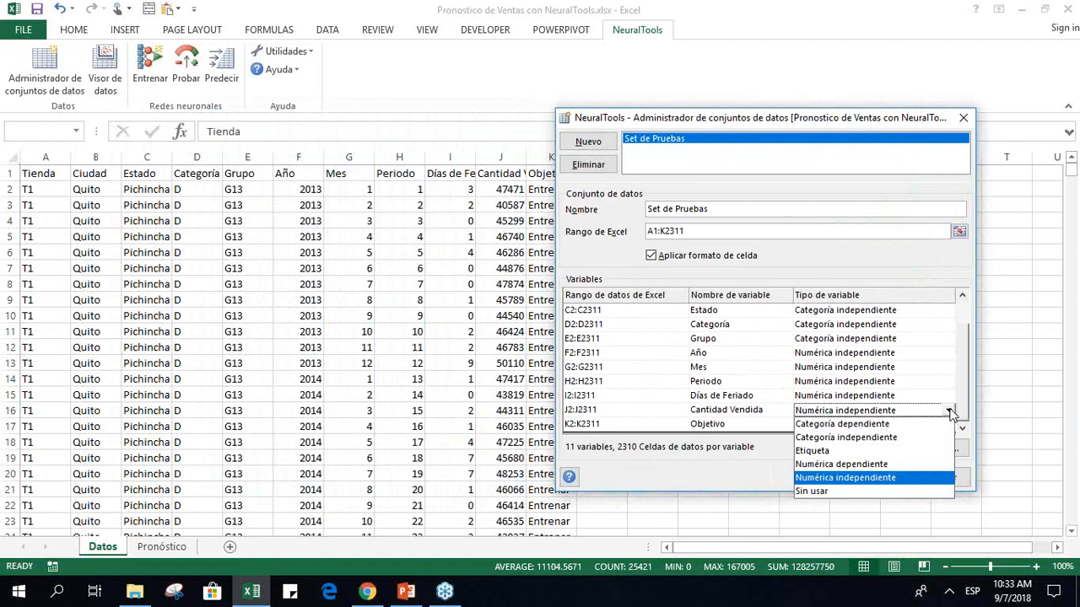
click(881, 464)
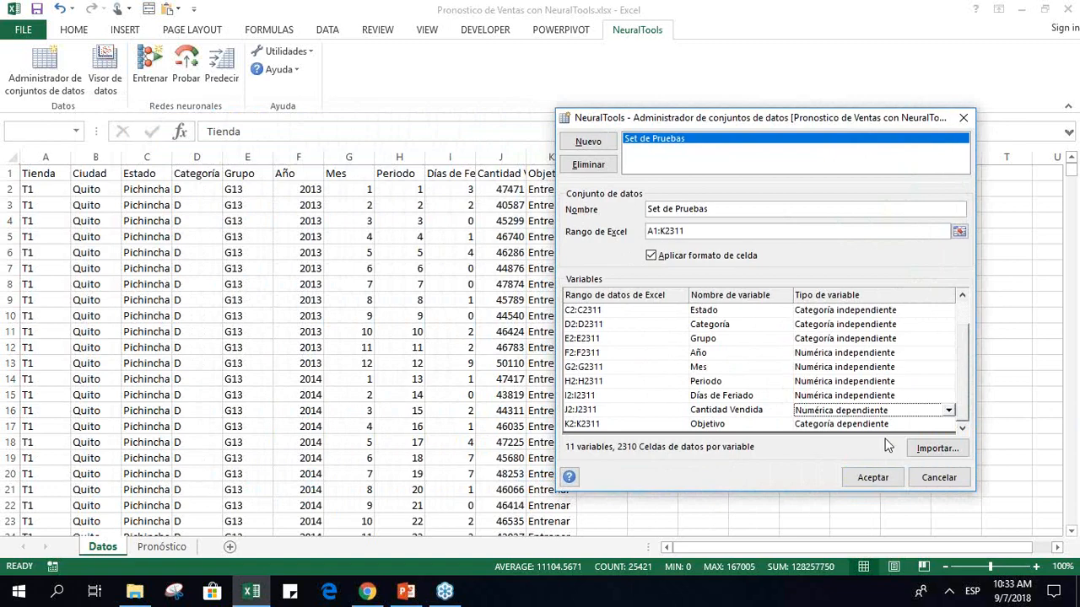
Set the variable type of Objetivo to Etiqueta and save the Set de Pruebas data set definition.
drag(791, 123, 847, 123)
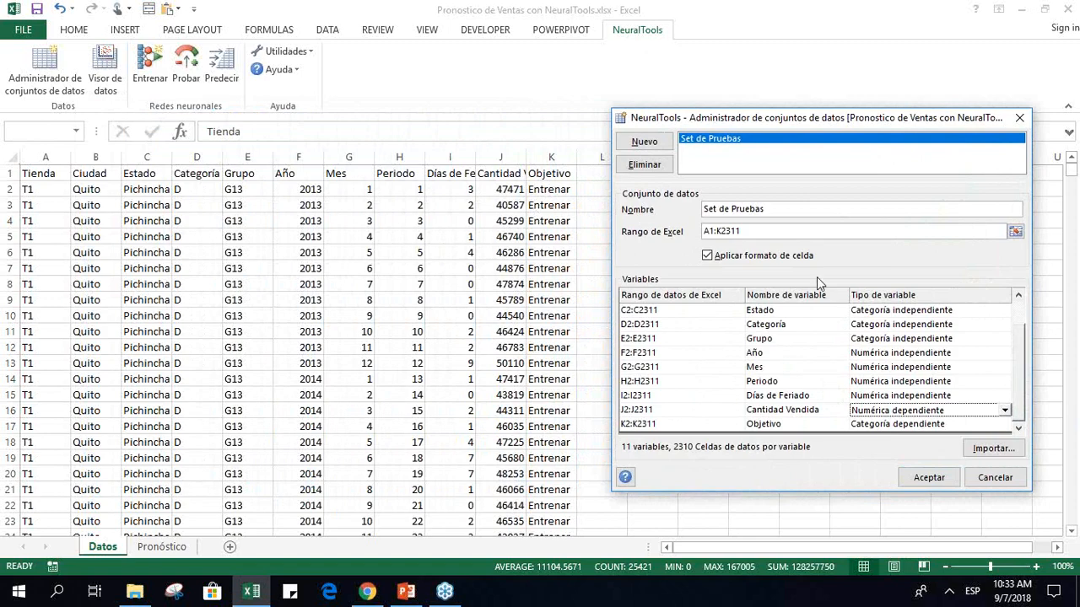
right_click(953, 429)
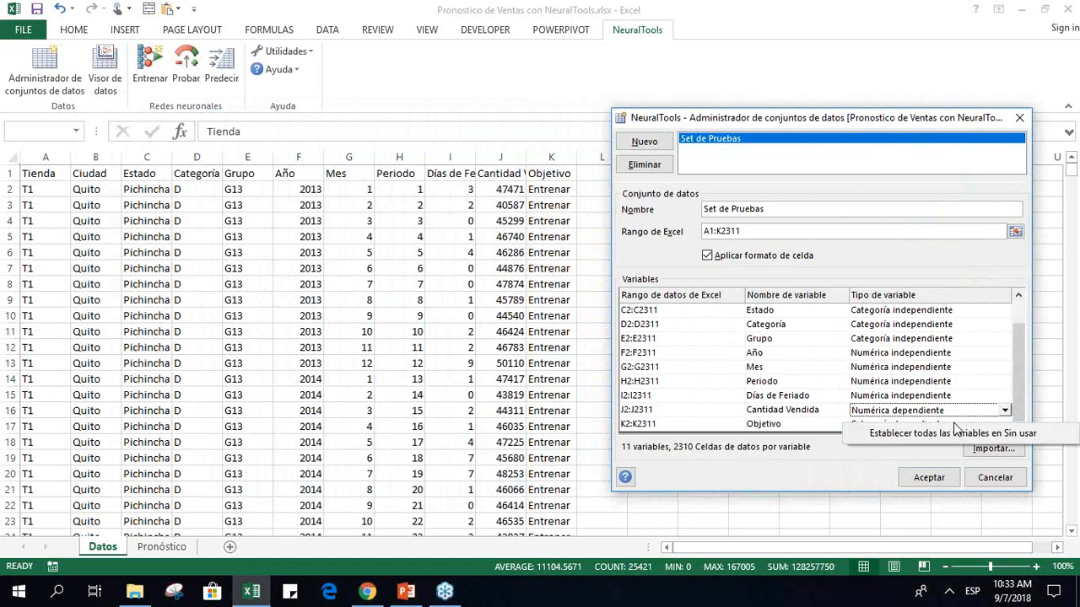
click(1021, 410)
right_click(1010, 426)
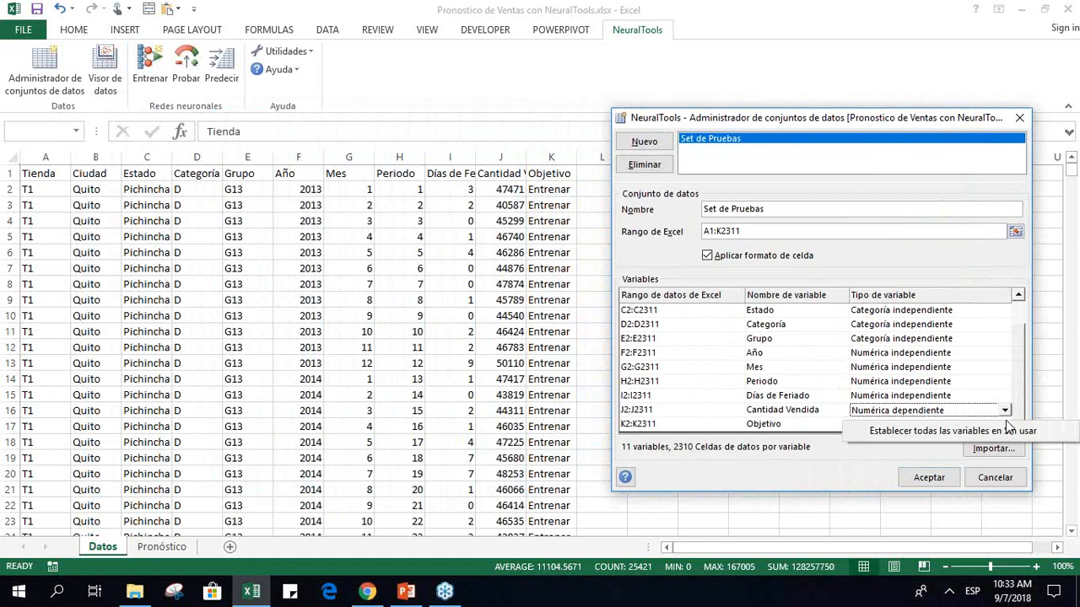
click(1009, 427)
click(1006, 427)
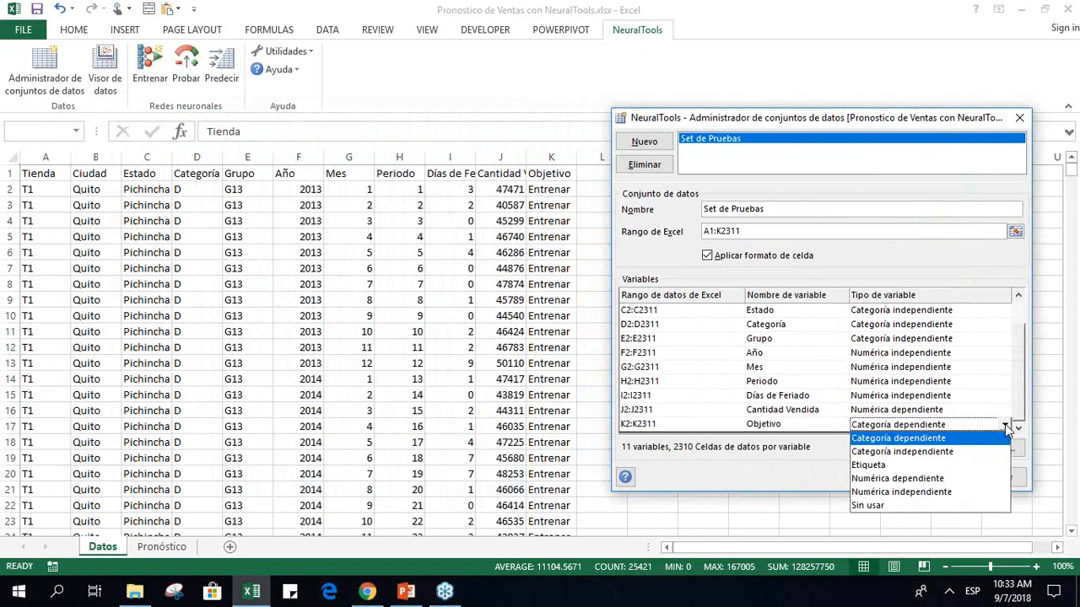
click(934, 466)
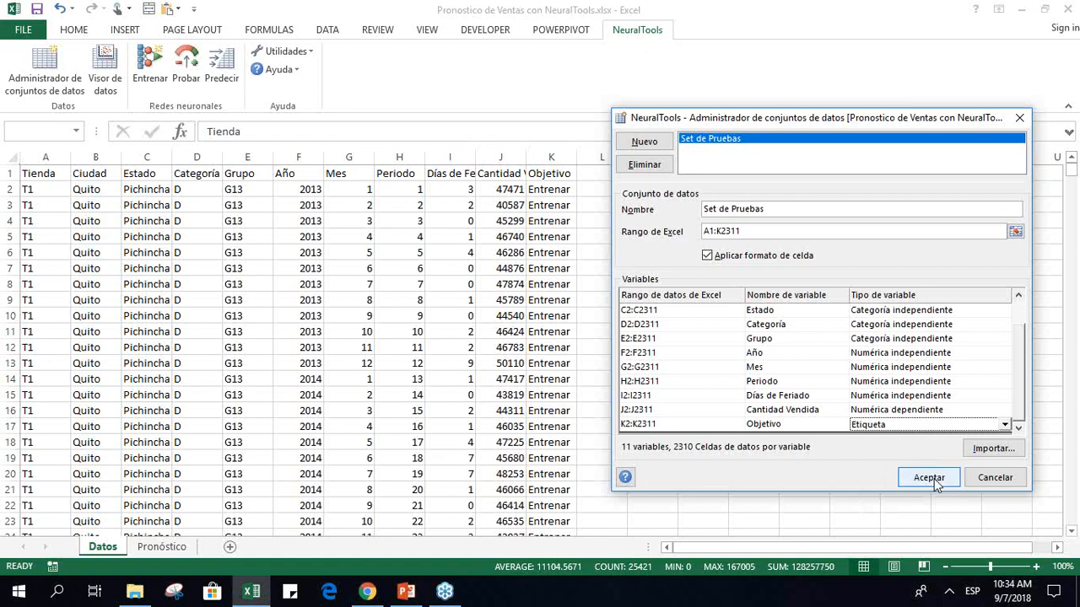
click(930, 477)
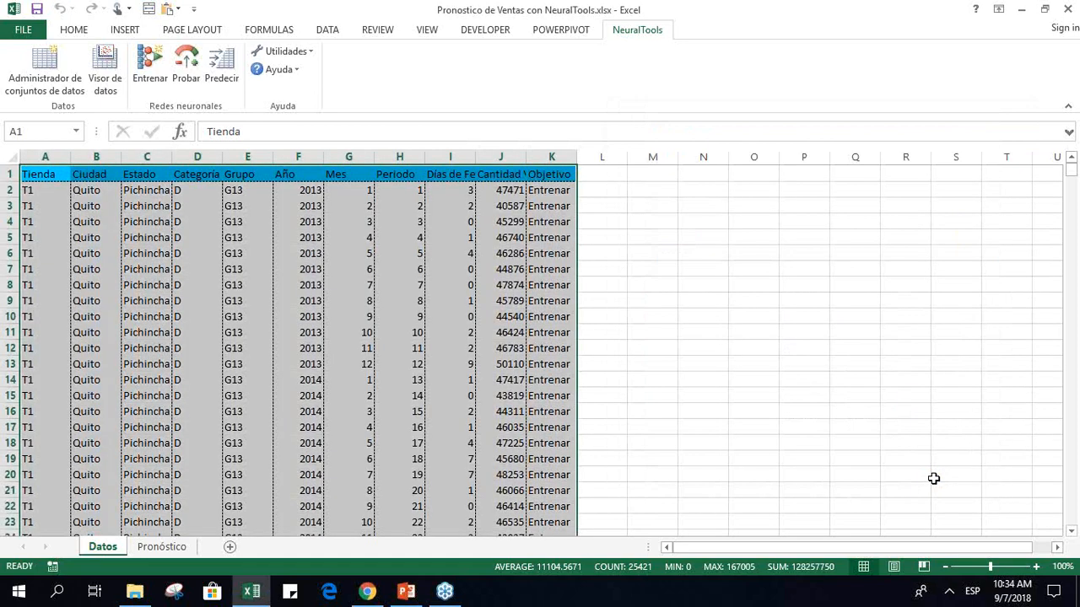
Examine the formatted header row of the Datos sheet, from Tienda across the variable columns.
click(53, 175)
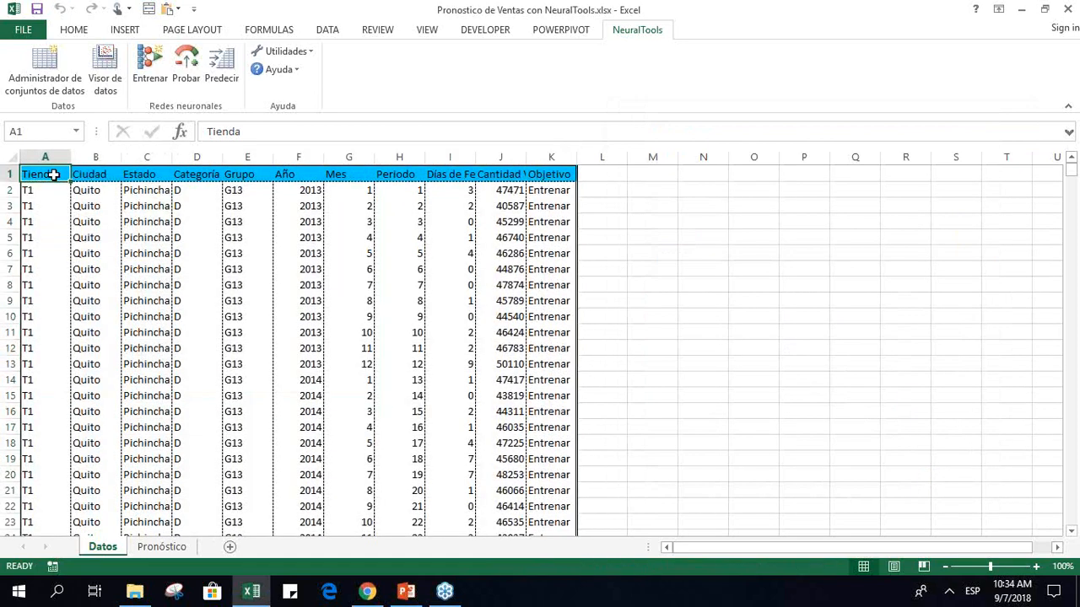
key(Right)
key(Right)
key(Right)
key(Right)
key(Right)
key(Right)
key(Right)
key(Right)
key(Right)
key(Left)
key(Left)
key(Left)
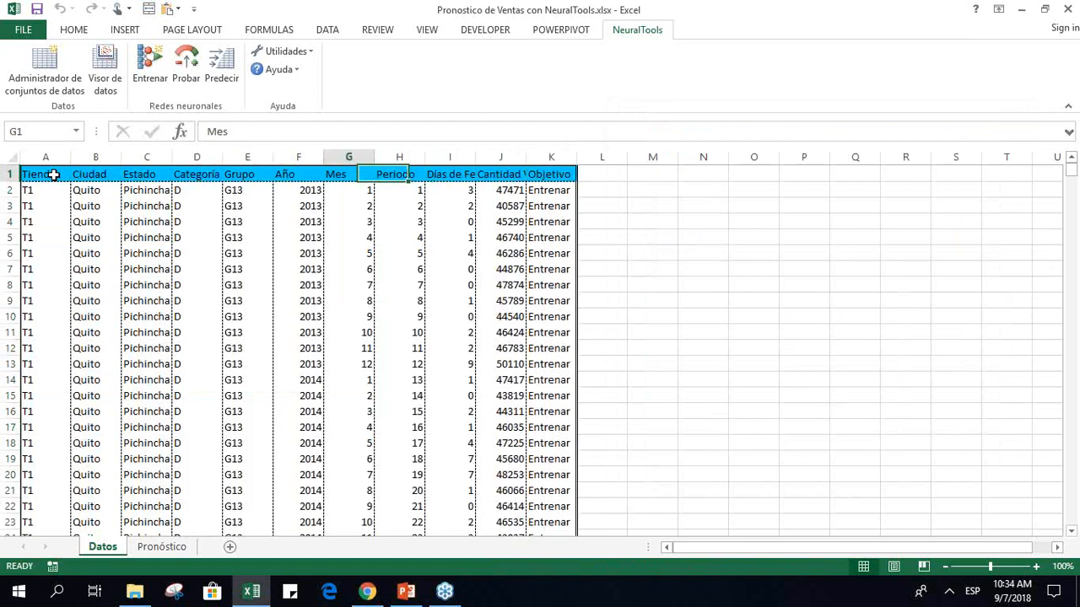
key(Left)
key(Left)
key(Left)
key(Left)
key(Left)
key(Left)
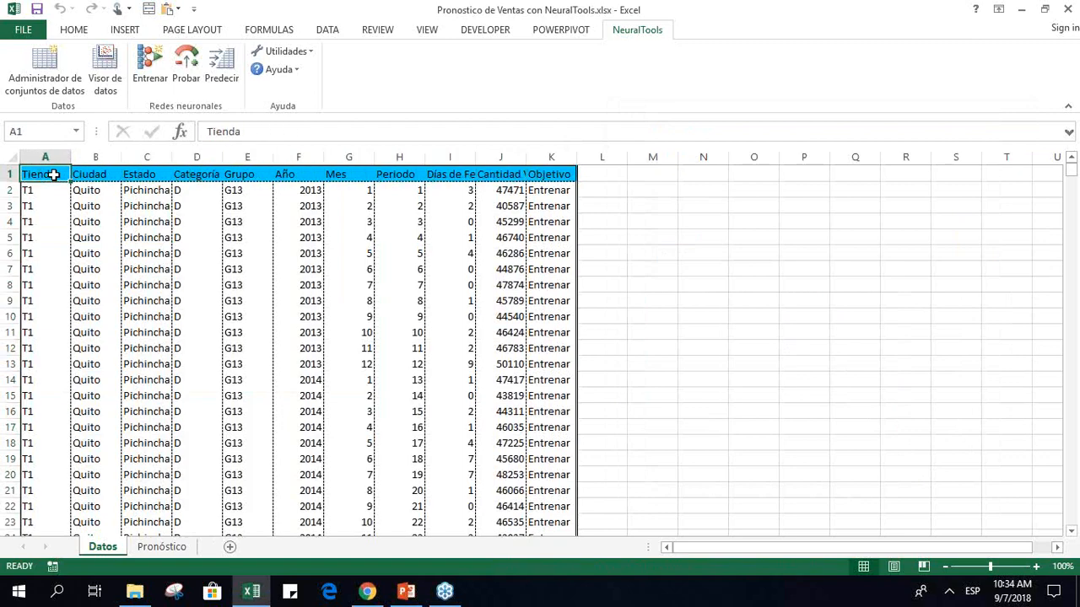
key(Right)
key(Right)
key(Right)
key(Right)
key(Right)
key(Right)
key(Right)
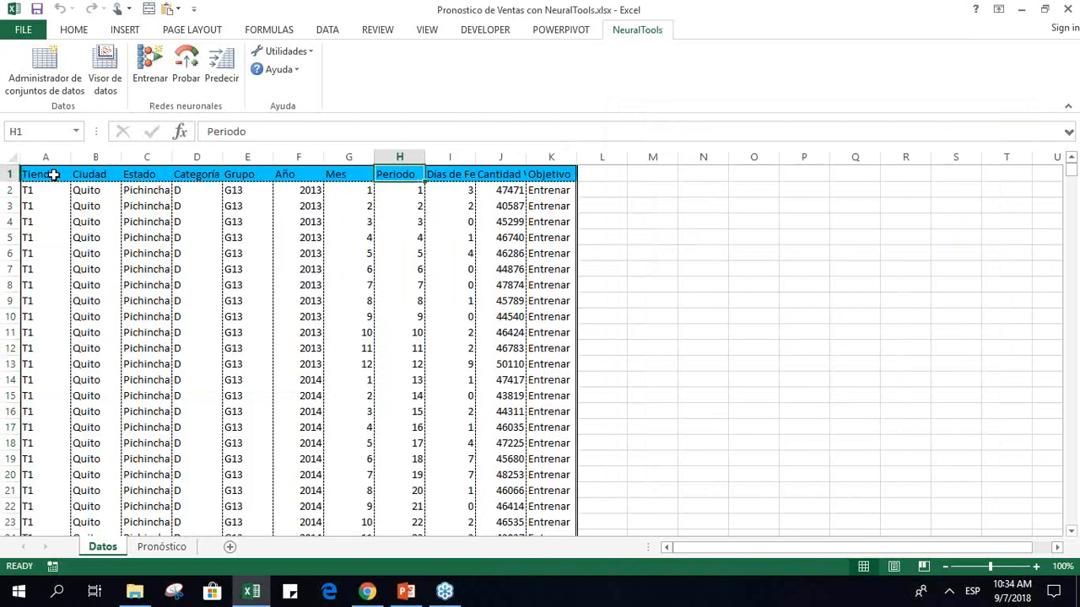
key(Left)
key(Left)
key(Left)
key(Left)
key(Left)
key(Left)
key(Left)
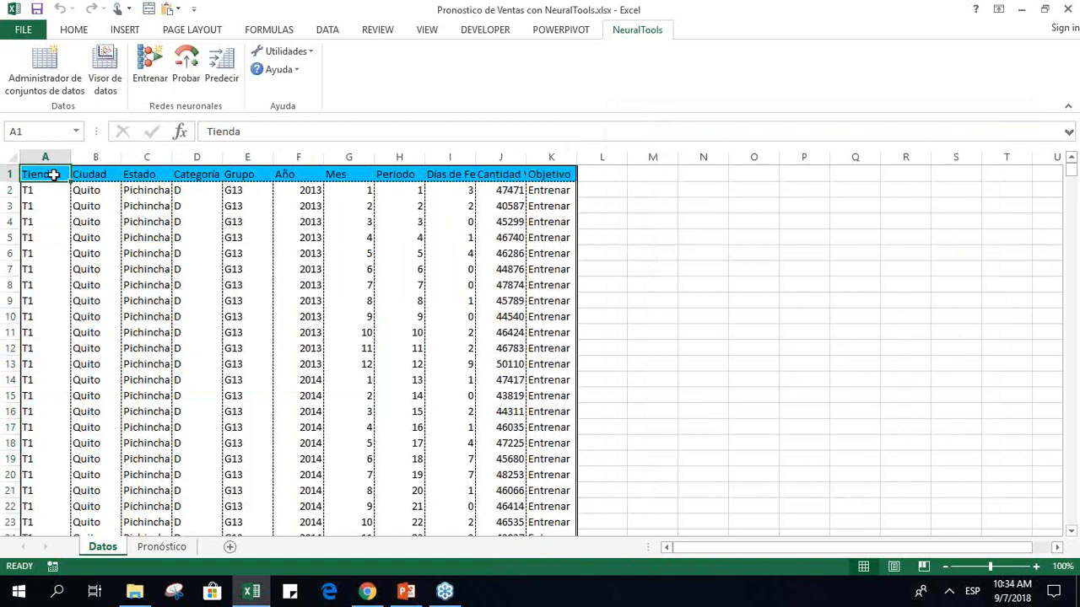
click(112, 71)
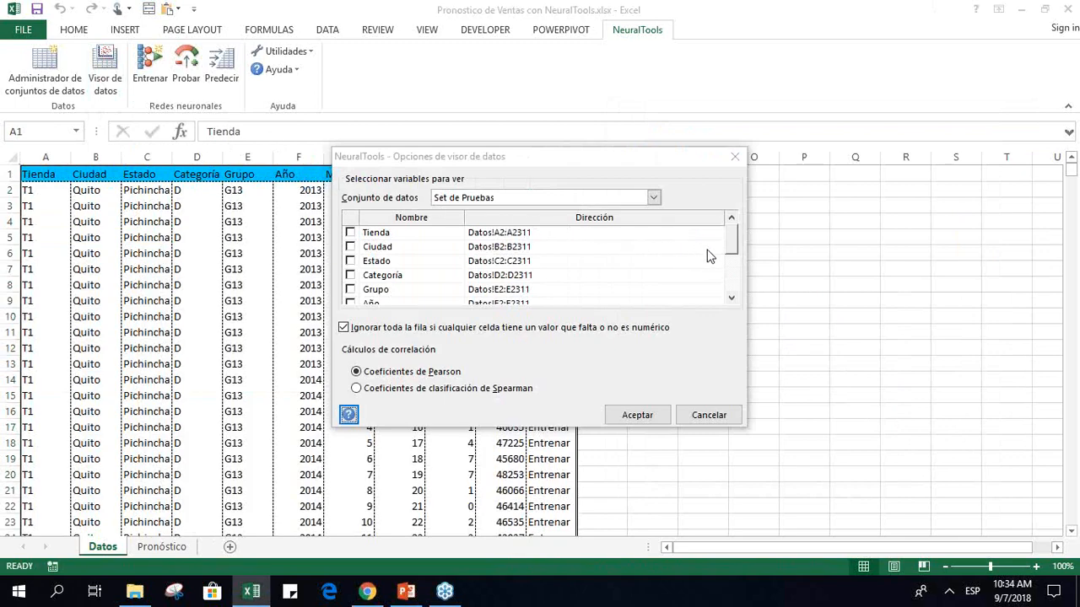
click(350, 233)
click(350, 246)
click(350, 261)
click(350, 275)
click(651, 198)
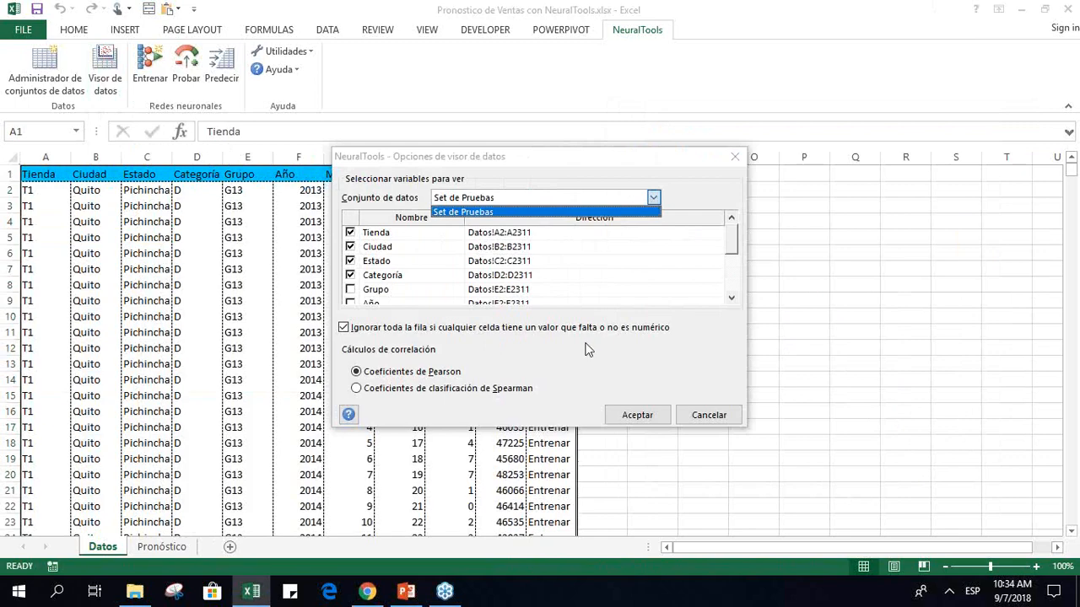
click(530, 241)
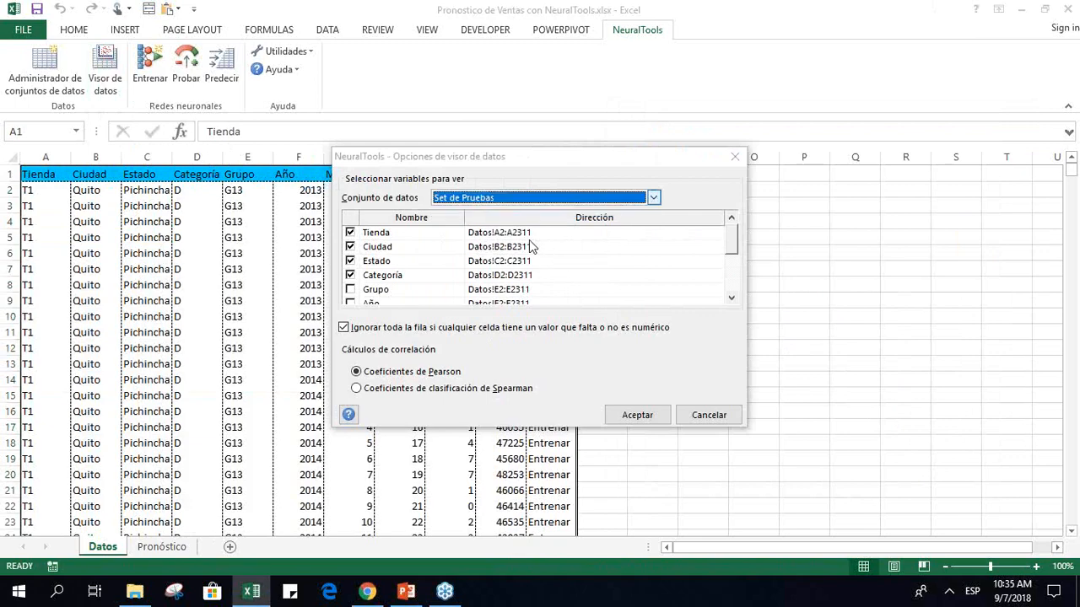
click(716, 417)
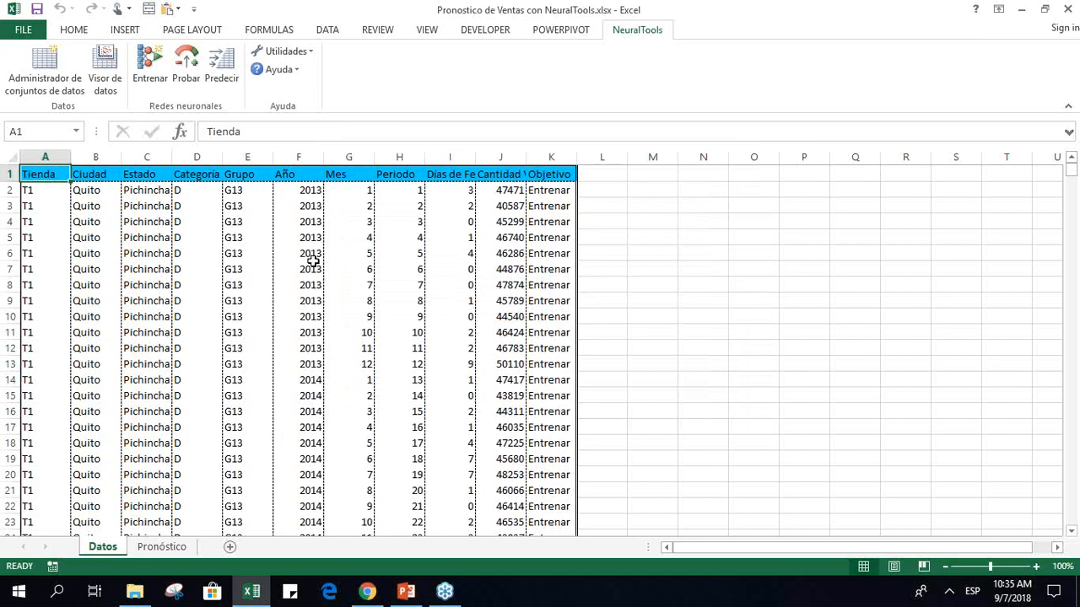
Set up network training on Set de Pruebas with automatic prediction disabled and variable impact calculation enabled.
click(148, 79)
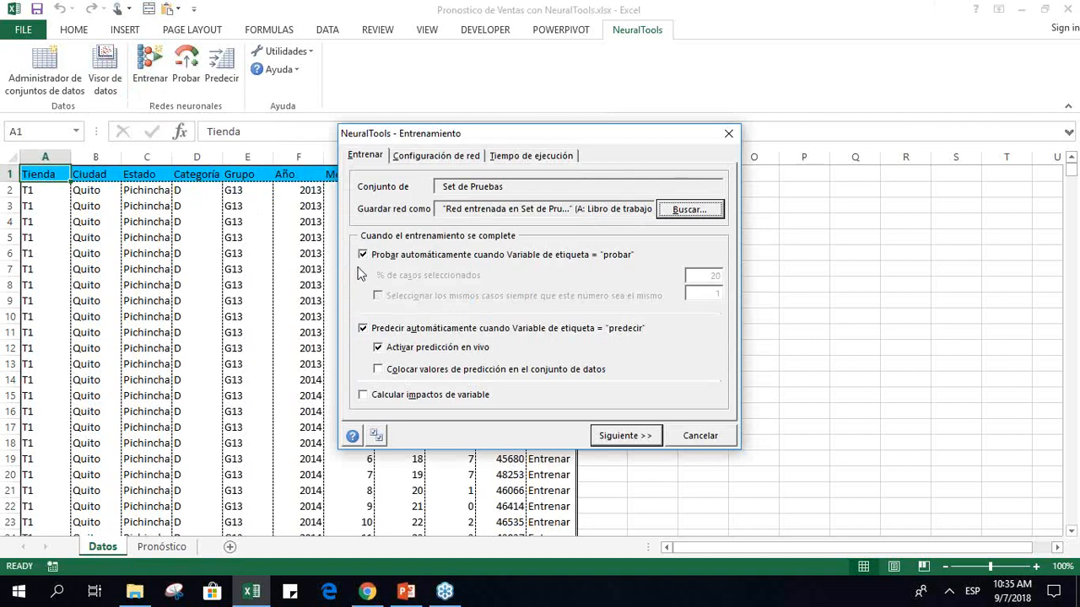
drag(488, 134, 546, 178)
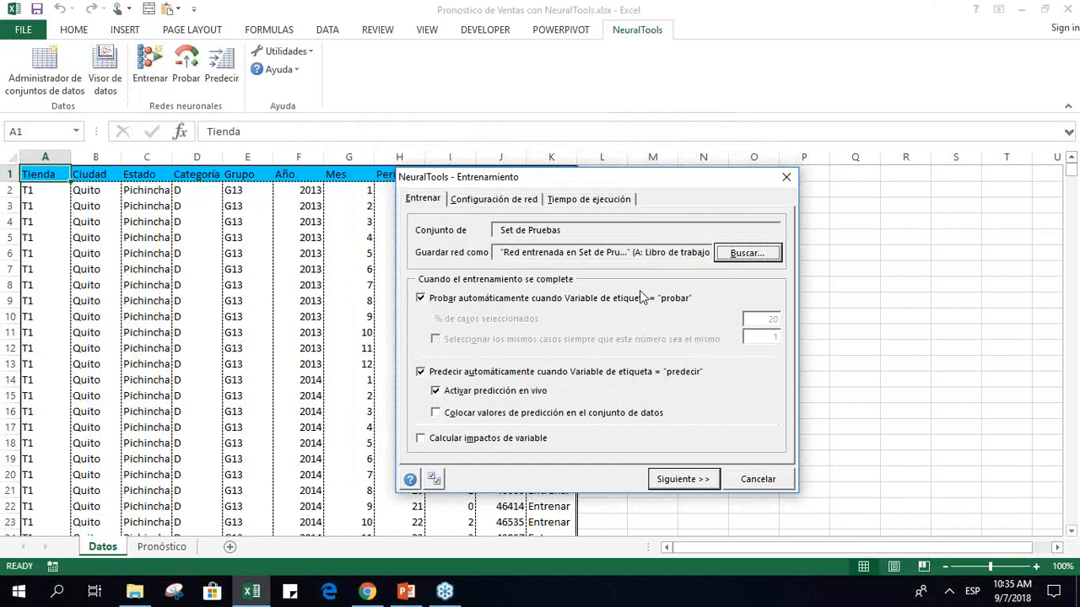
click(422, 373)
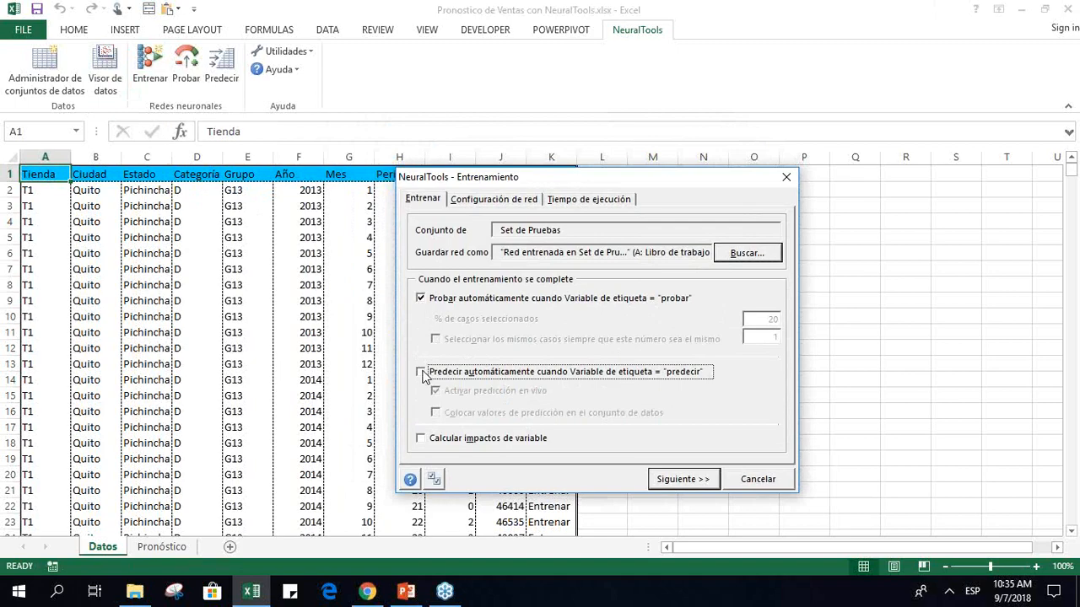
click(421, 440)
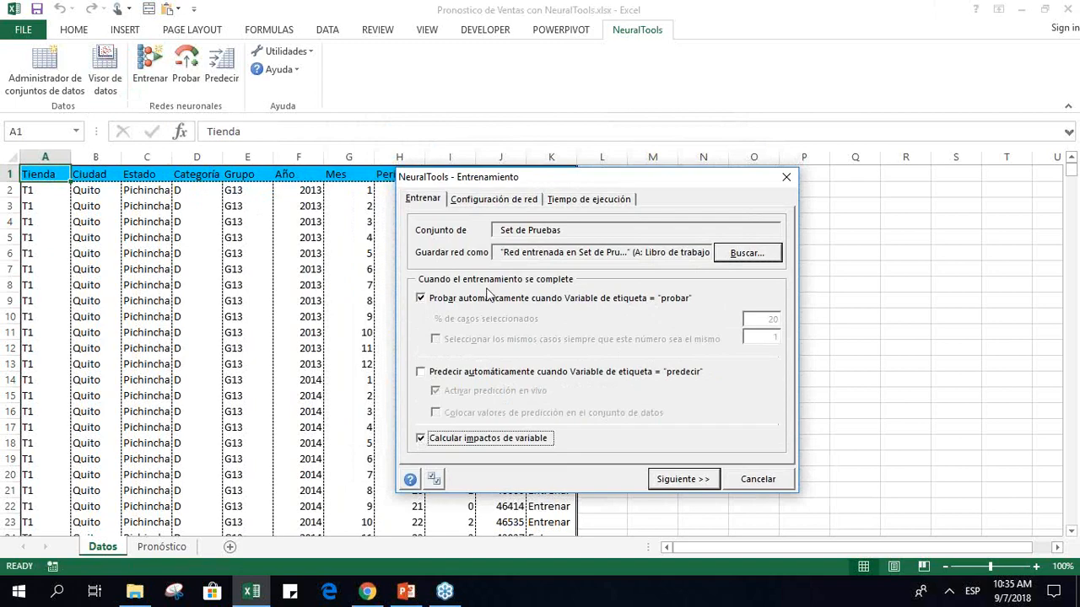
click(513, 200)
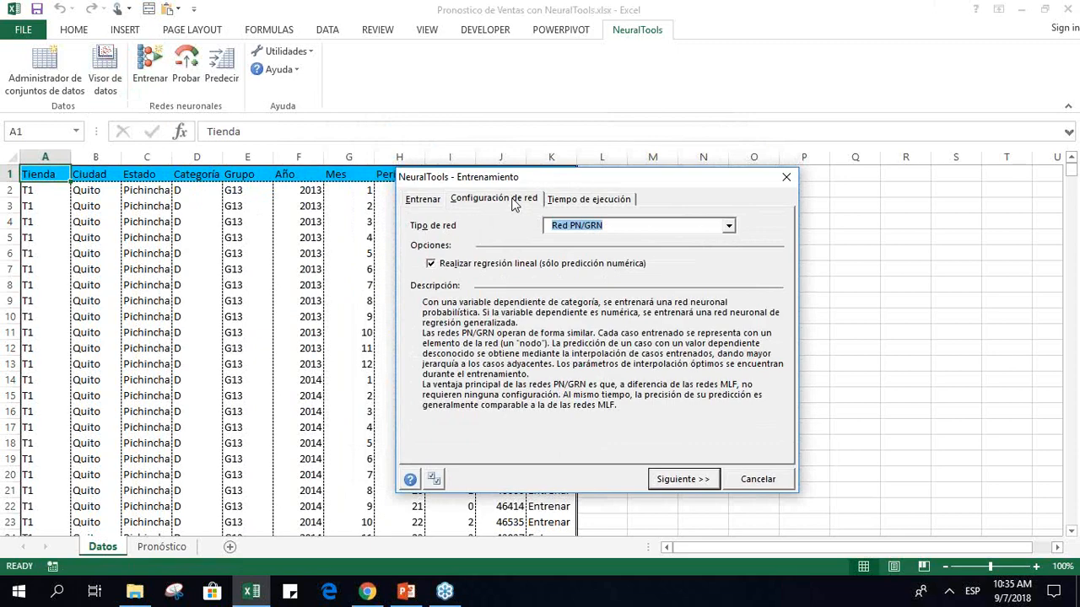
click(588, 203)
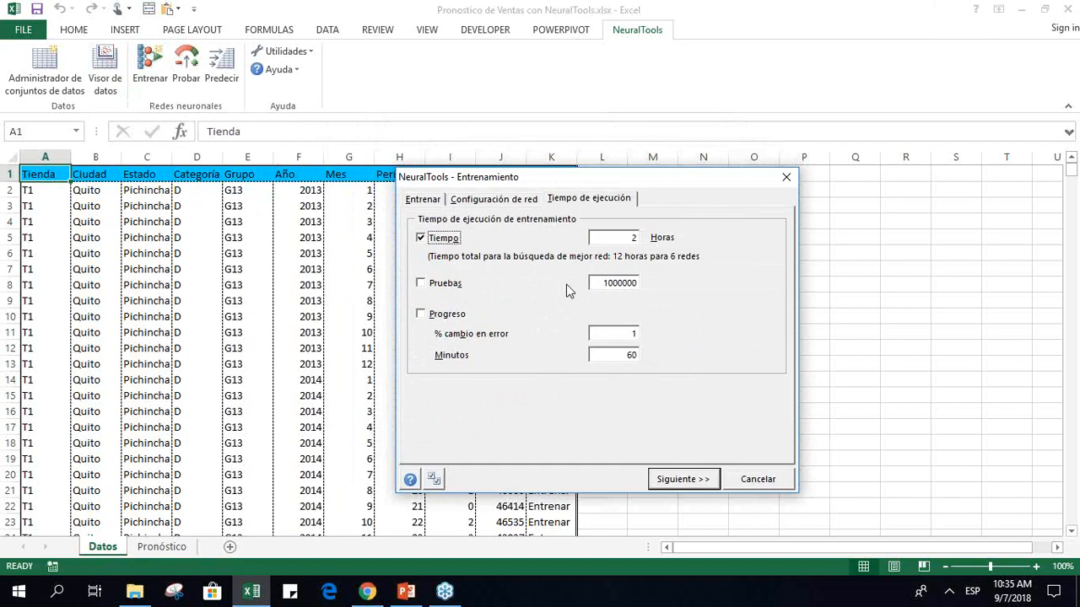
click(432, 205)
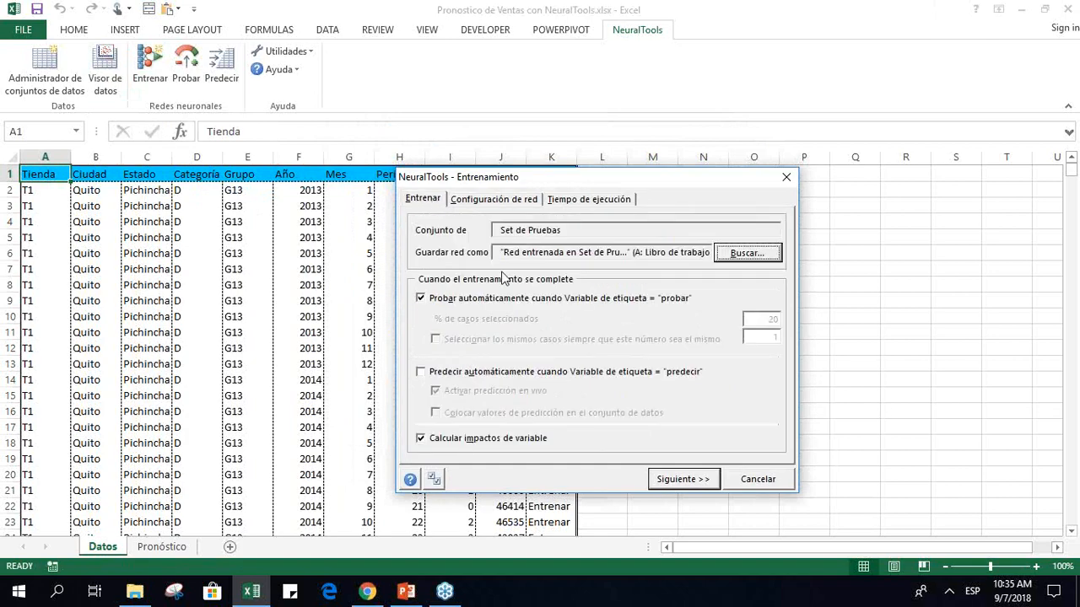
Train the network, decline the test sensitivity analysis and suppress that prompt for this workbook.
click(685, 480)
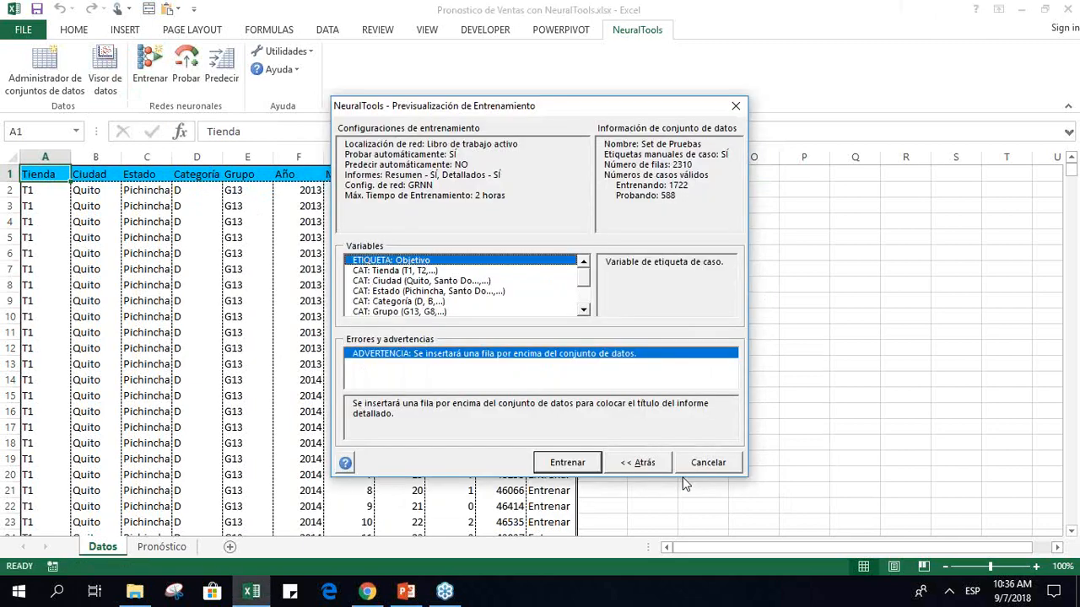
click(561, 463)
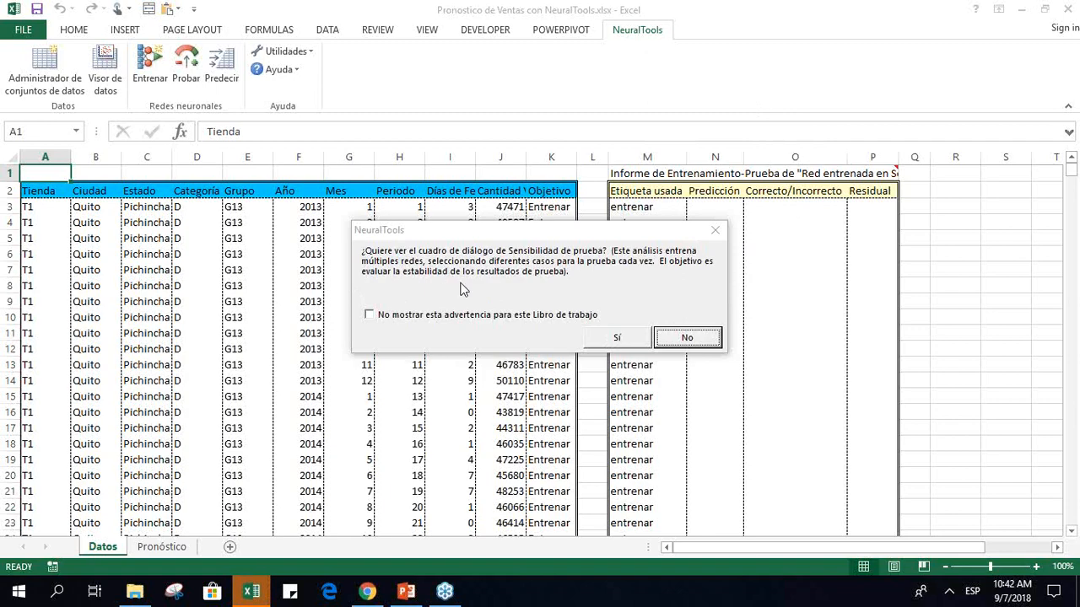
click(464, 316)
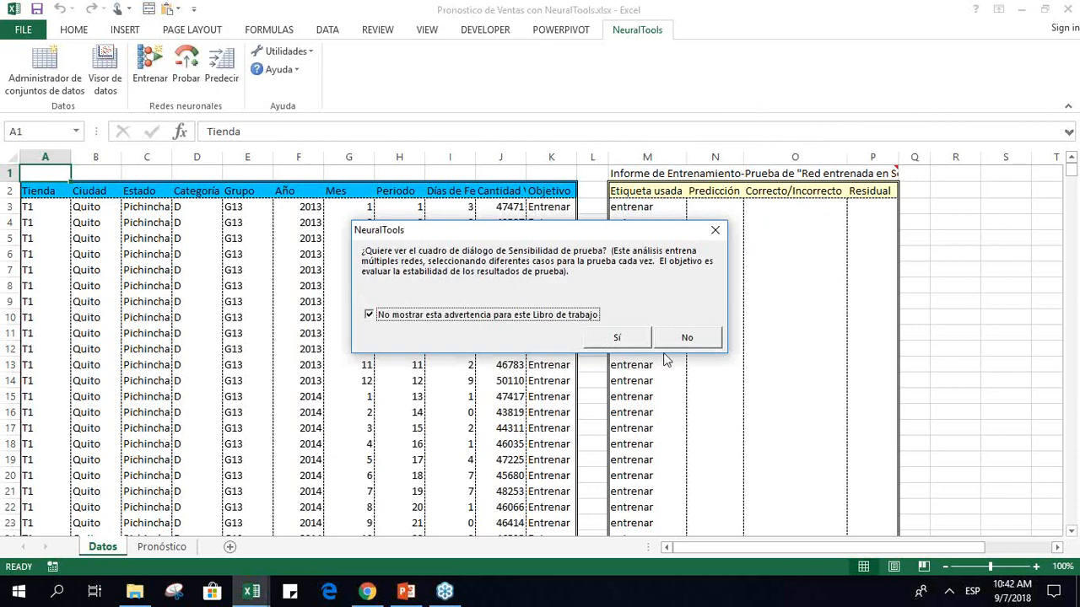
click(686, 339)
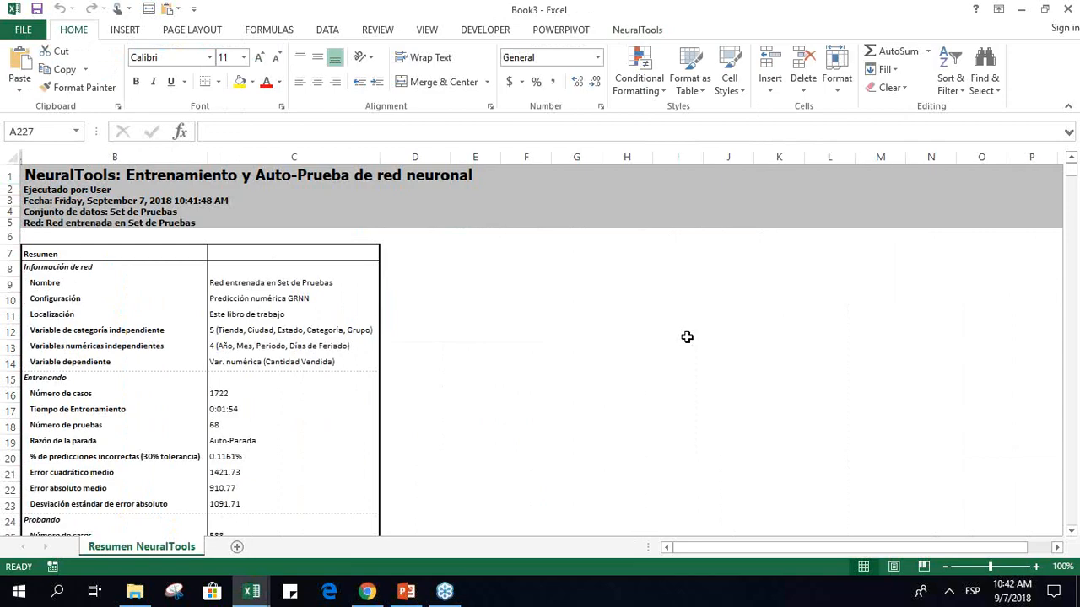
Examine the network information and training results in the Resumen NeuralTools summary report.
click(304, 331)
key(Right)
key(Right)
key(Left)
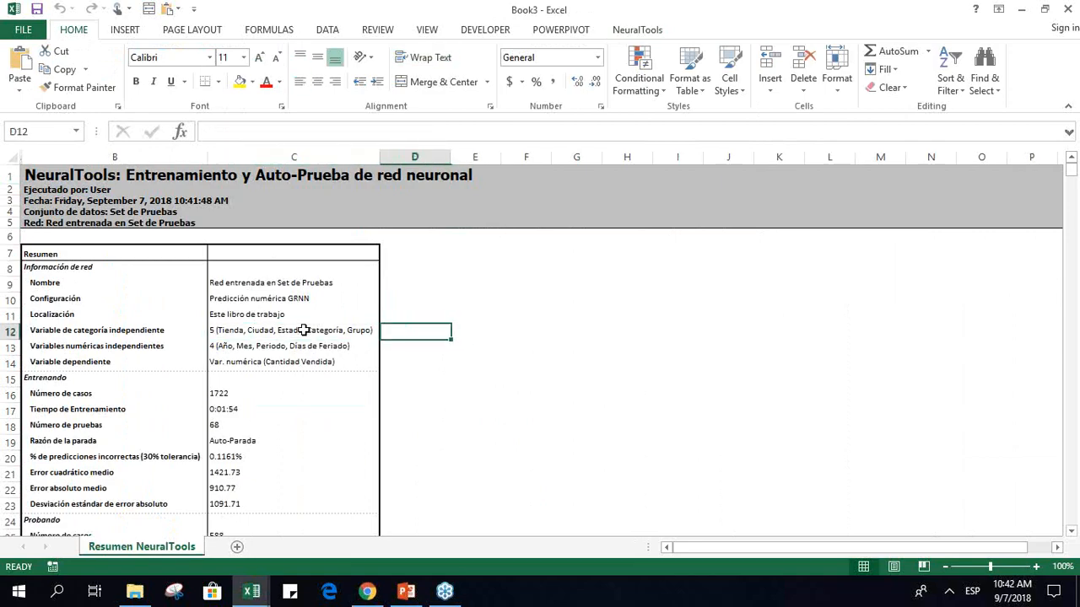
key(Left)
key(Left)
key(Left)
key(Down)
key(Down)
key(Down)
key(Down)
key(Down)
key(Down)
key(Down)
key(Down)
key(Down)
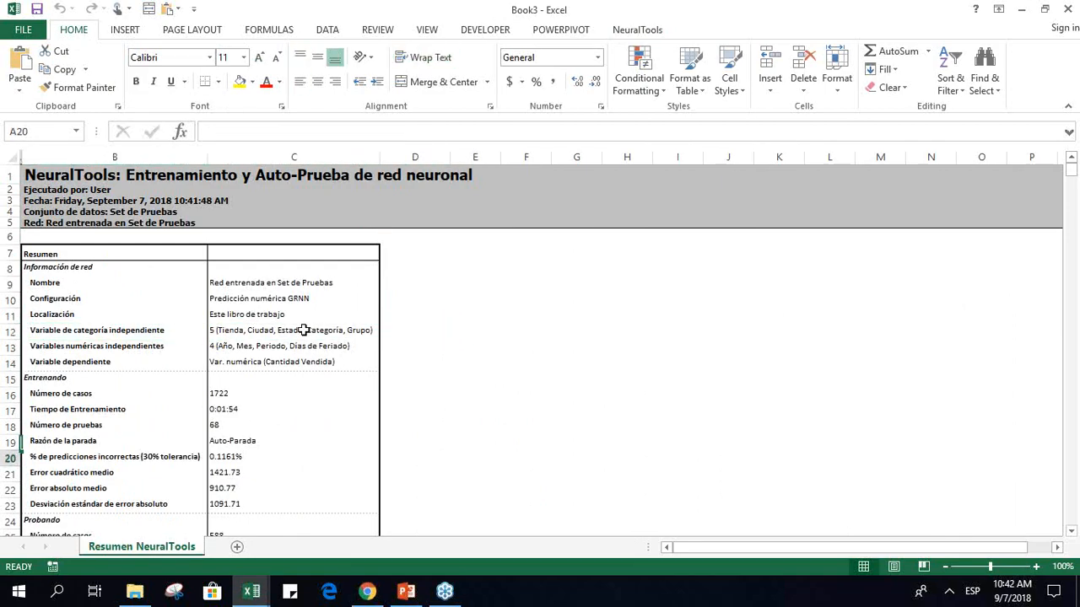
key(Right)
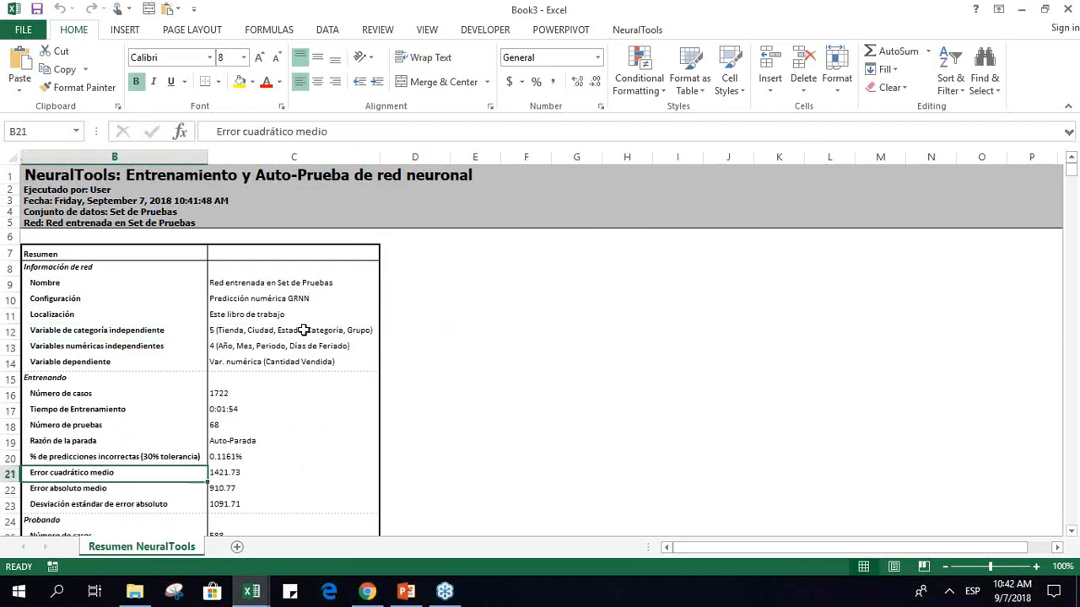
Inspect the percentage of incorrect training predictions at 30% tolerance in the summary report.
click(1037, 567)
click(1037, 568)
click(1037, 567)
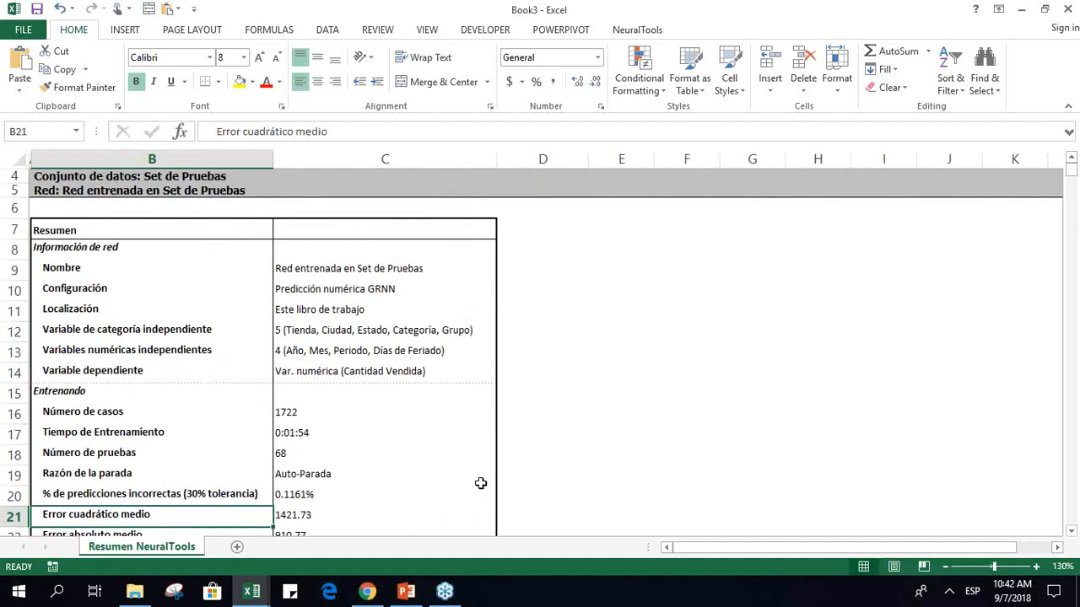
click(262, 487)
key(Right)
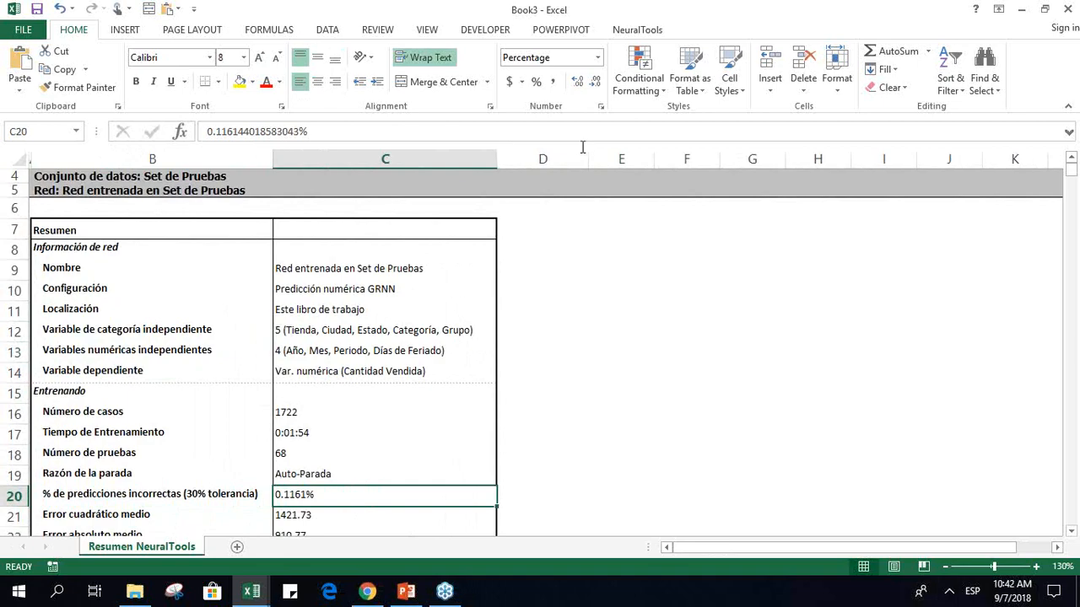
Check the correct/incorrect tolerance settings for training and testing in the NeuralTools application settings, leaving them as they are.
click(629, 34)
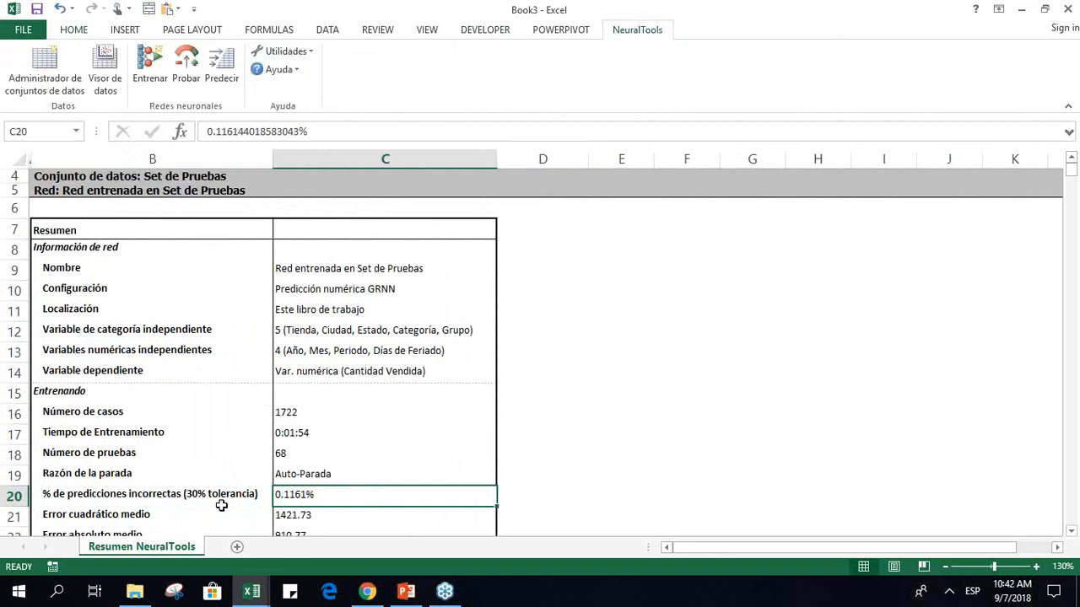
click(310, 52)
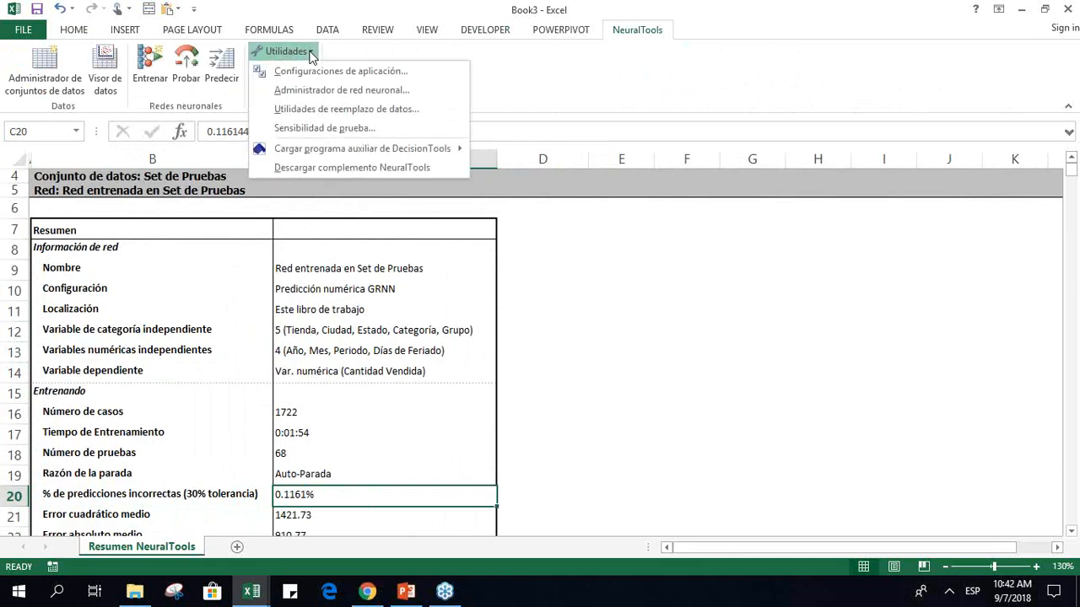
click(321, 72)
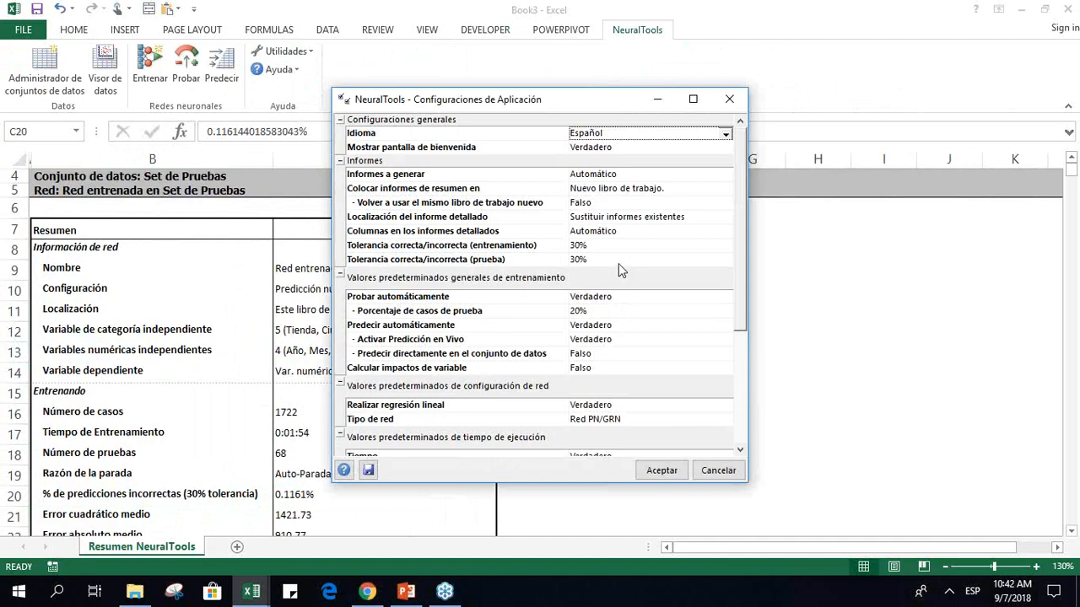
click(601, 245)
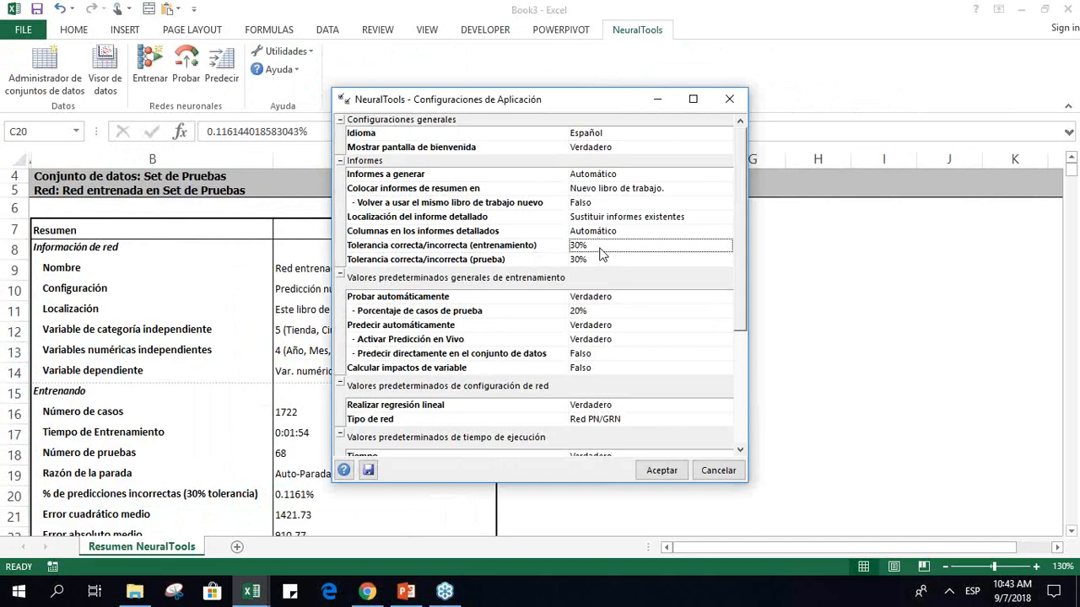
click(715, 470)
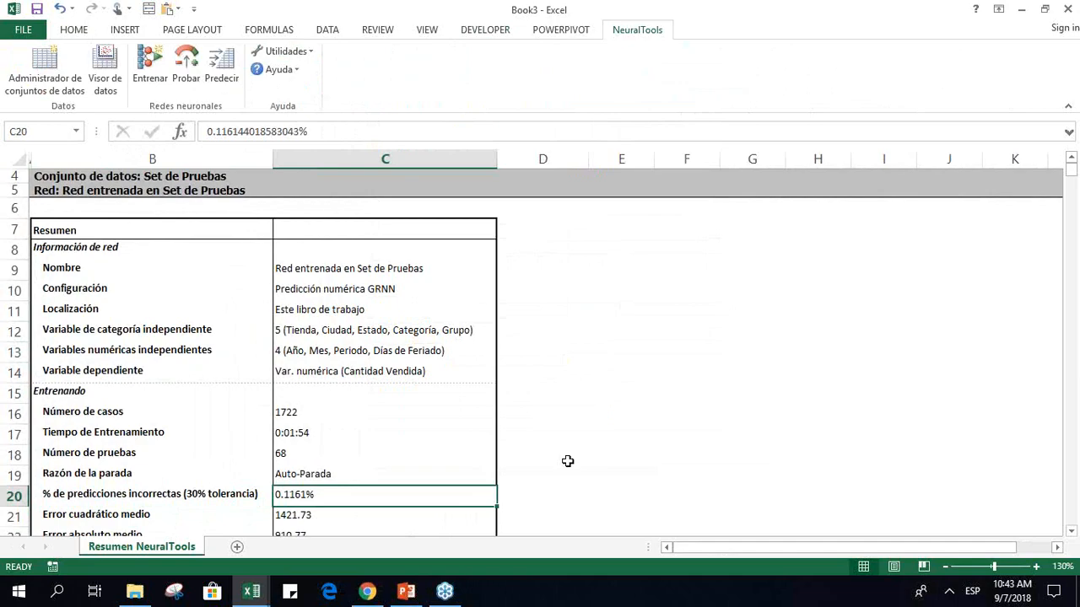
Examine the testing results, data set information and variable impact analysis in the summary report.
key(Down)
key(Down)
key(Down)
key(Down)
key(Down)
key(Down)
key(Down)
key(Down)
key(Down)
key(Down)
key(Down)
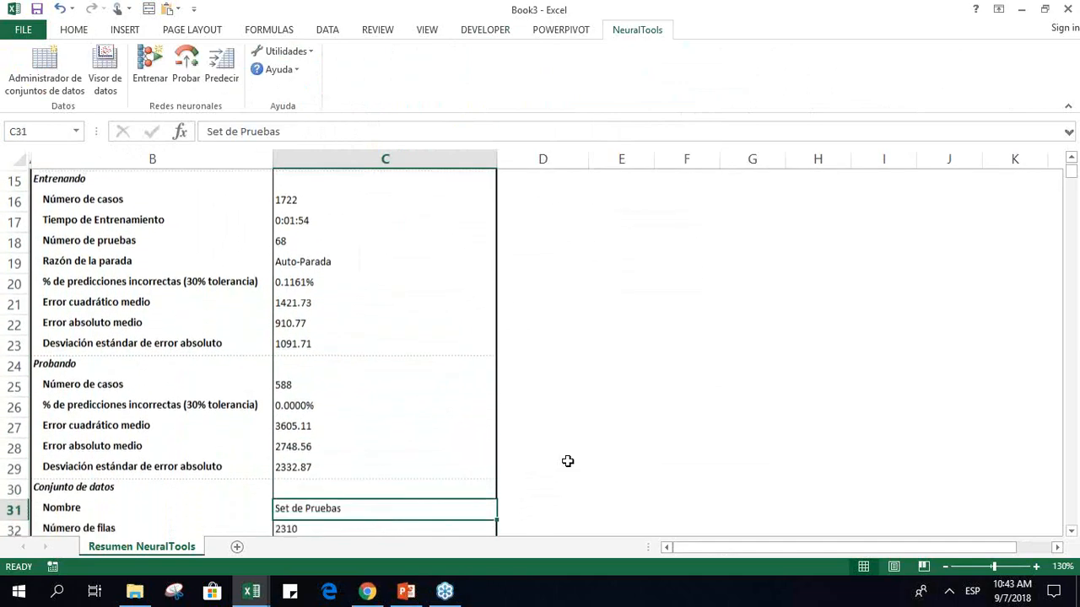
key(Down)
key(Down)
key(Down)
key(Down)
key(Down)
key(Down)
key(Down)
key(Down)
key(Down)
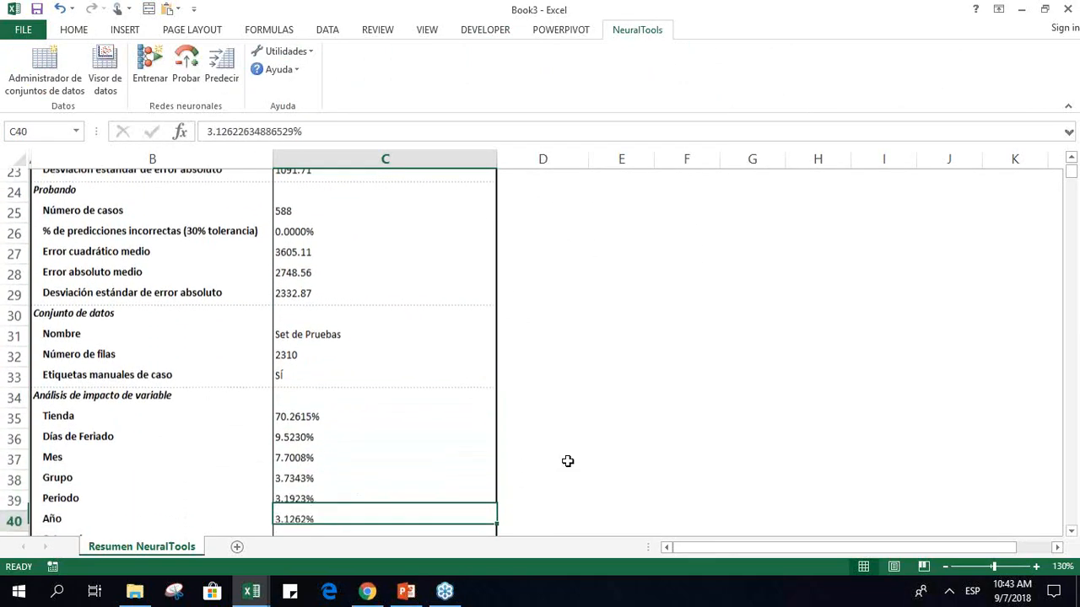
key(Down)
key(Down)
key(Down)
key(Down)
key(Down)
key(Down)
key(Down)
key(Down)
key(Down)
key(Down)
key(Left)
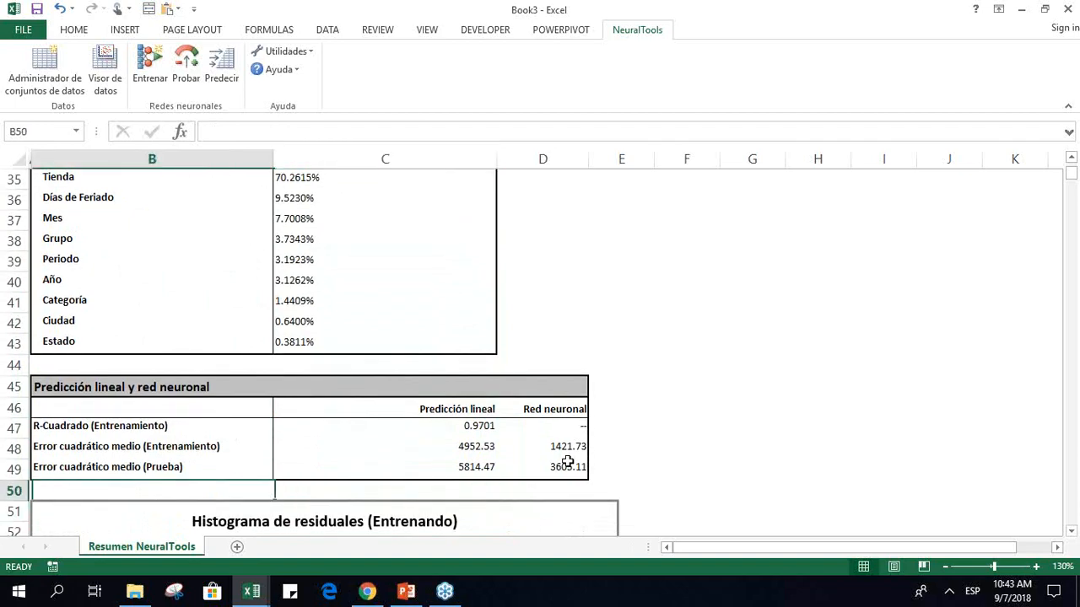
Inspect the training R-squared row for linear prediction and neural network in the Predicción lineal y red neuronal table.
key(Up)
key(Up)
key(Up)
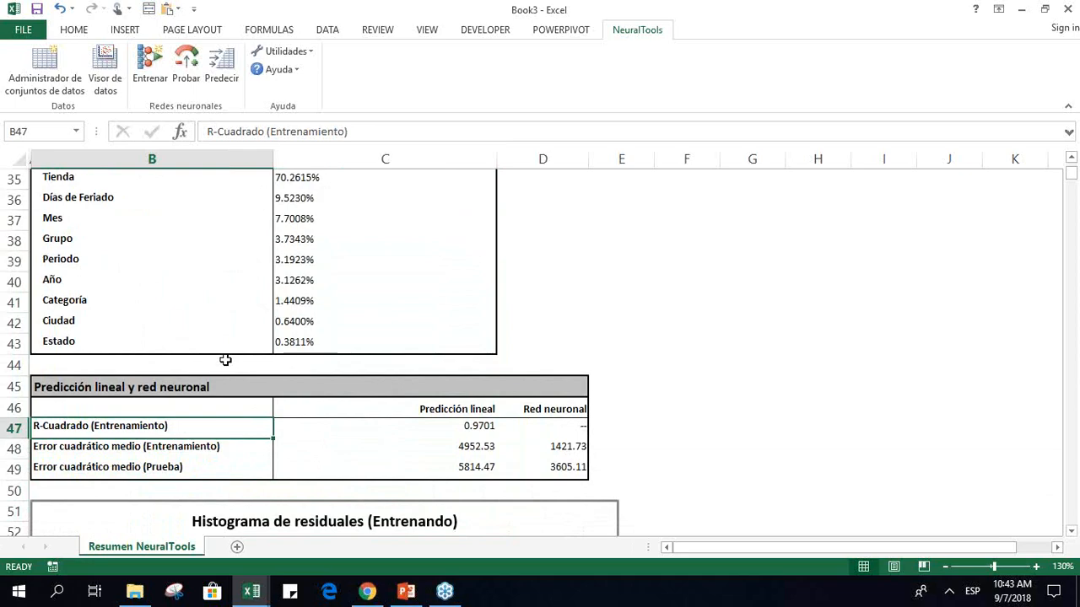
key(Right)
key(Right)
key(Right)
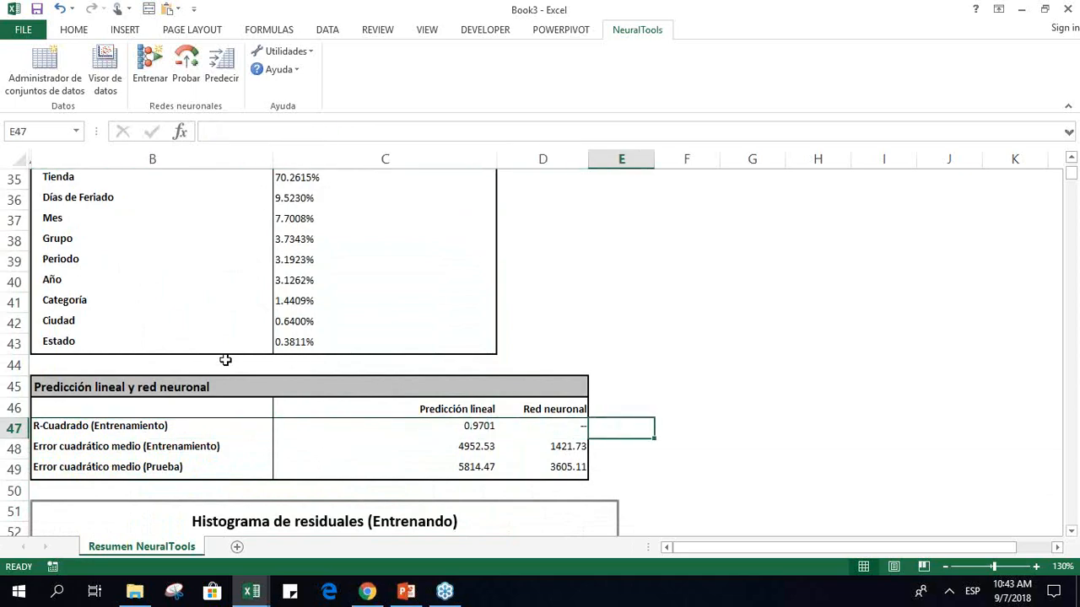
key(Left)
key(Left)
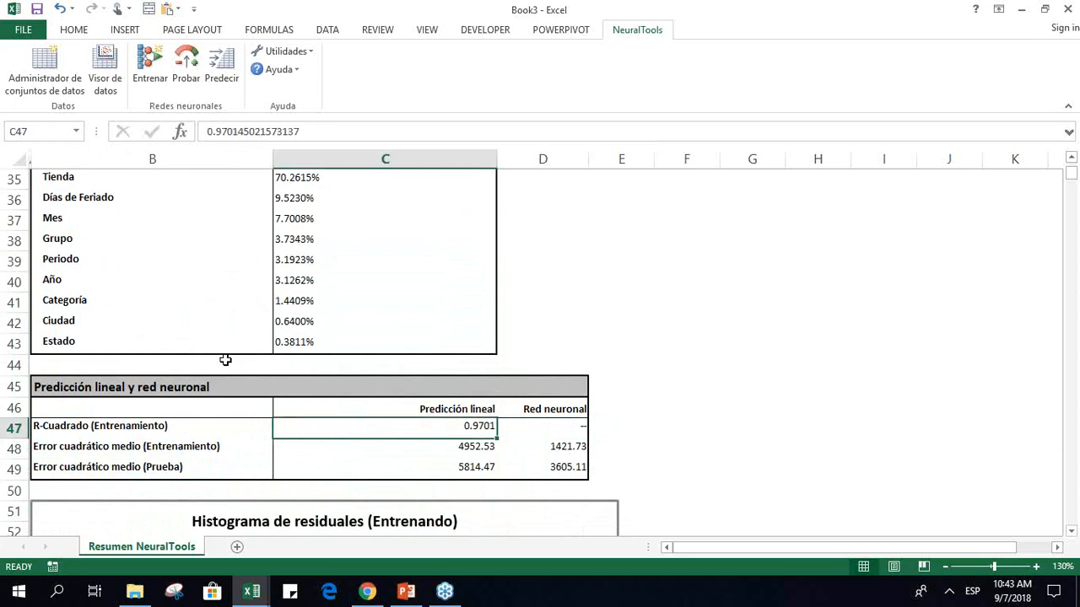
key(Right)
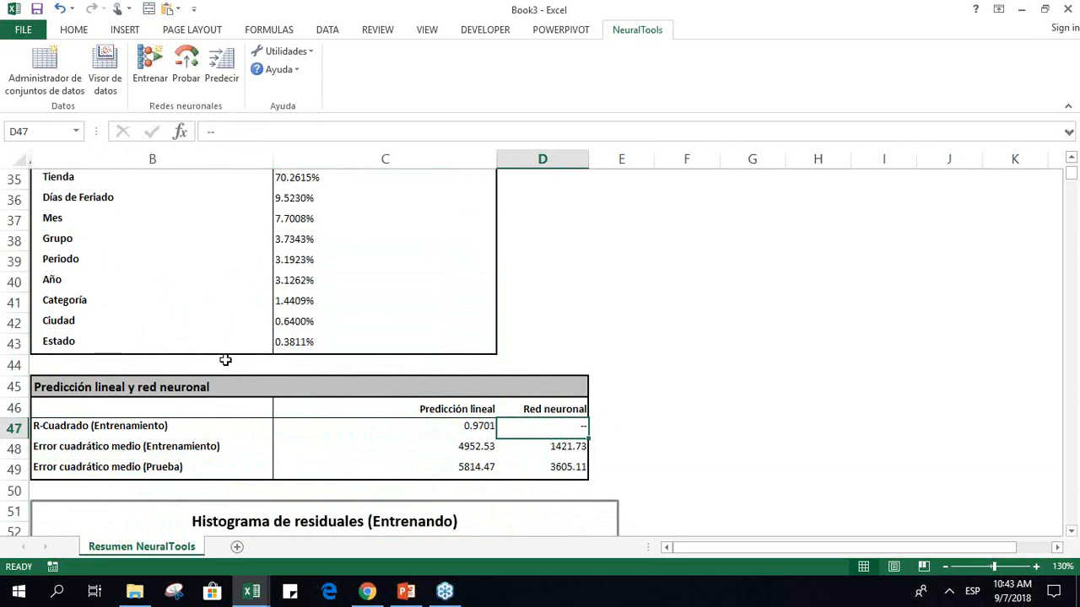
key(Left)
key(Left)
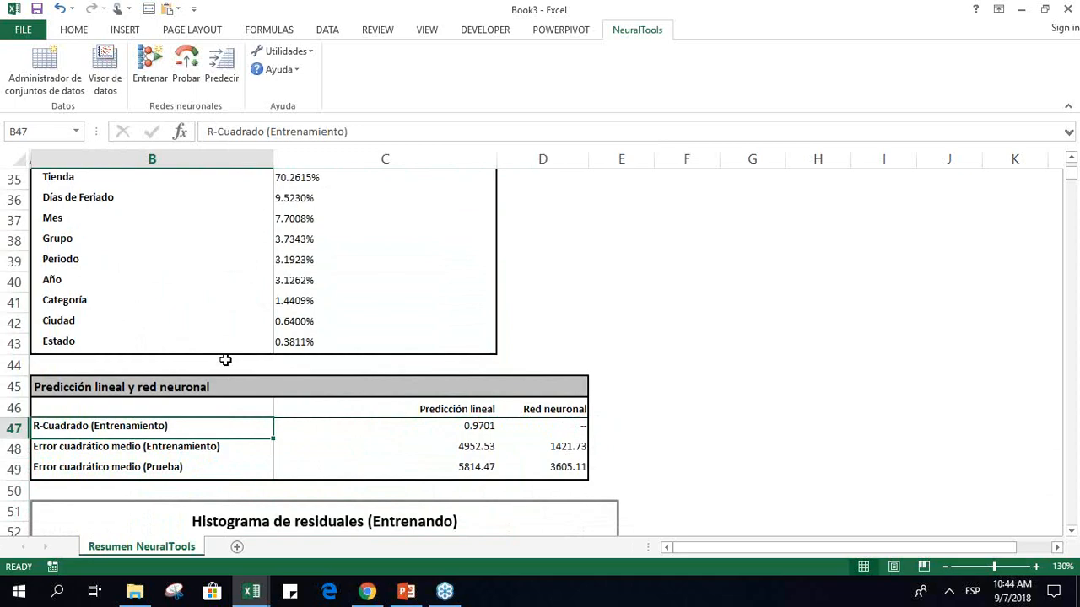
Compare the training mean squared error of the linear prediction with that of the neural network.
key(Down)
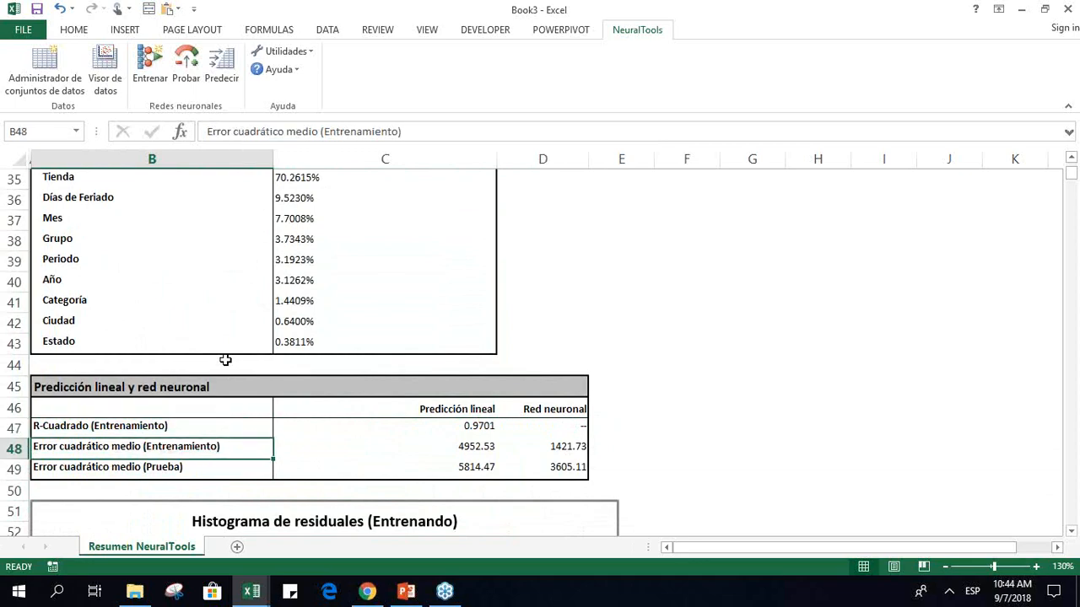
key(Right)
key(Right)
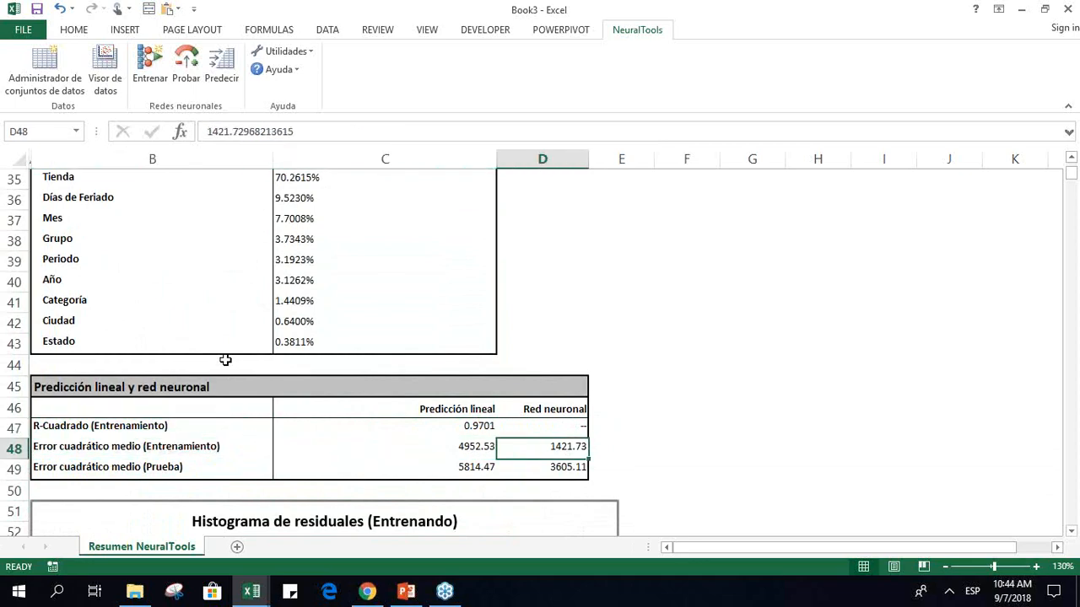
key(Left)
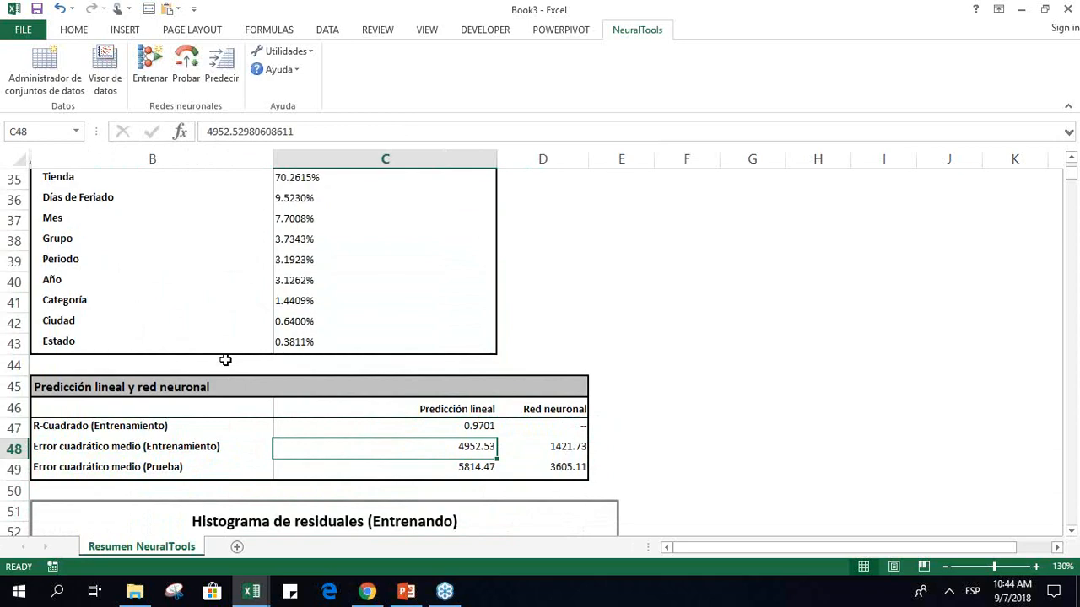
key(Right)
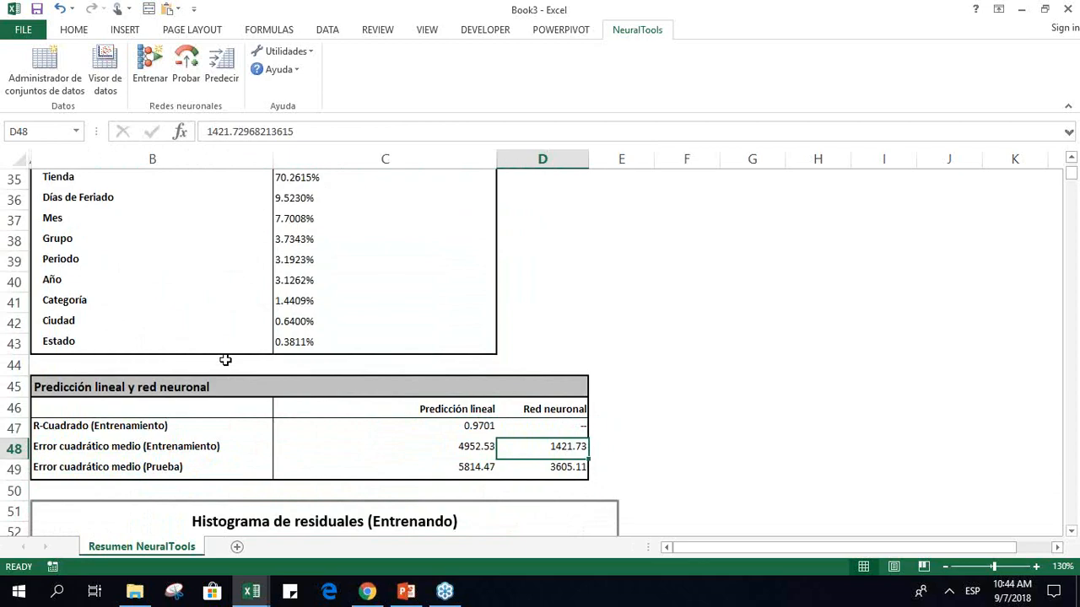
Compare the test mean squared error of the linear prediction with that of the neural network.
key(Left)
key(Down)
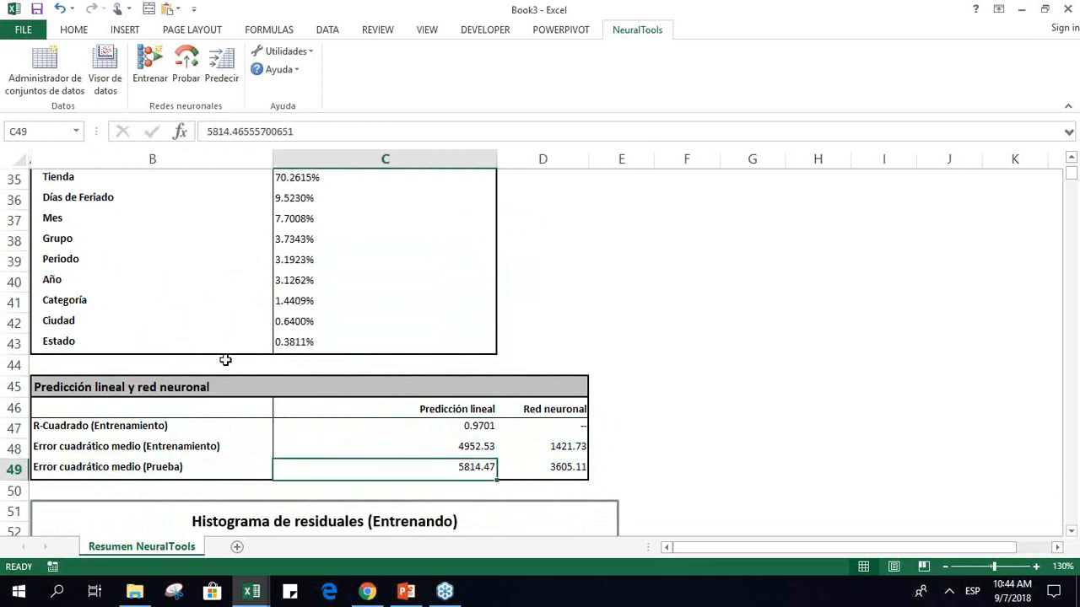
key(Right)
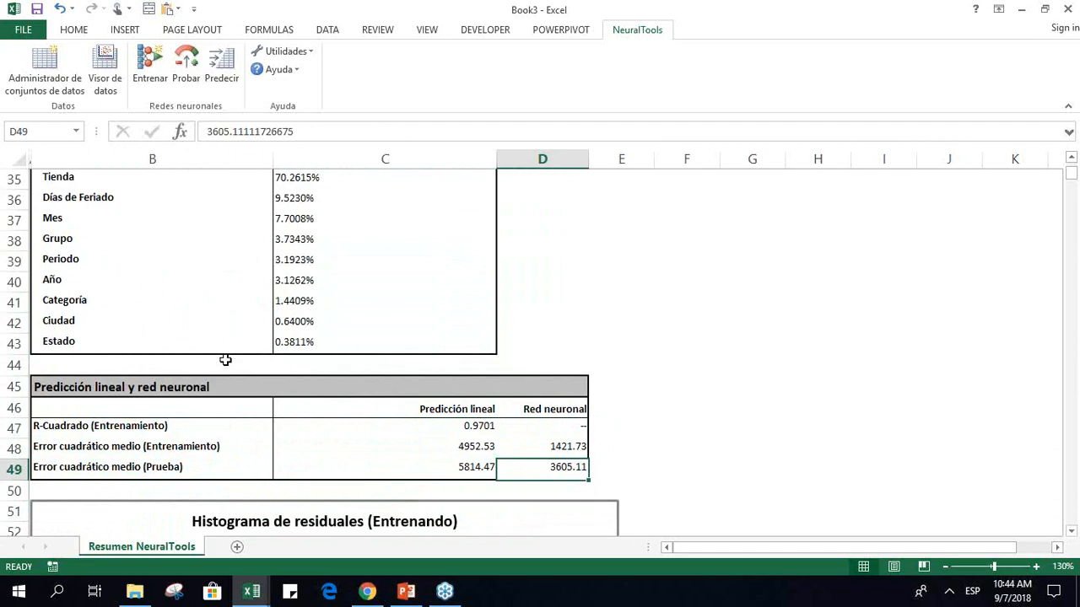
key(Left)
key(Left)
key(Right)
key(Right)
key(Left)
key(Right)
Examine the training residuals histogram with the sheet zoom reduced to 120%.
key(Down)
key(Down)
key(Down)
key(Down)
key(Down)
key(Down)
key(Down)
key(Down)
key(Down)
key(Down)
key(Down)
key(Down)
key(Down)
key(Down)
key(Down)
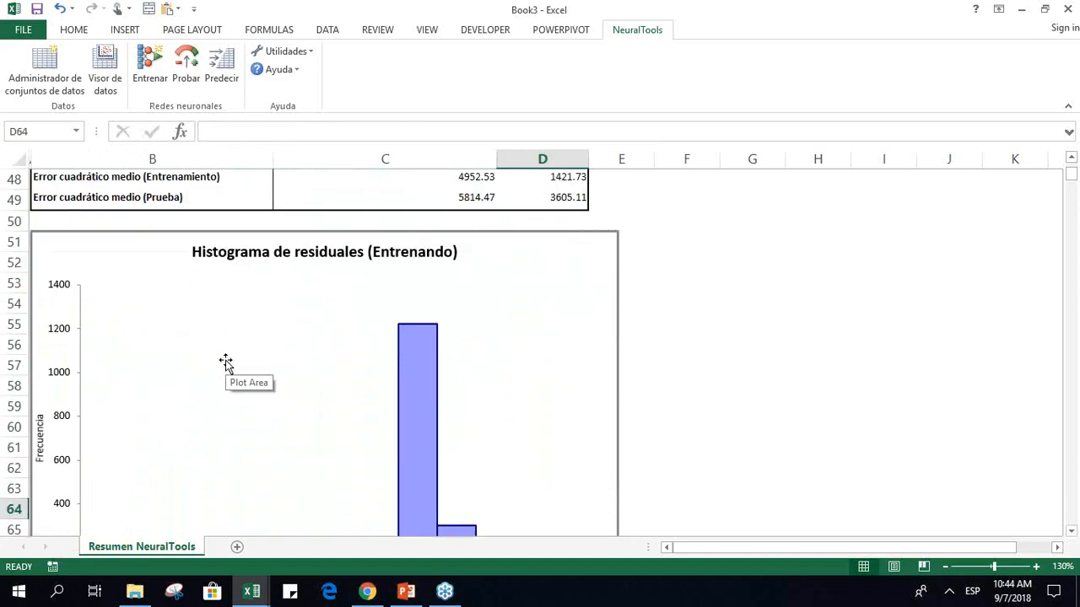
key(Down)
key(Down)
key(Down)
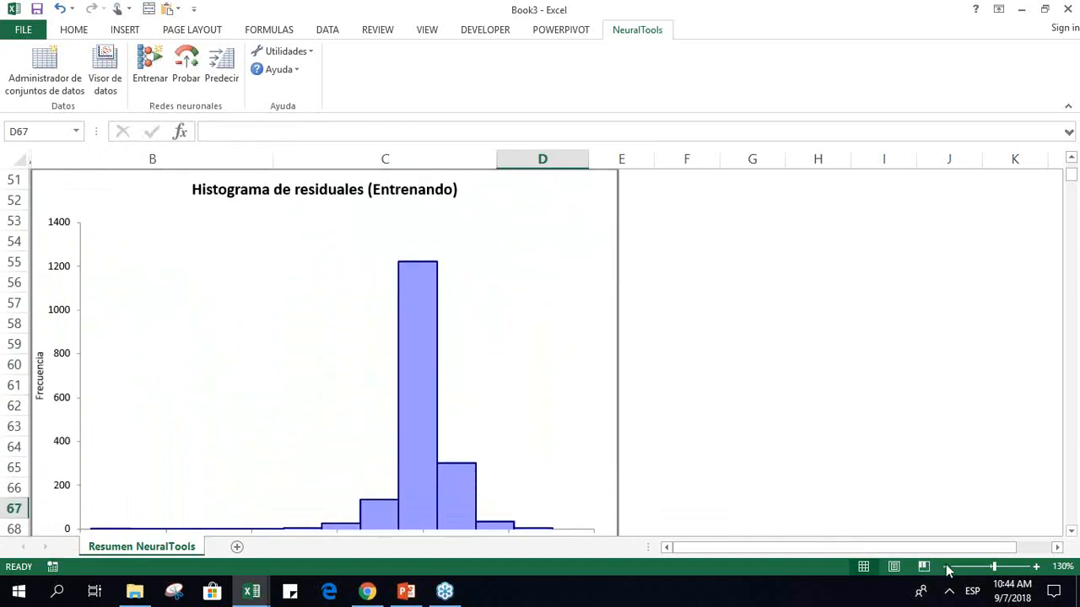
click(946, 569)
click(702, 396)
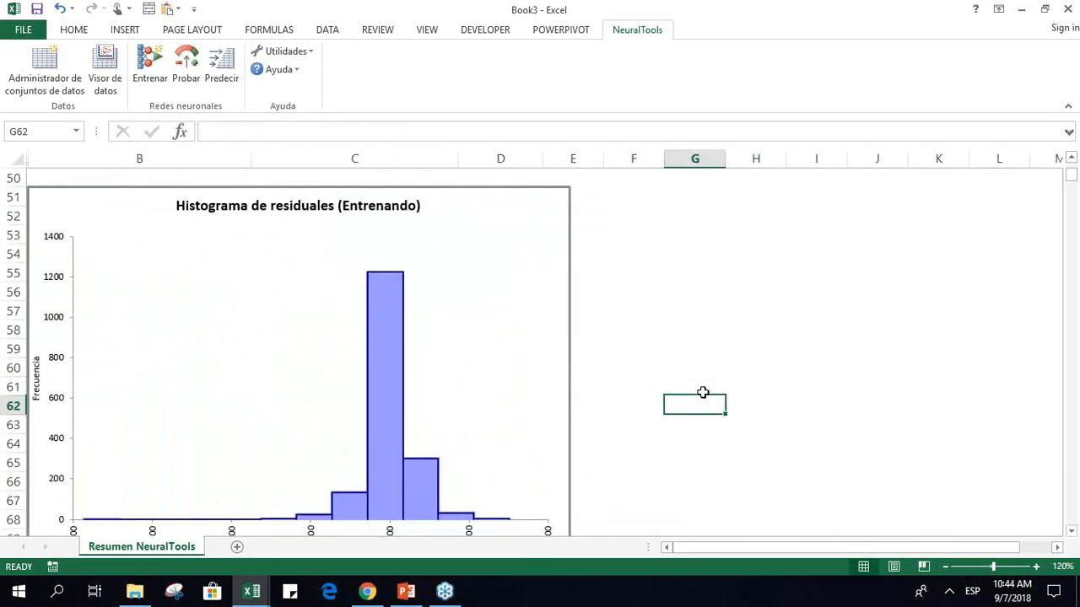
Examine the De predicción y Reales (Entrenando) scatter plot of predicted versus actual training values.
key(Down)
key(Down)
key(Down)
key(Down)
key(Down)
key(Down)
key(Down)
key(Down)
key(Down)
key(Down)
key(Down)
key(Down)
key(Down)
key(Down)
key(Down)
key(Down)
key(Down)
key(Down)
key(Down)
key(Down)
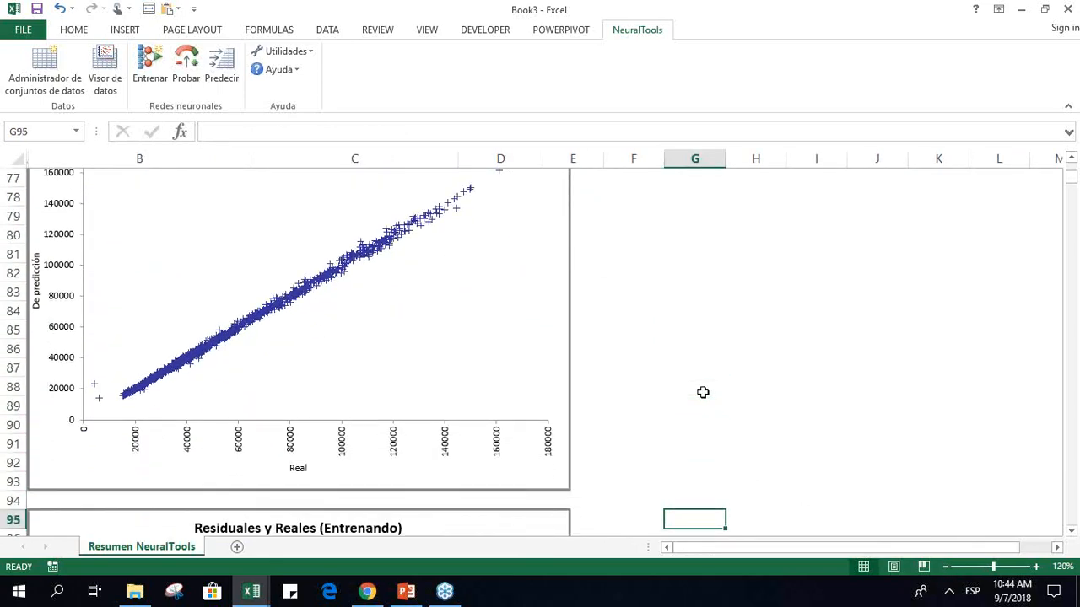
key(Up)
key(Up)
key(Up)
key(Up)
key(Up)
key(Up)
key(Up)
key(Up)
key(Up)
key(Up)
key(Up)
key(Up)
key(Up)
key(Up)
key(Up)
key(Up)
key(Up)
key(Up)
key(Up)
key(Up)
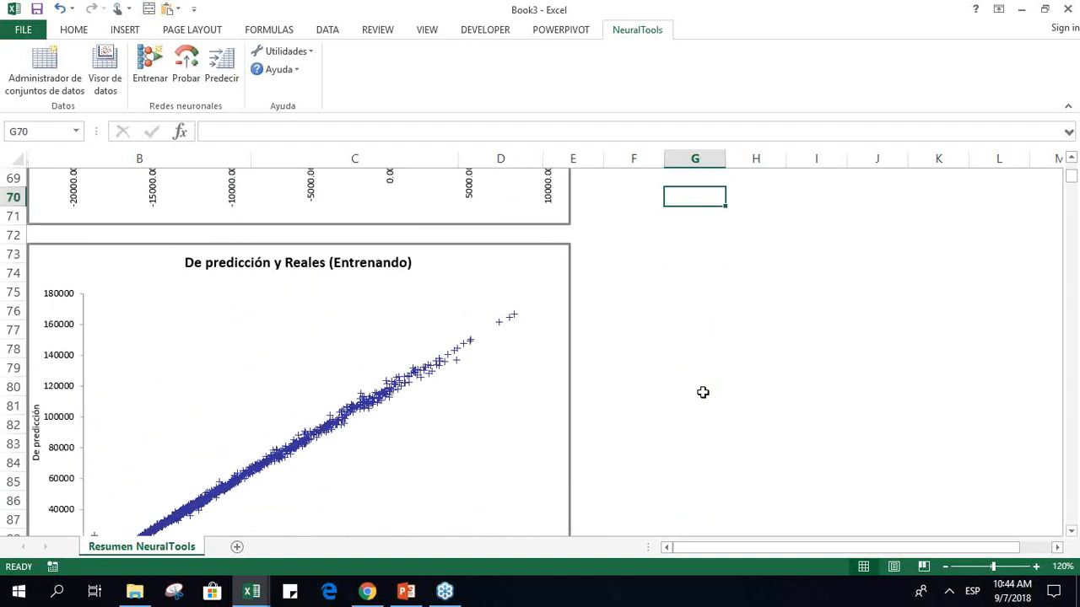
Examine the Residuales y Reales (Entrenando) scatter plot of training residuals against actual values.
key(Down)
key(Down)
key(Down)
key(Down)
key(Down)
key(Down)
key(Down)
key(Down)
key(Down)
key(Down)
key(Down)
key(Down)
key(Down)
key(Down)
key(Down)
key(Down)
key(Down)
key(Down)
key(Down)
key(Down)
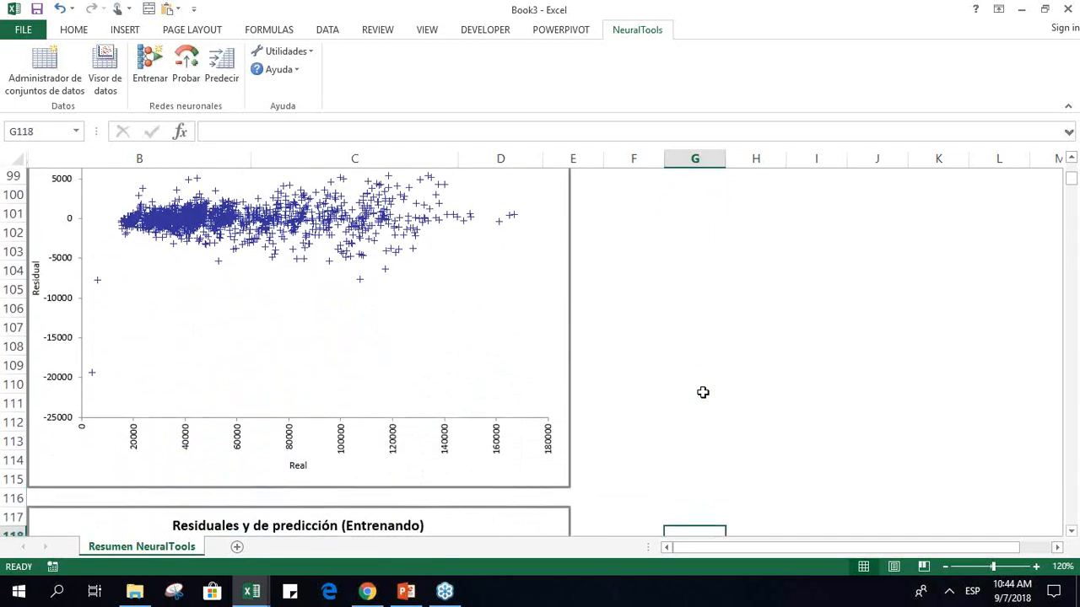
Examine the De predicción y Reales (Probando) scatter plot of predicted versus actual test values.
key(Down)
key(Down)
key(Down)
key(Down)
key(Down)
key(Down)
key(Down)
key(Down)
key(Down)
key(Down)
key(Down)
key(Down)
key(Down)
key(Down)
key(Down)
key(Down)
key(Down)
key(Down)
key(Down)
key(Down)
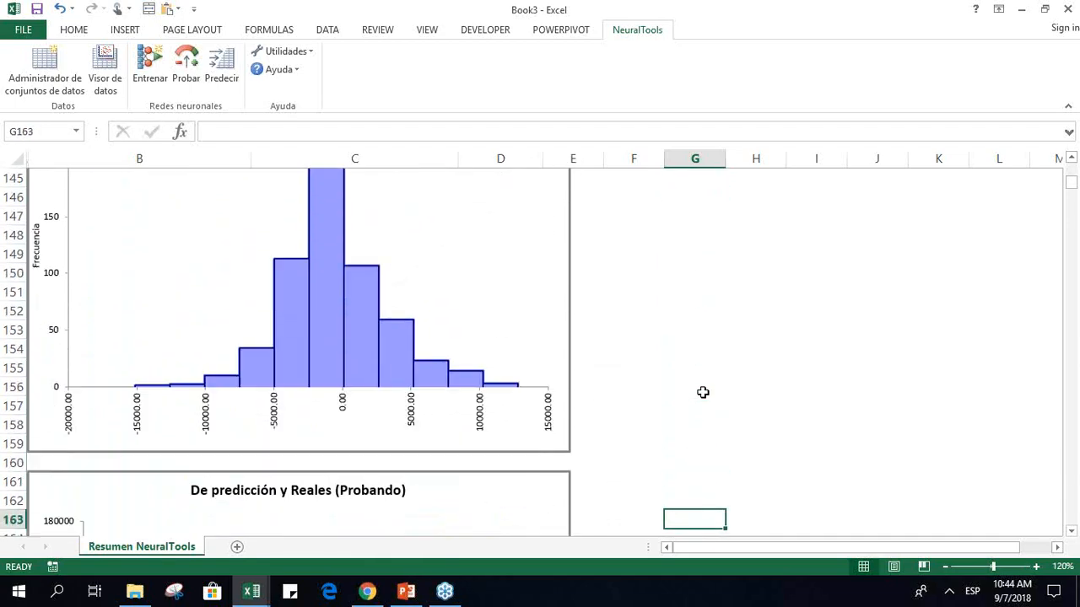
key(Down)
key(Down)
key(Down)
key(Down)
key(Down)
key(Down)
key(Down)
key(Down)
key(Down)
key(Down)
key(Down)
key(Down)
key(Down)
key(Down)
key(Down)
key(Down)
key(Left)
key(Left)
key(Left)
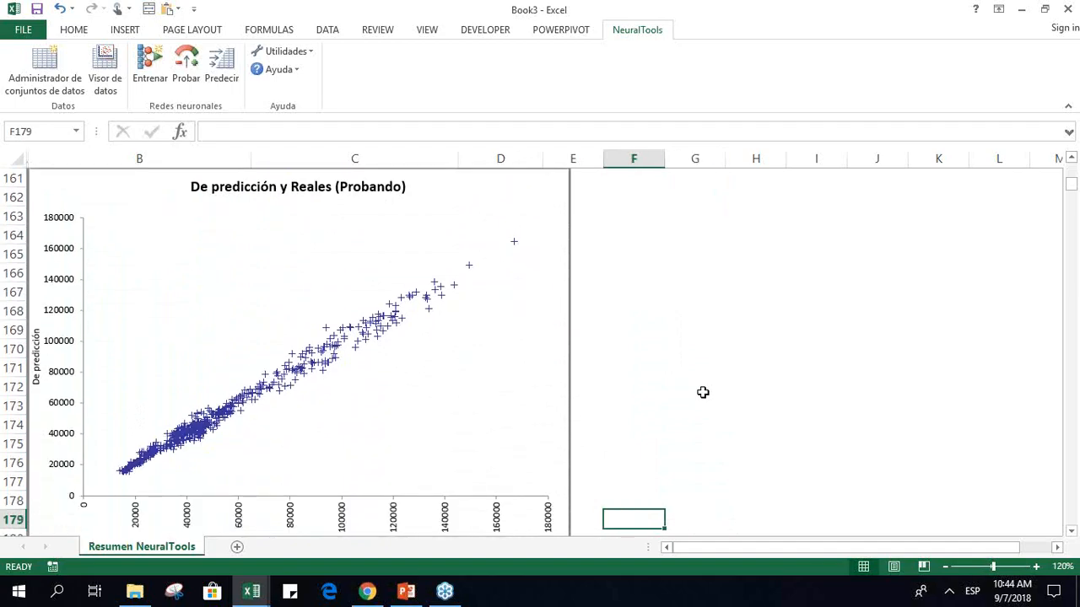
key(Up)
key(Up)
key(Up)
key(Up)
key(Up)
key(Up)
key(Up)
key(Down)
key(Down)
key(Down)
key(Down)
key(Down)
key(Down)
key(Down)
key(Down)
key(Down)
key(Down)
key(Down)
key(Down)
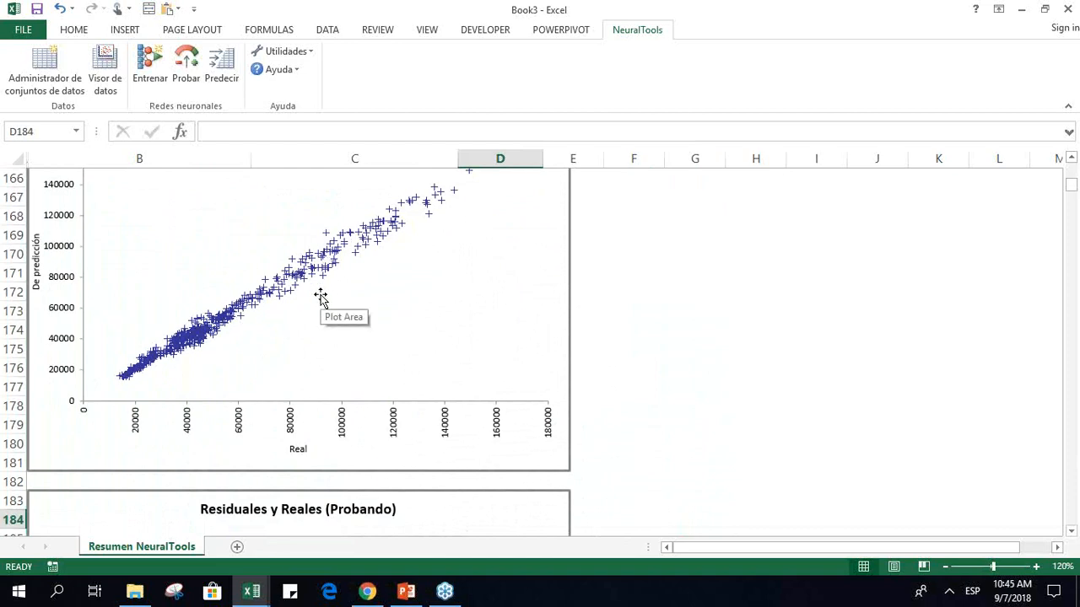
click(609, 323)
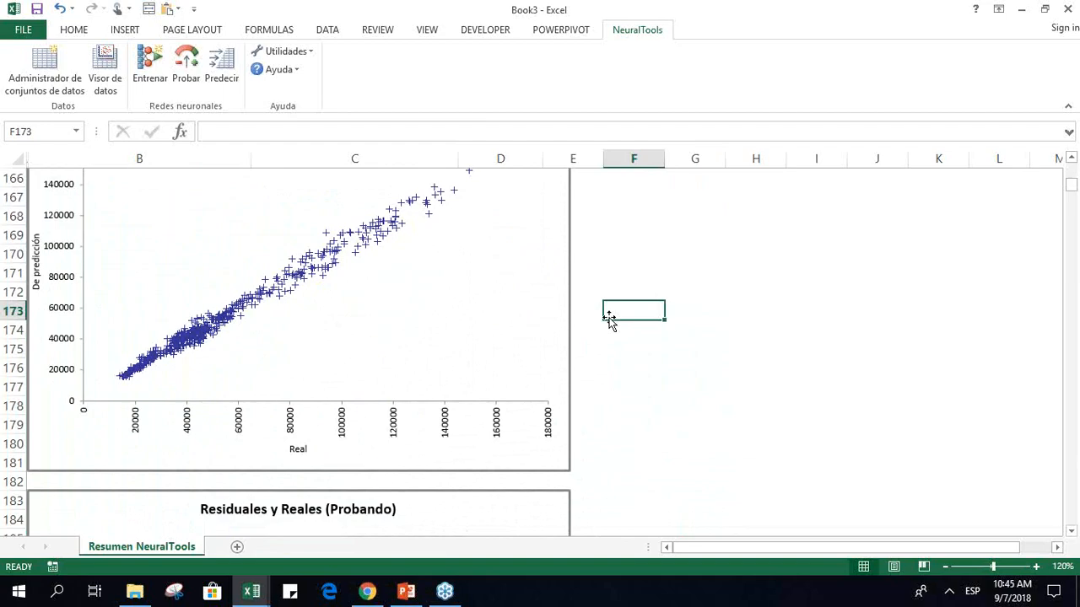
Examine the Impactos relativos de variable bar chart, which follows the test residual plots in the report.
key(Down)
key(Down)
key(Down)
key(Down)
key(Down)
key(Down)
key(Down)
key(Down)
key(Down)
key(Down)
key(Down)
key(Down)
key(Down)
key(Down)
key(Down)
key(Down)
key(Down)
key(Down)
key(Down)
key(Down)
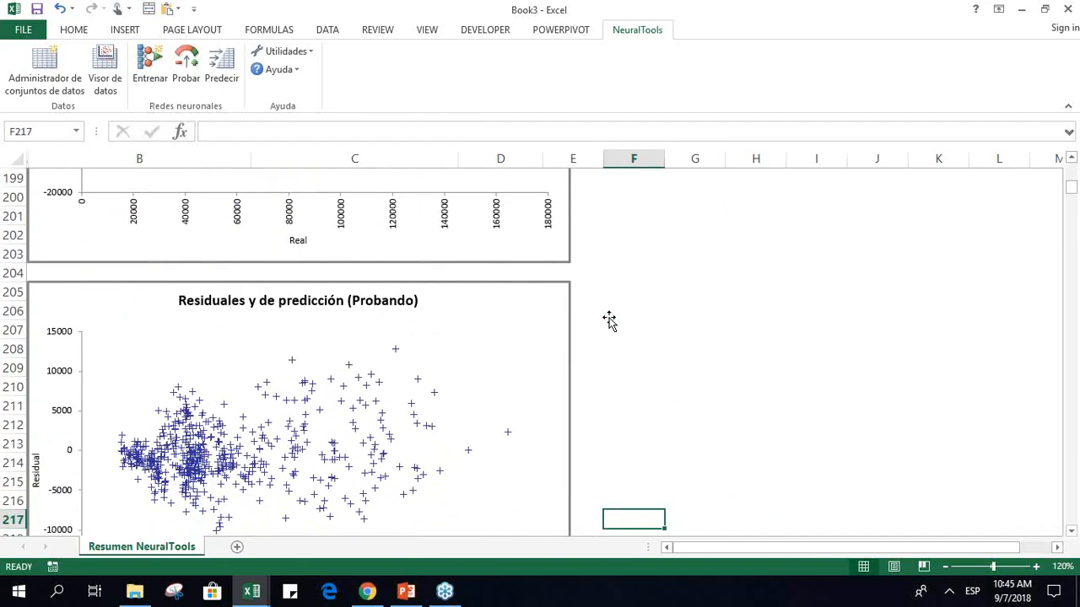
key(Down)
key(Down)
key(Down)
key(Down)
key(Down)
key(Down)
key(Down)
key(Down)
key(Down)
key(Down)
key(Down)
key(Down)
key(Down)
key(Down)
key(Down)
key(Down)
key(Down)
key(Down)
key(Down)
key(Down)
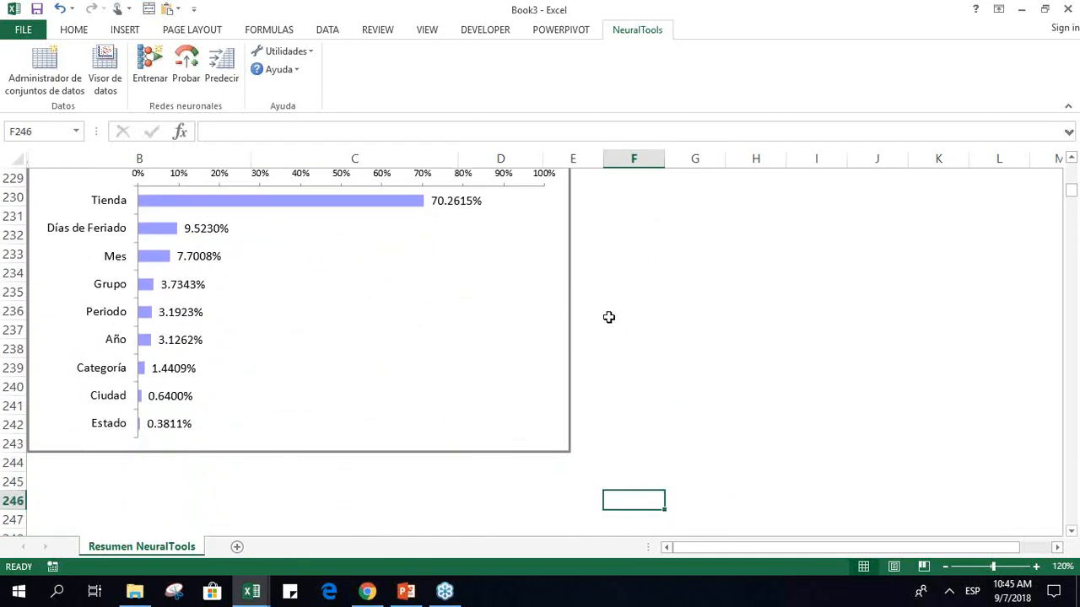
key(Up)
key(Up)
key(Up)
key(Up)
key(Up)
key(Up)
key(Up)
key(Up)
key(Up)
key(Up)
key(Up)
key(Up)
key(Up)
key(Up)
key(Up)
key(Up)
key(Up)
key(Up)
key(Up)
key(Up)
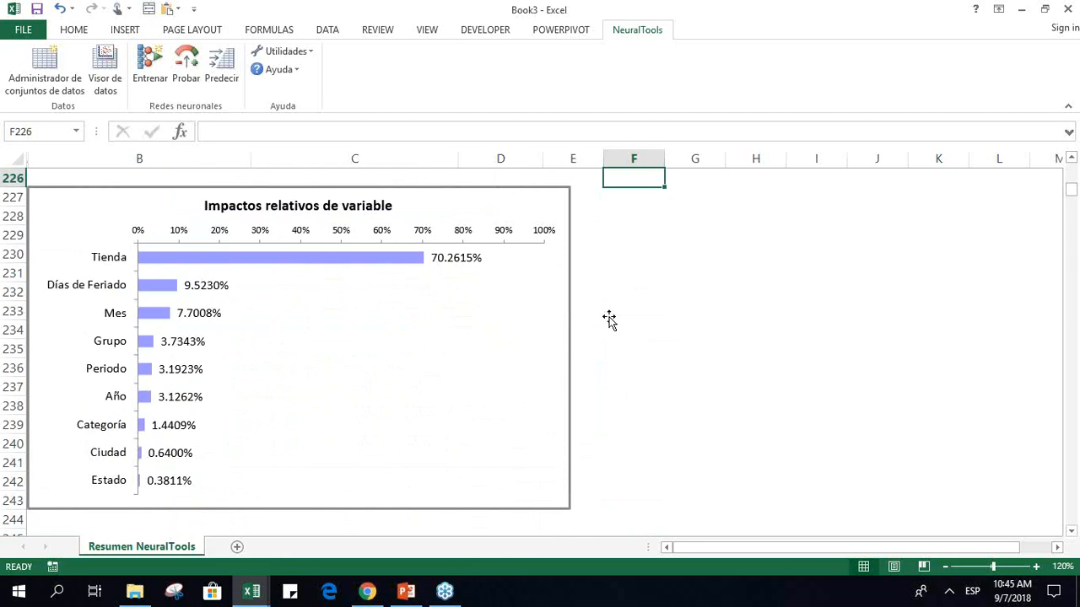
mouse_move(343, 263)
Return to the report's Resumen table and select the network's Configuración value in cell C10.
scroll(652, 270, up, 10)
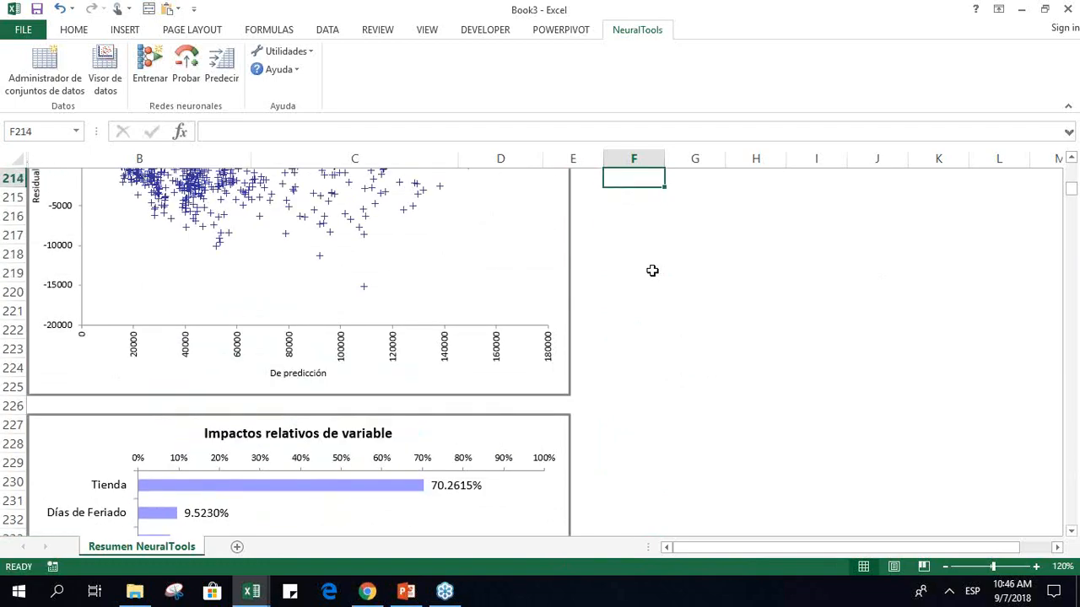
scroll(652, 270, up, 20)
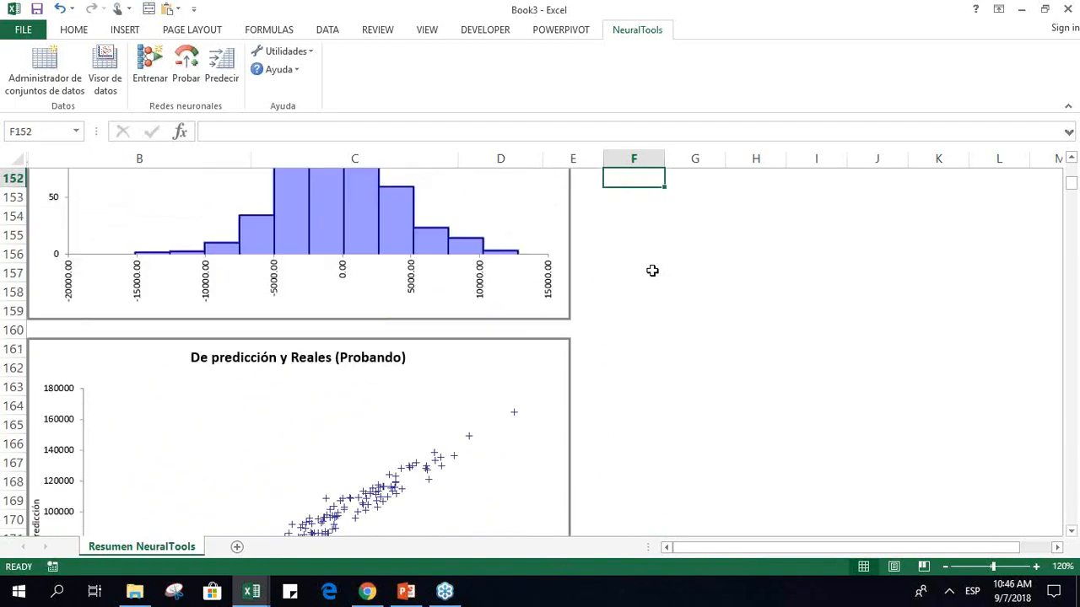
scroll(652, 270, up, 20)
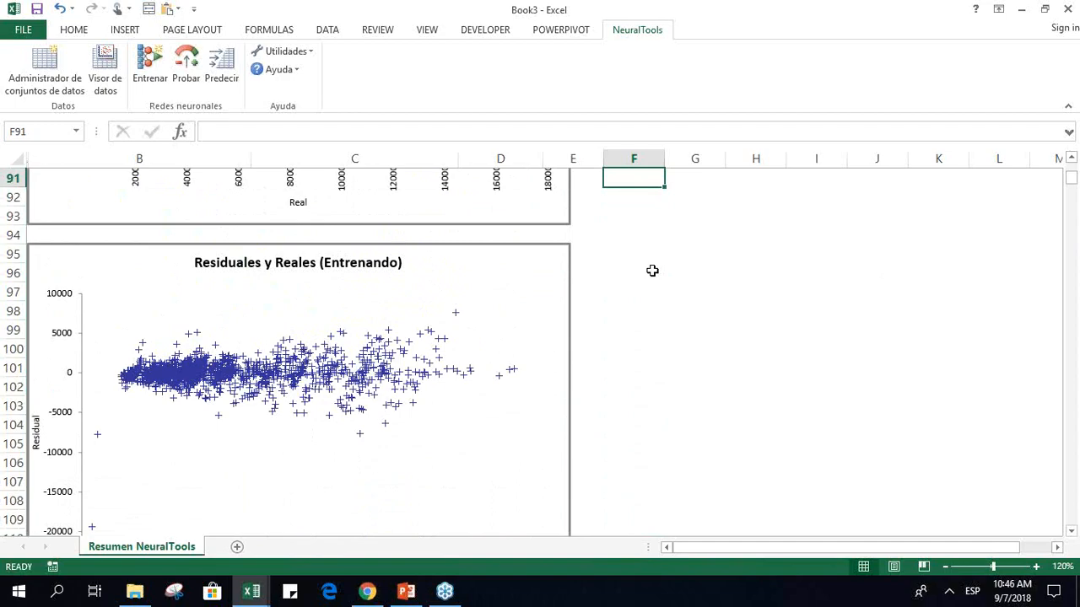
scroll(653, 270, up, 20)
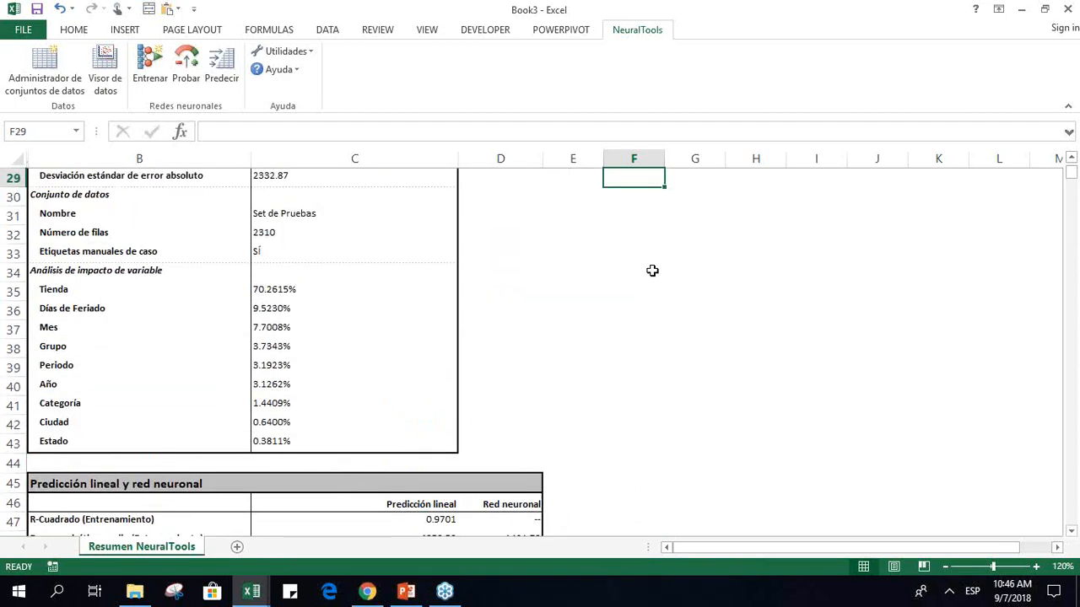
key(Up)
key(Up)
key(Up)
key(Up)
key(Up)
key(Up)
key(Up)
key(Up)
key(Up)
key(Up)
key(Up)
key(Up)
key(Left)
key(Left)
key(Down)
key(Down)
key(Down)
key(Down)
key(Down)
key(Down)
key(Down)
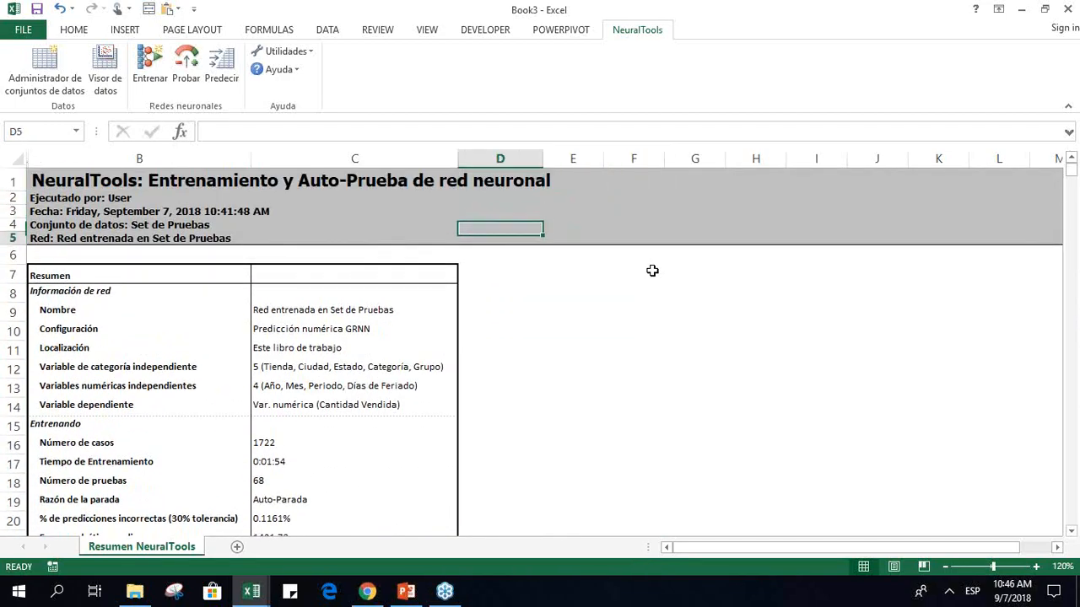
key(Left)
key(Down)
key(Down)
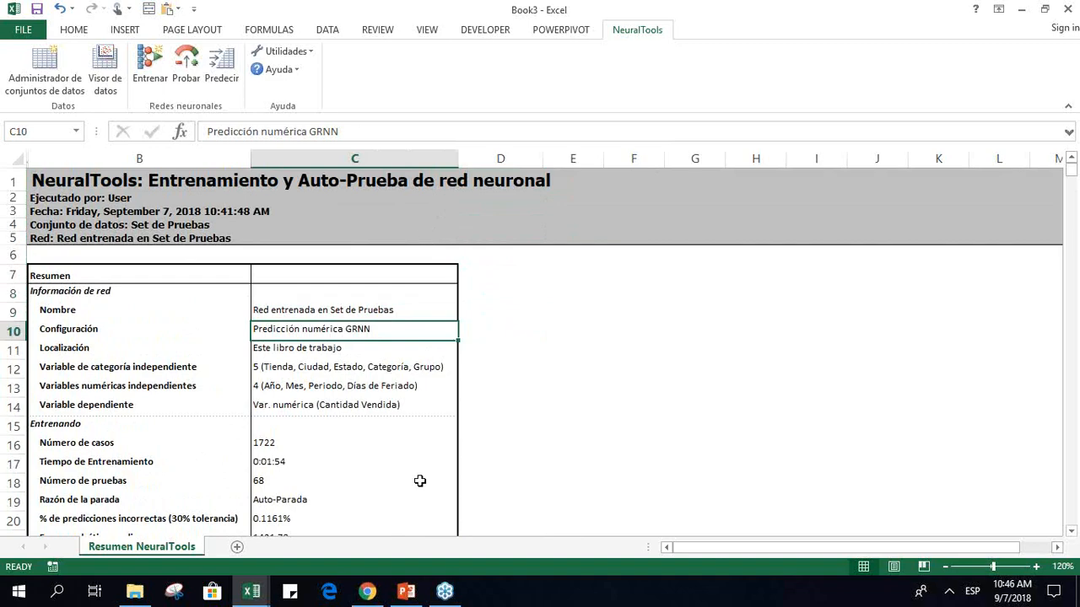
Switch to the Pronostico de Ventas con NeuralTools workbook and open its Pronóstico sheet.
mouse_move(253, 590)
right_click(307, 544)
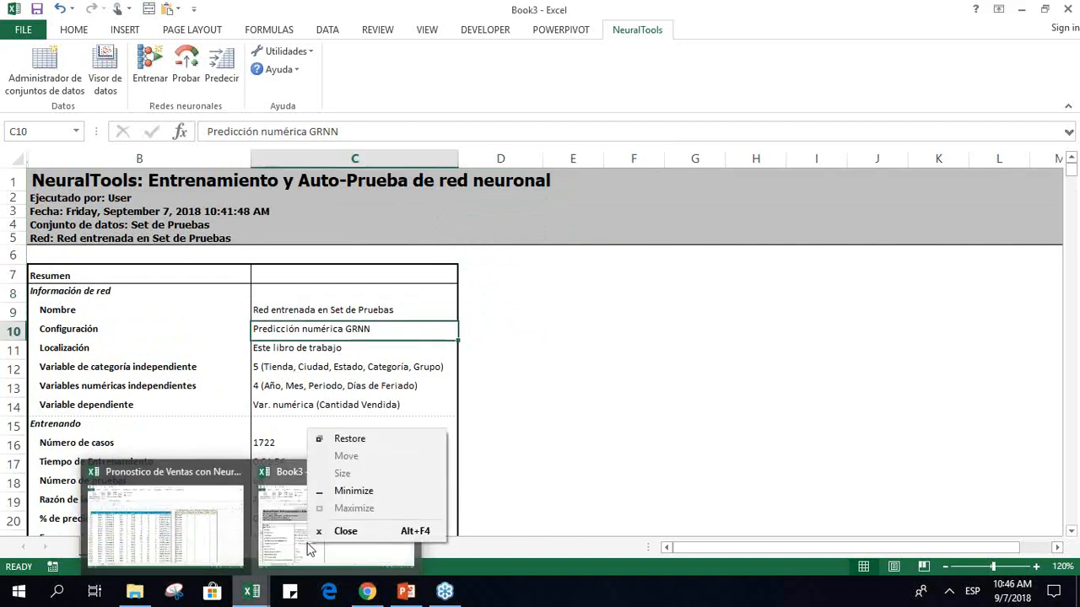
click(210, 536)
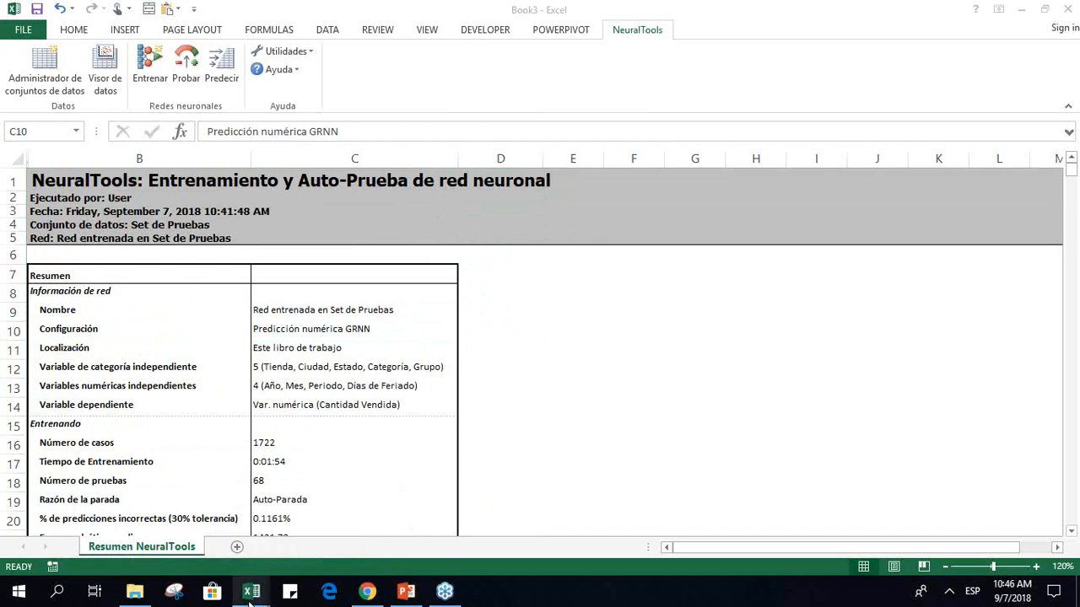
mouse_move(252, 591)
click(302, 544)
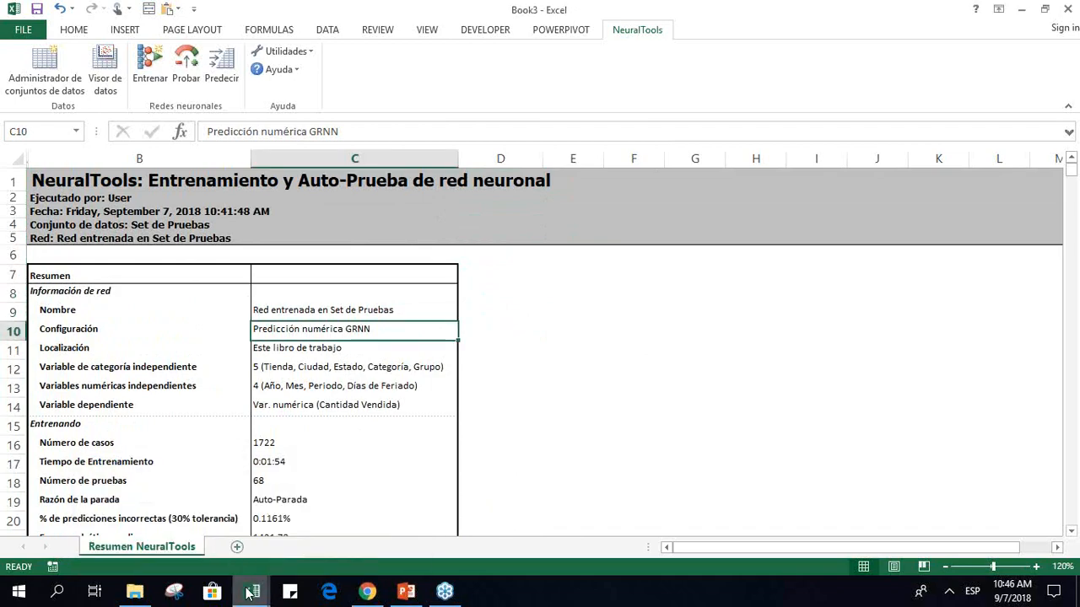
click(123, 544)
click(154, 548)
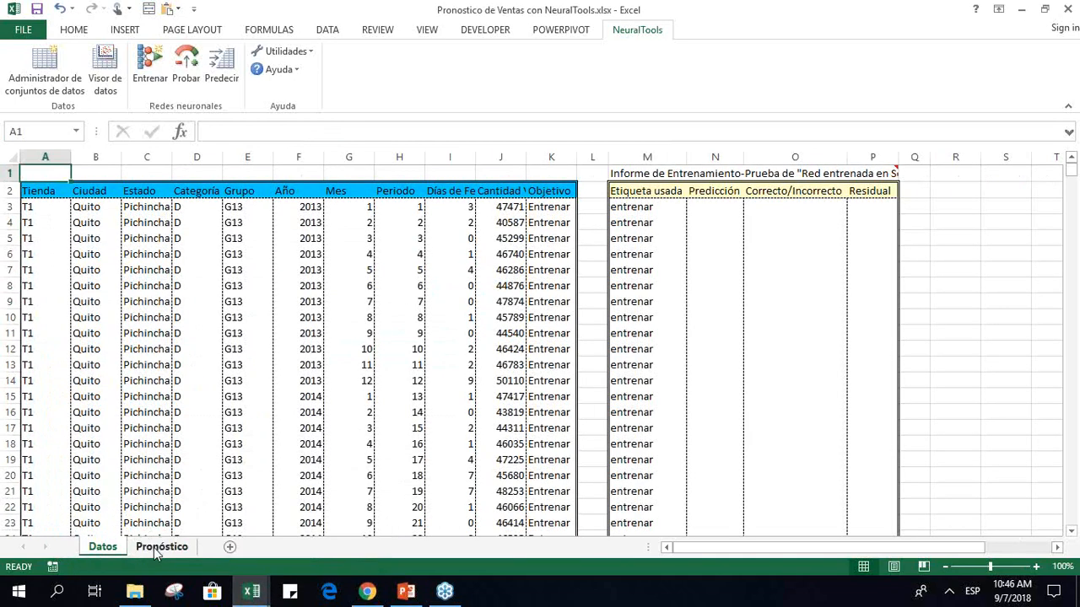
Try to start a NeuralTools prediction from cell A1 of the Pronóstico sheet.
key(Up)
key(Up)
key(Up)
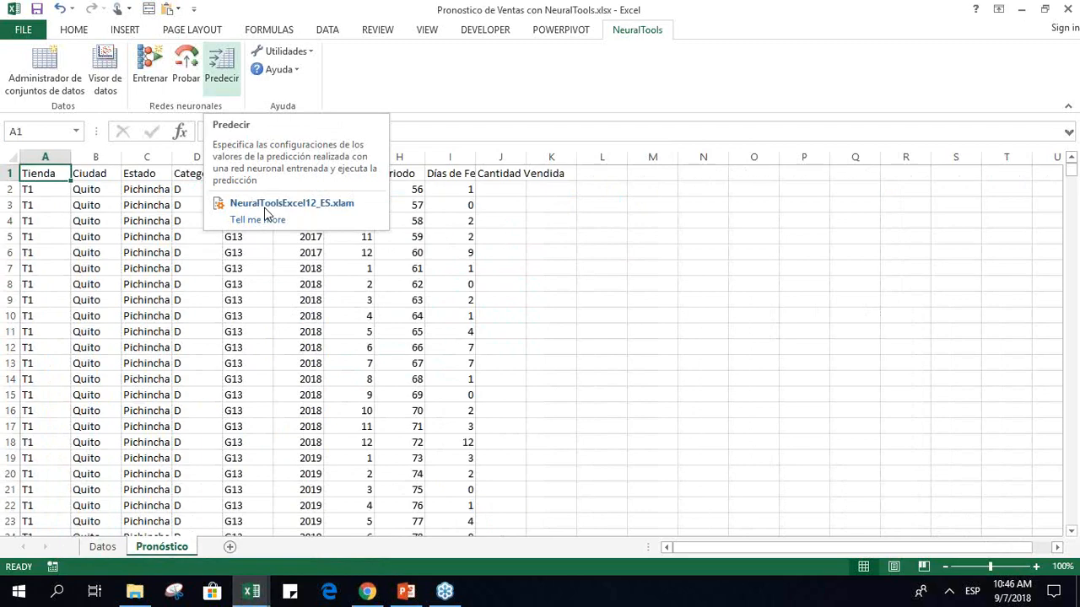
click(222, 70)
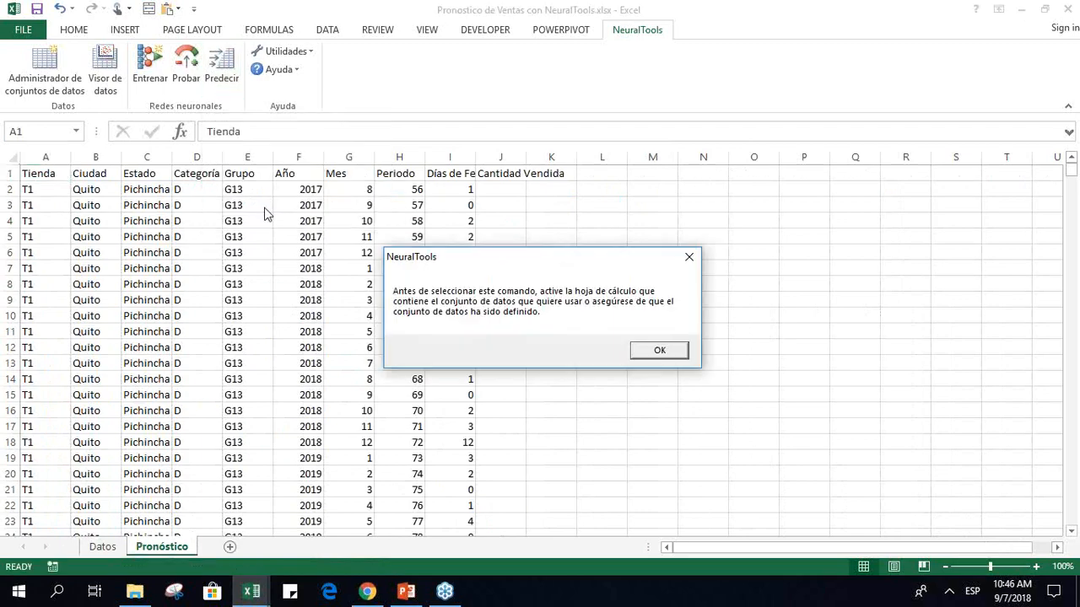
click(688, 256)
Add the range A1:J1723 as a new NeuralTools data set and review its variable types.
click(48, 82)
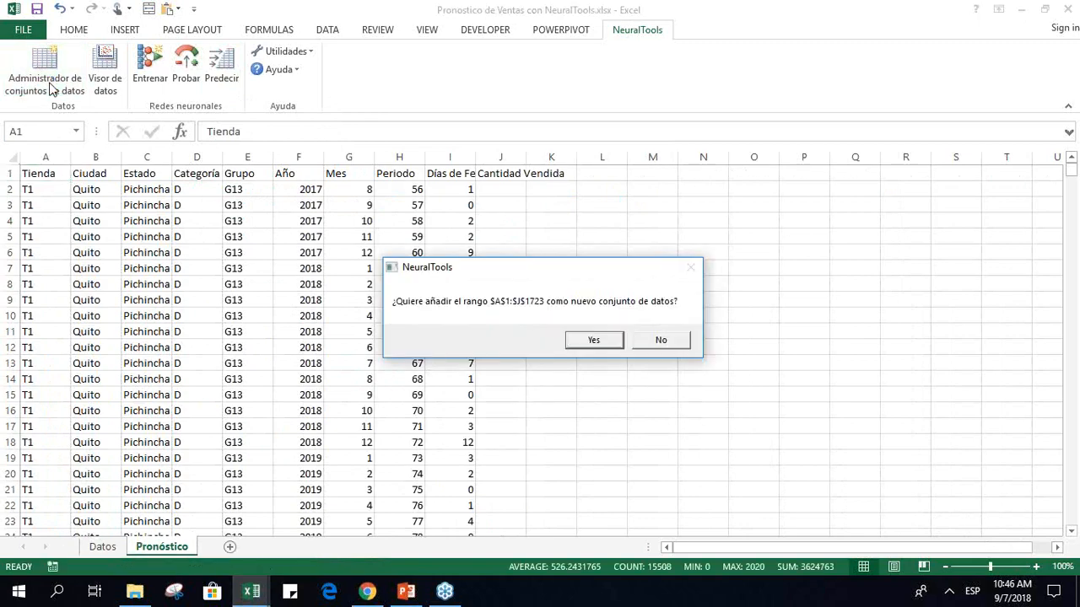
click(575, 343)
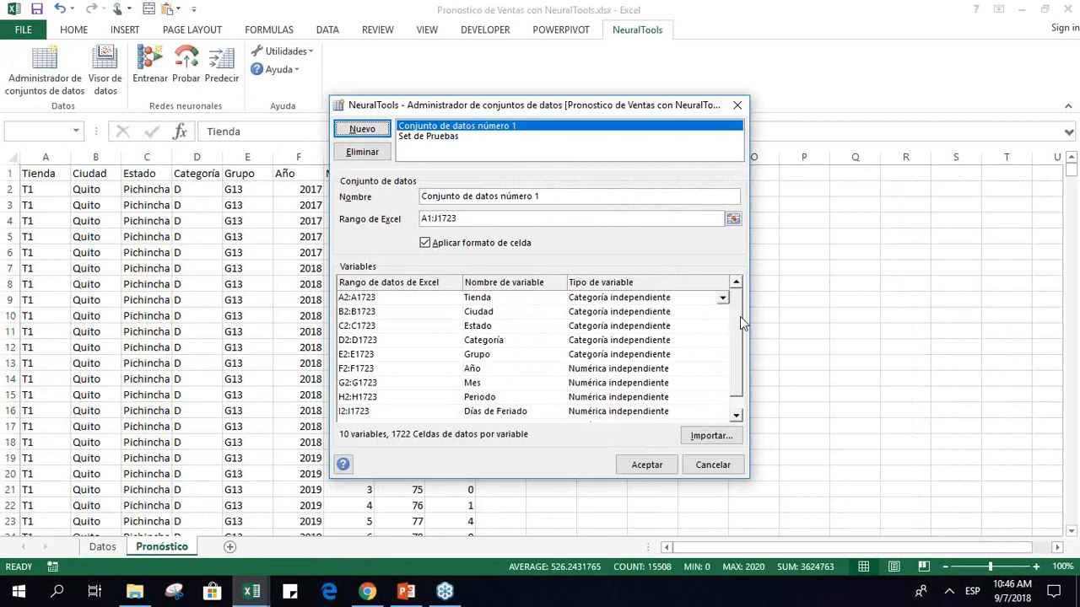
scroll(739, 342, down, 1)
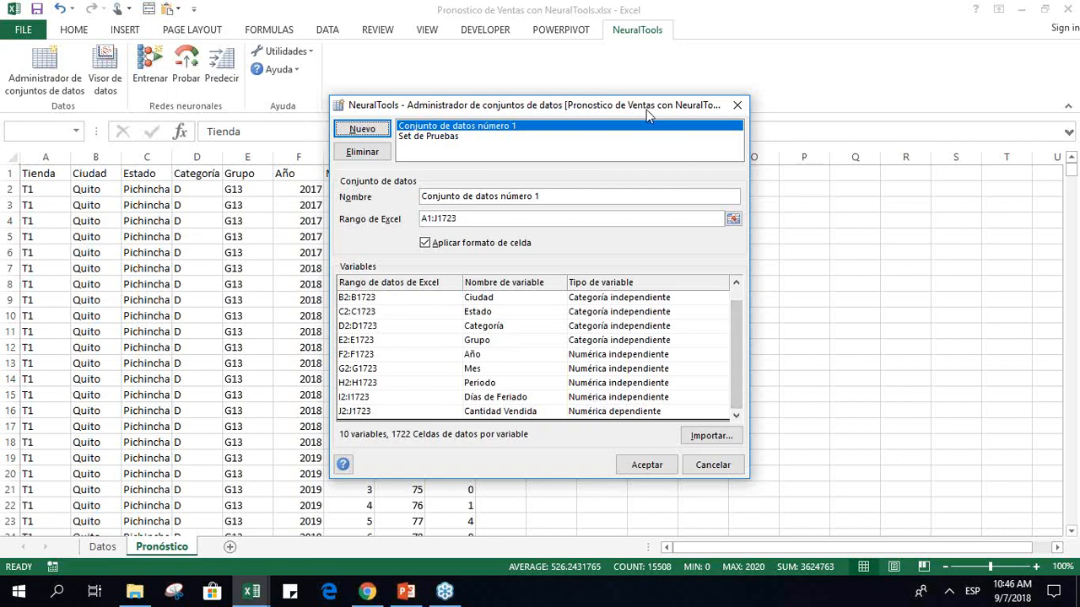
drag(646, 109, 843, 106)
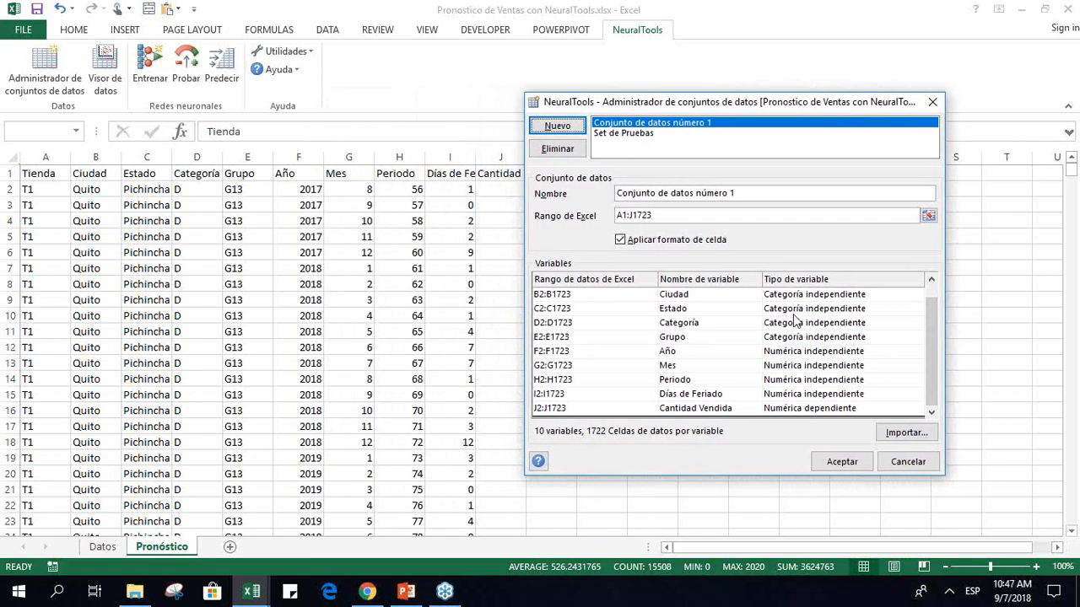
scroll(930, 341, up, 1)
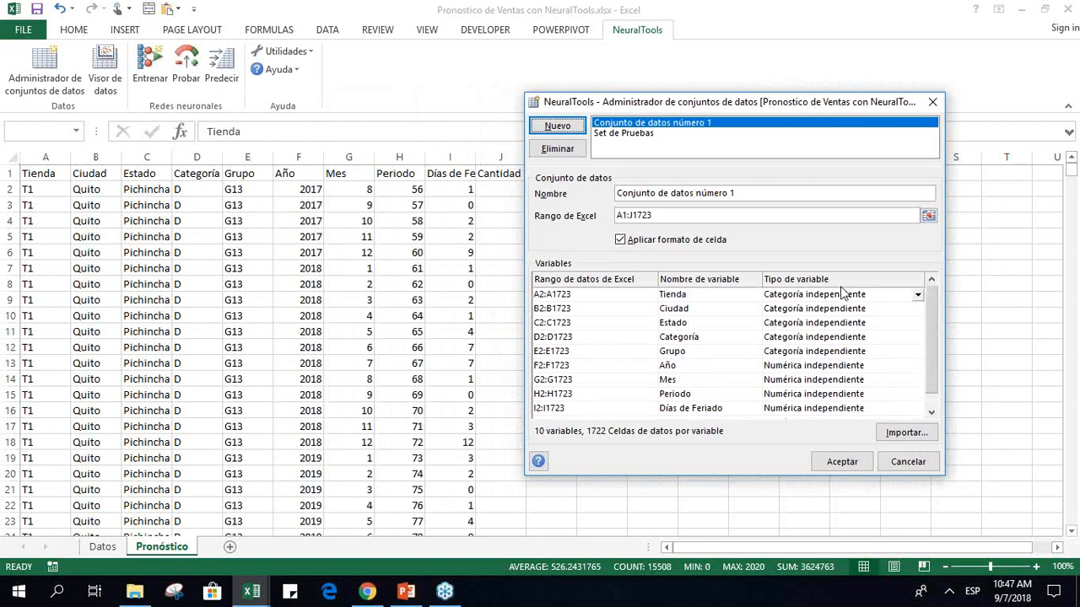
scroll(935, 343, down, 1)
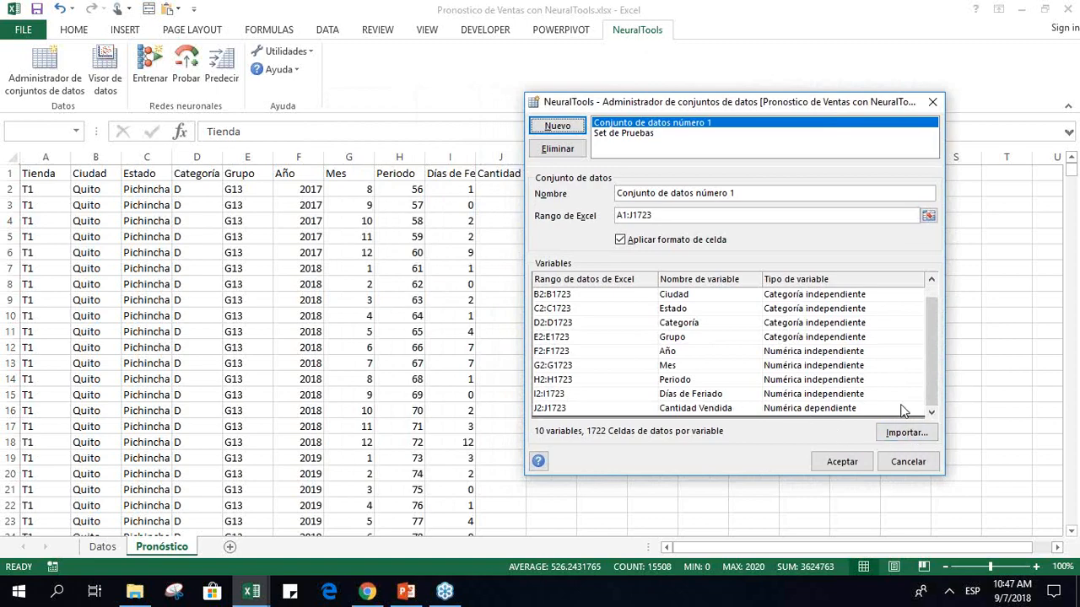
Name the new data set Set de Pronostico.
drag(742, 195, 504, 179)
text(S)
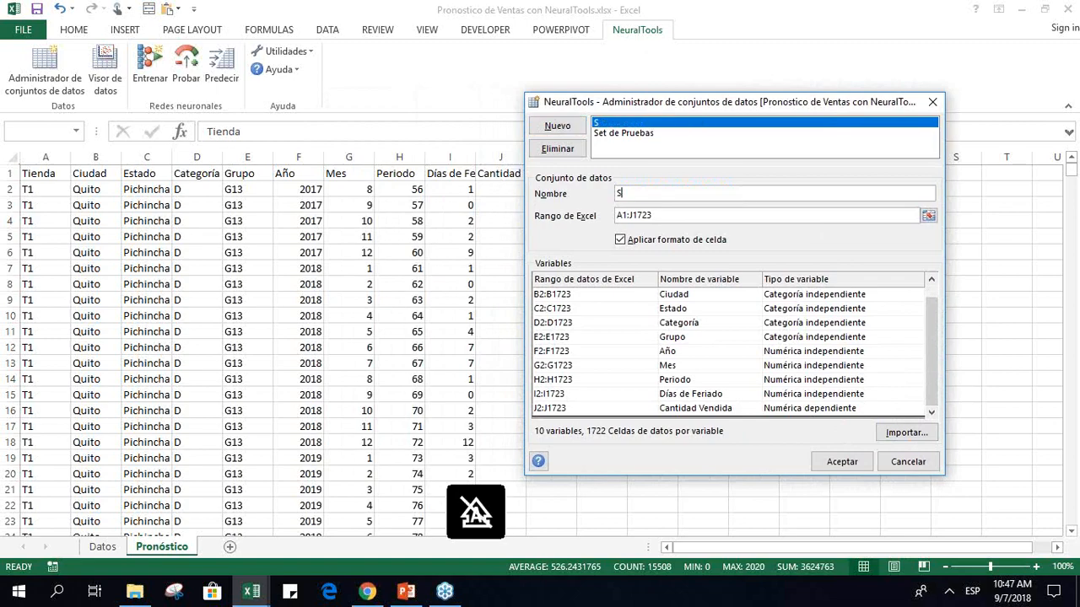
text(et de Pronosti)
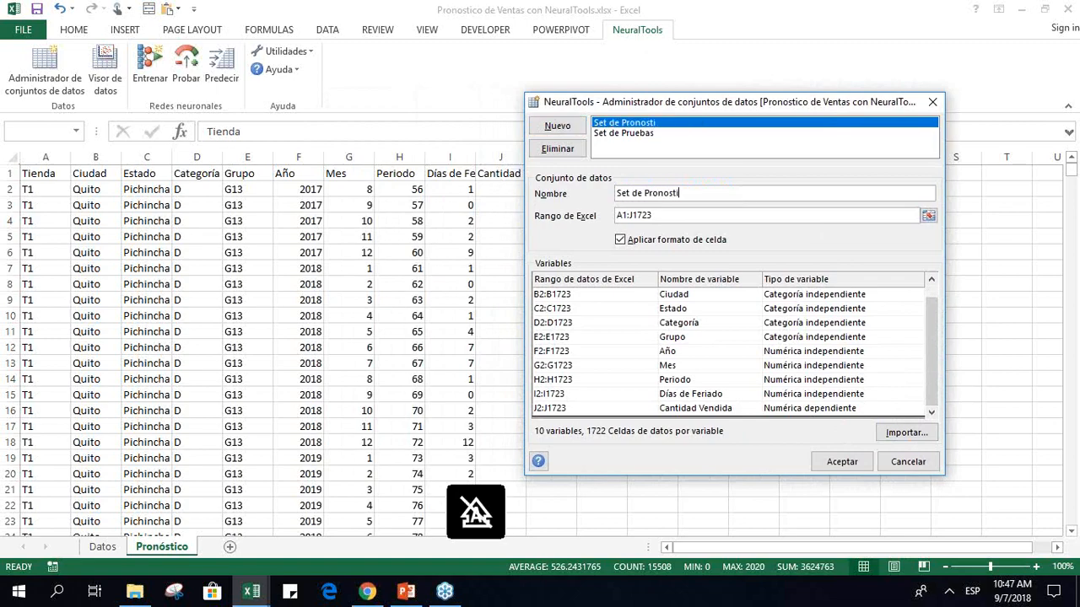
text(co)
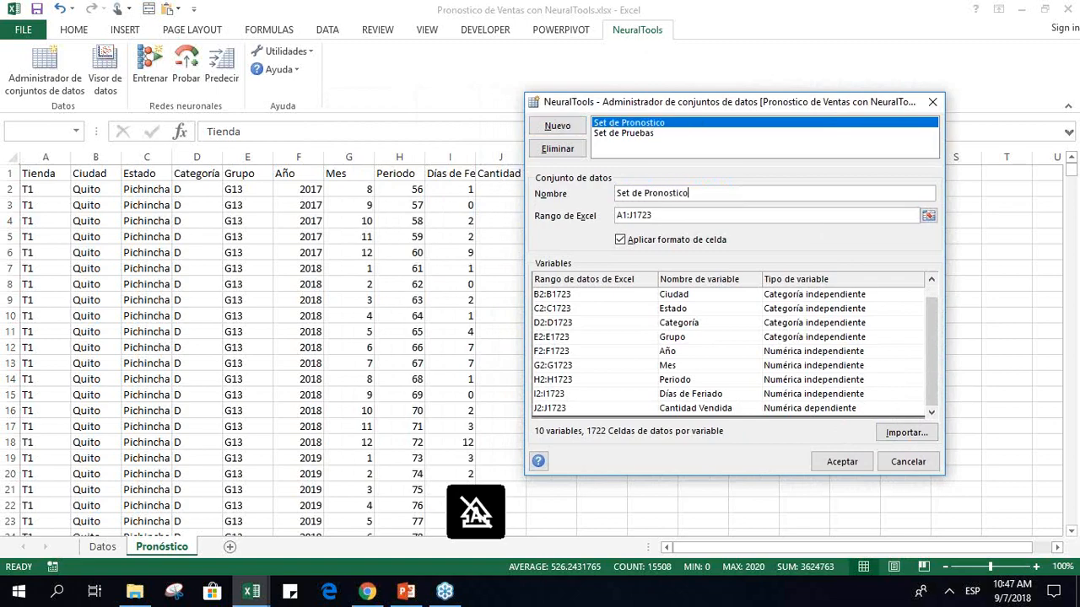
Import the variable types from Set de Pruebas in Pronostico de Ventas con NeuralTools.xlsx and accept the data set definition.
click(901, 436)
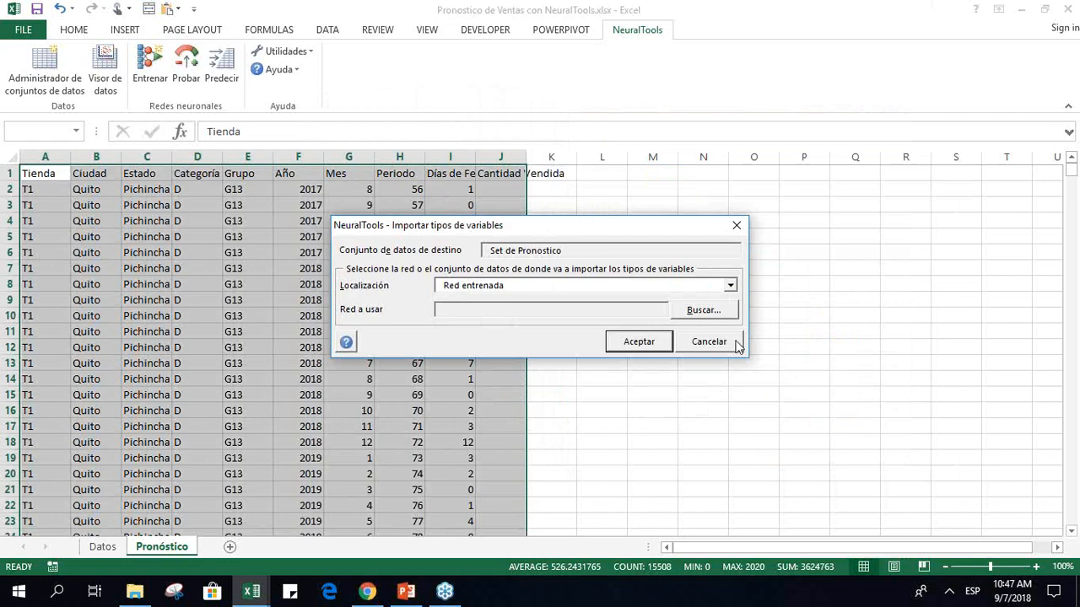
click(731, 286)
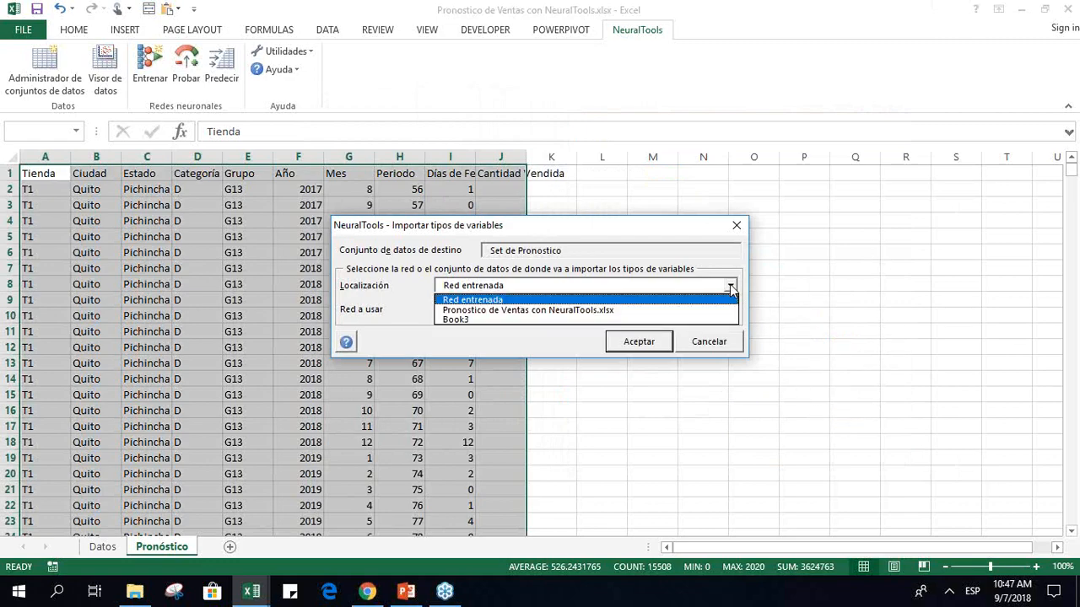
click(688, 311)
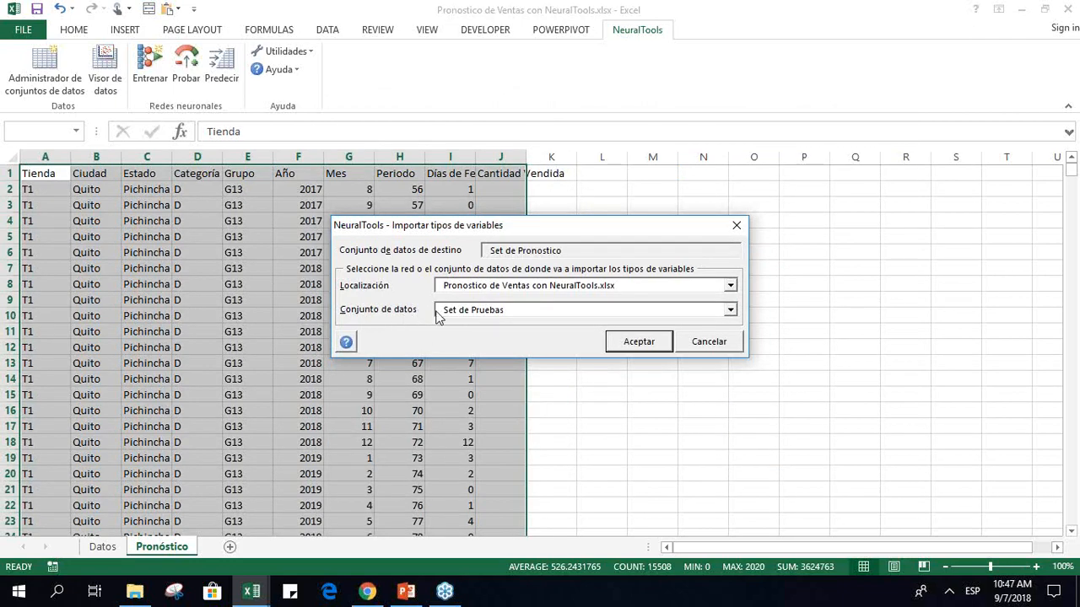
click(641, 343)
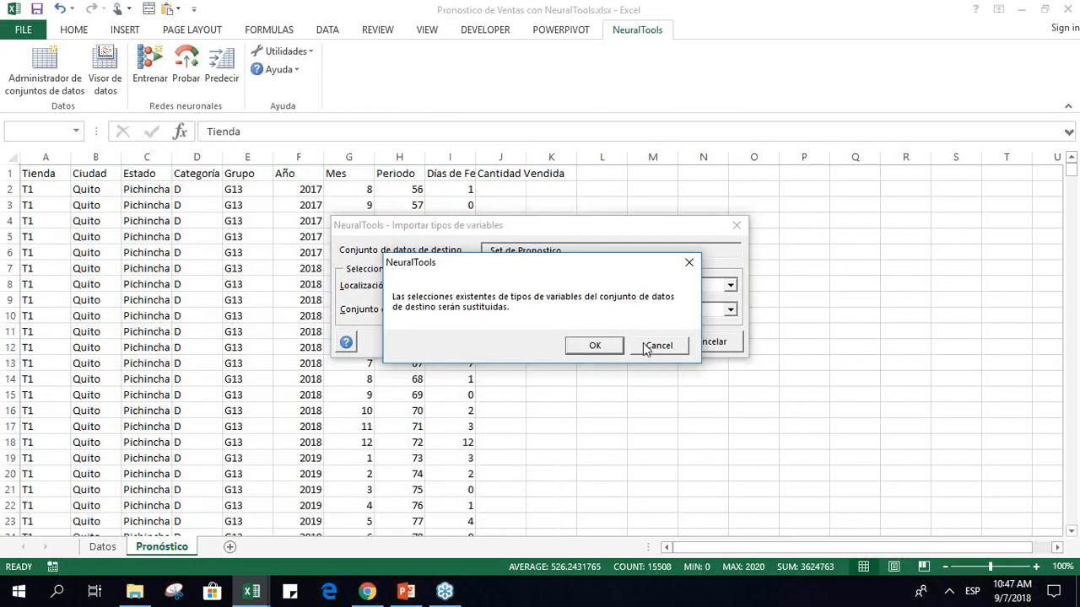
click(595, 346)
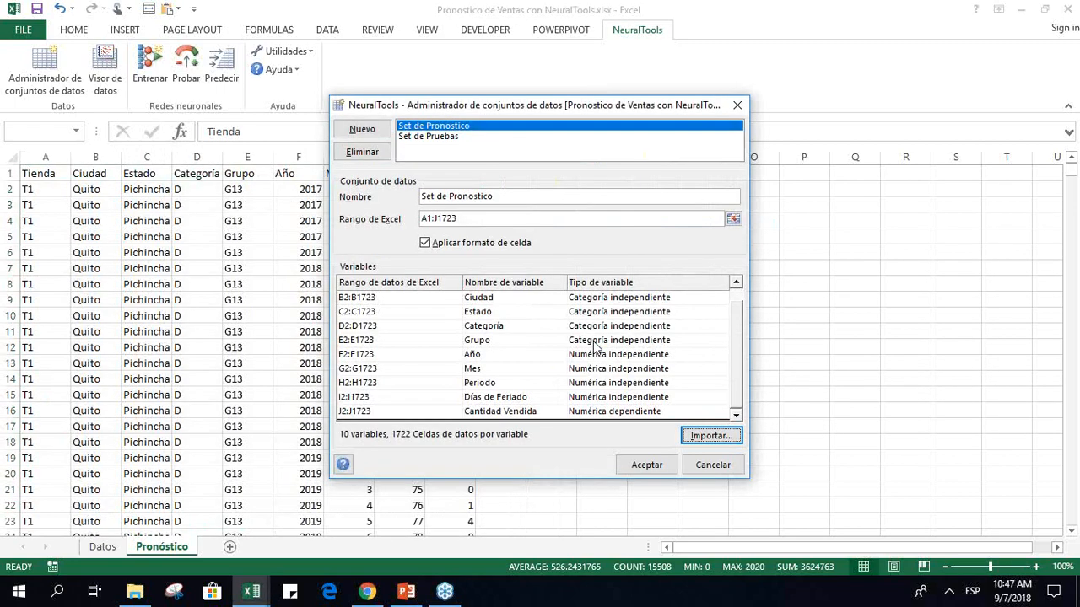
click(640, 463)
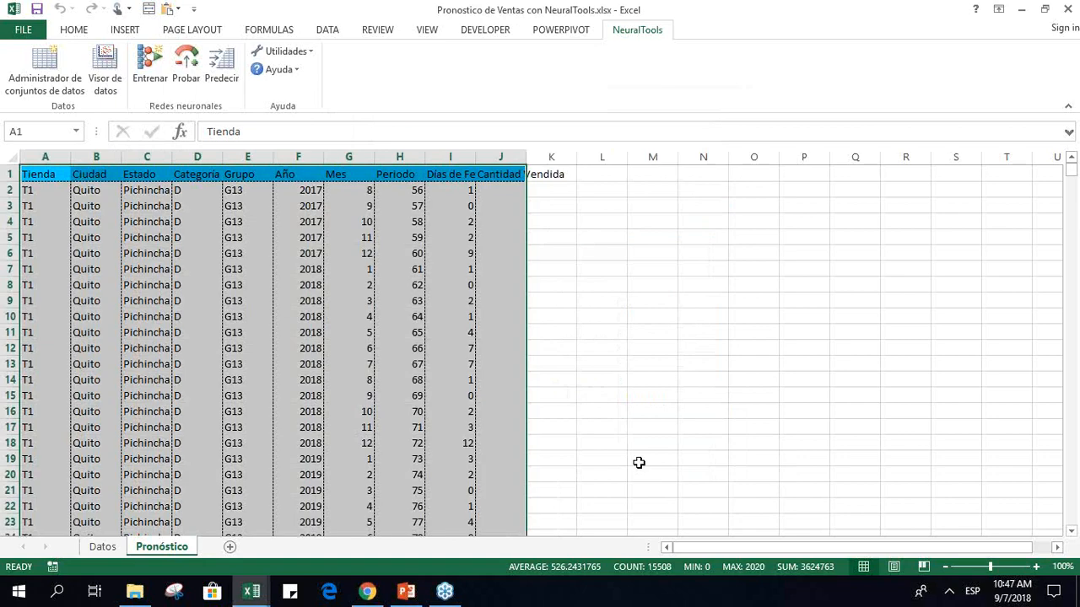
Predict the missing dependent values of Set de Pronostico with the trained network, placing the predicted values in the data set.
click(218, 226)
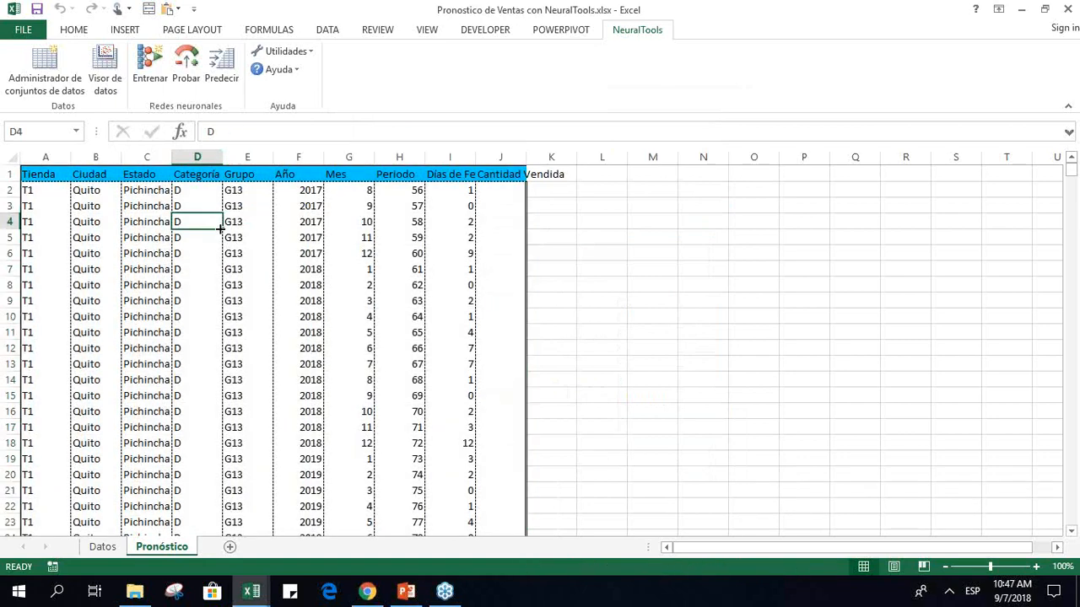
key(Left)
key(Up)
key(Left)
key(Up)
key(Up)
key(Left)
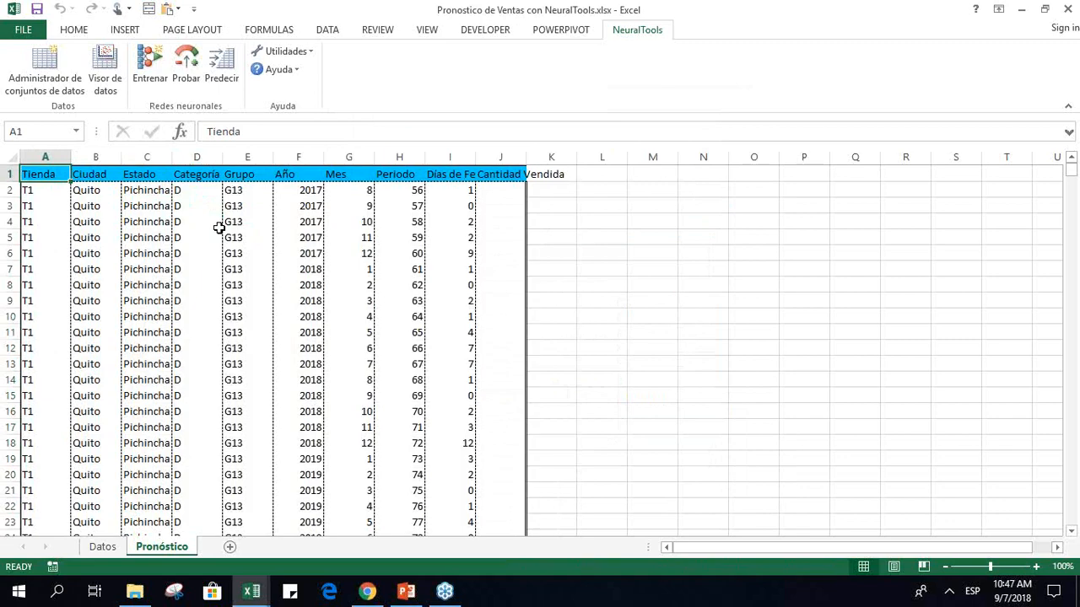
click(229, 82)
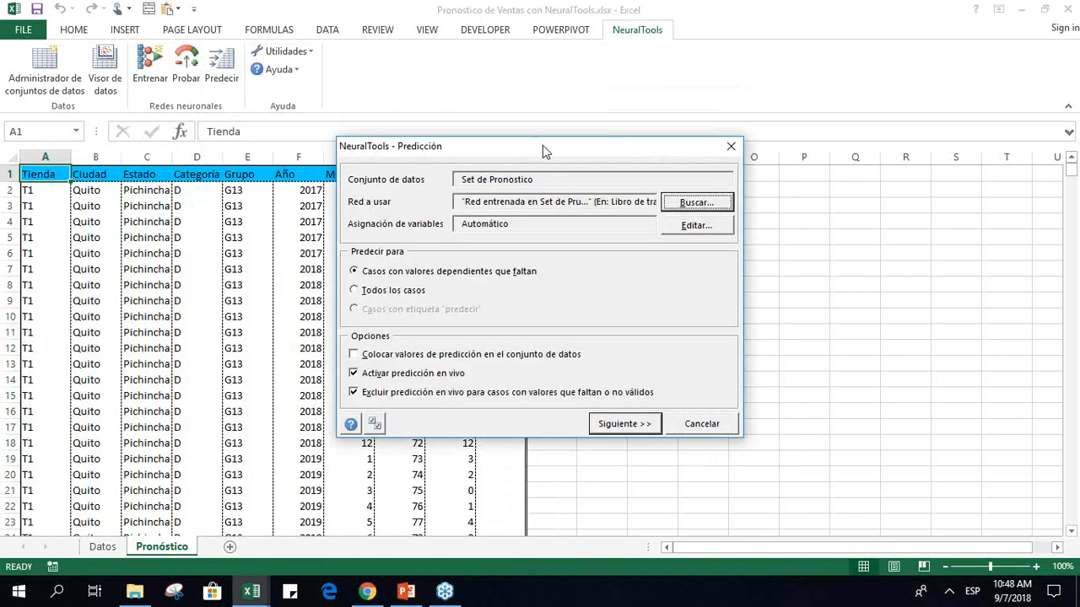
drag(539, 151, 751, 184)
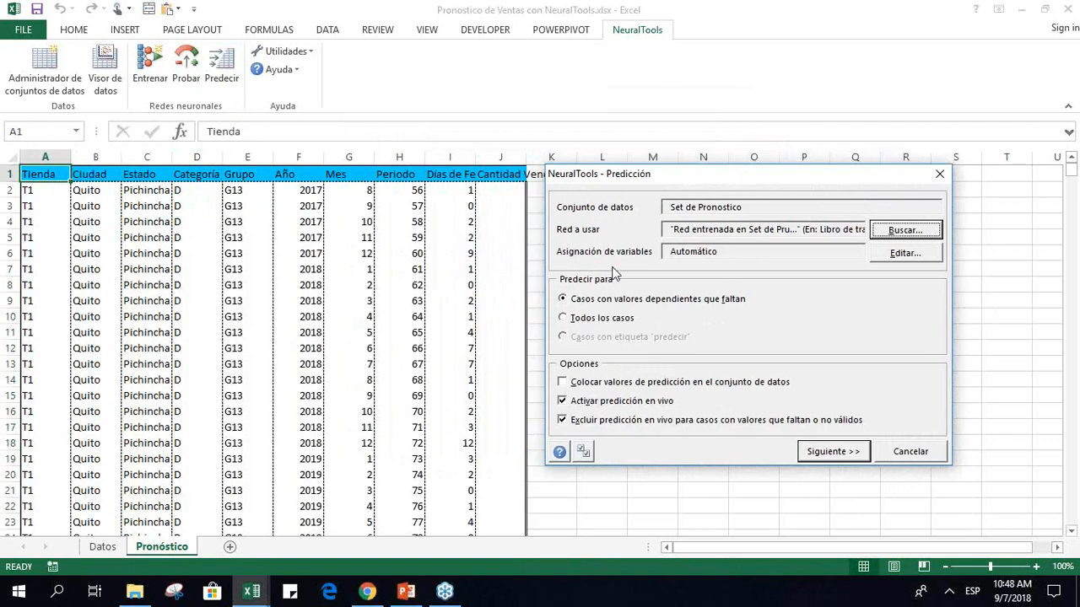
click(563, 384)
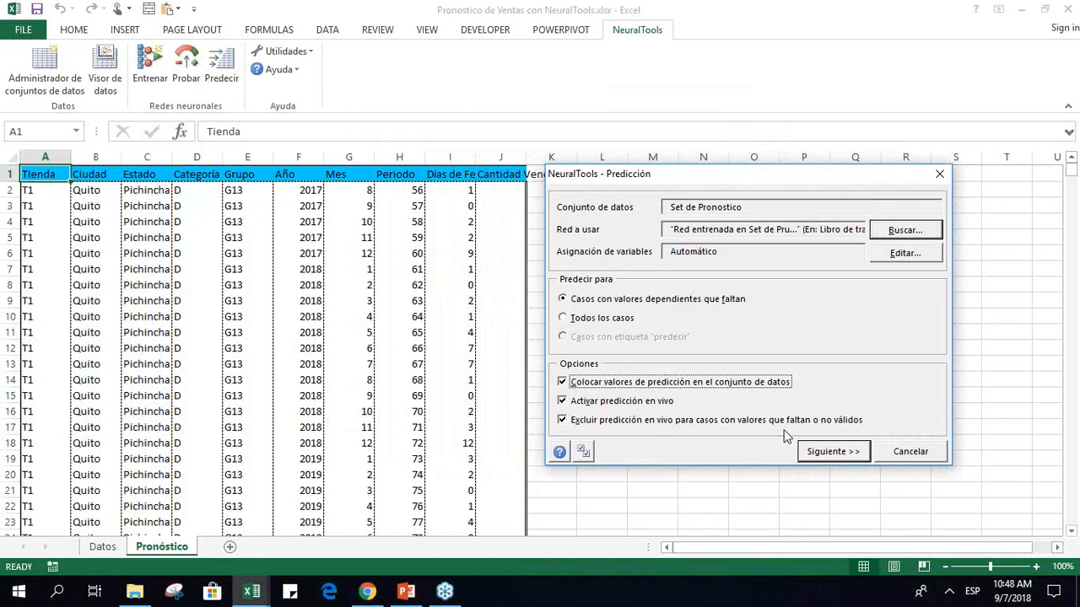
click(832, 454)
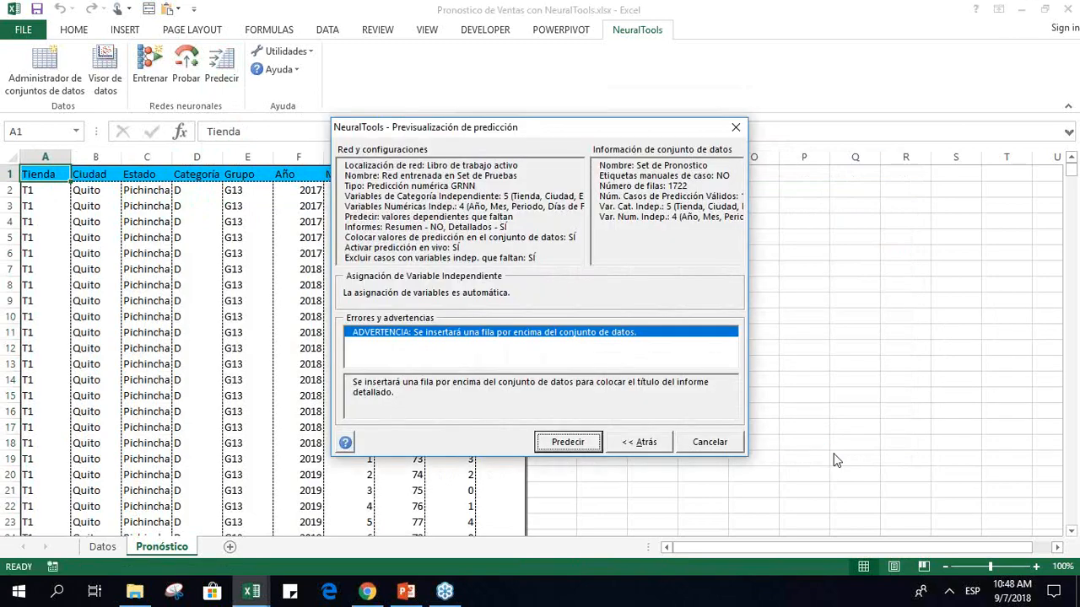
click(588, 445)
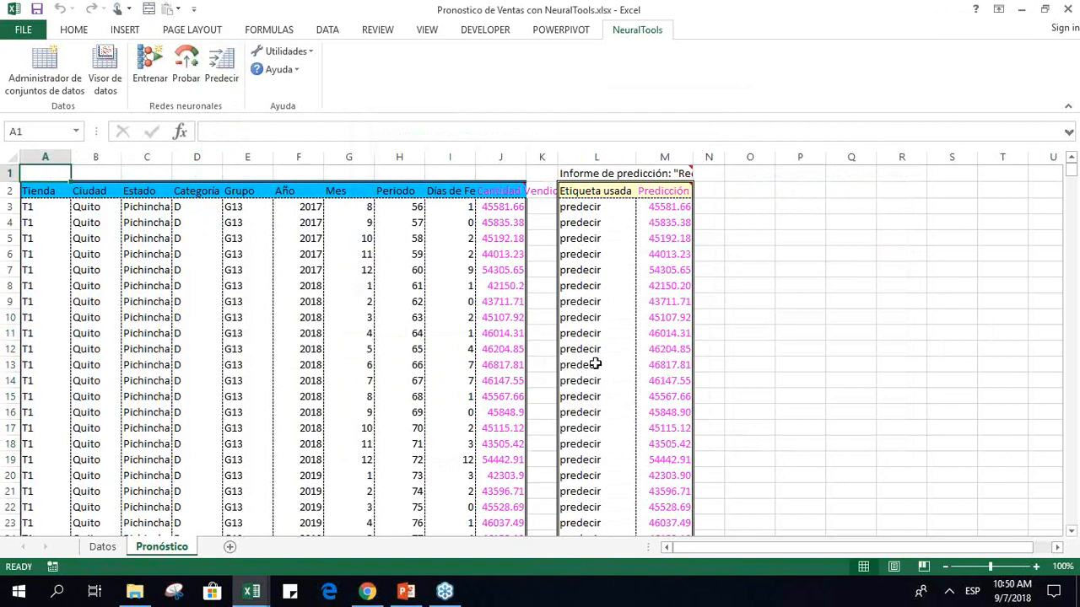
Inspect the prediction formula and its cell references in J3 of the Cantidad Vendida column.
click(511, 217)
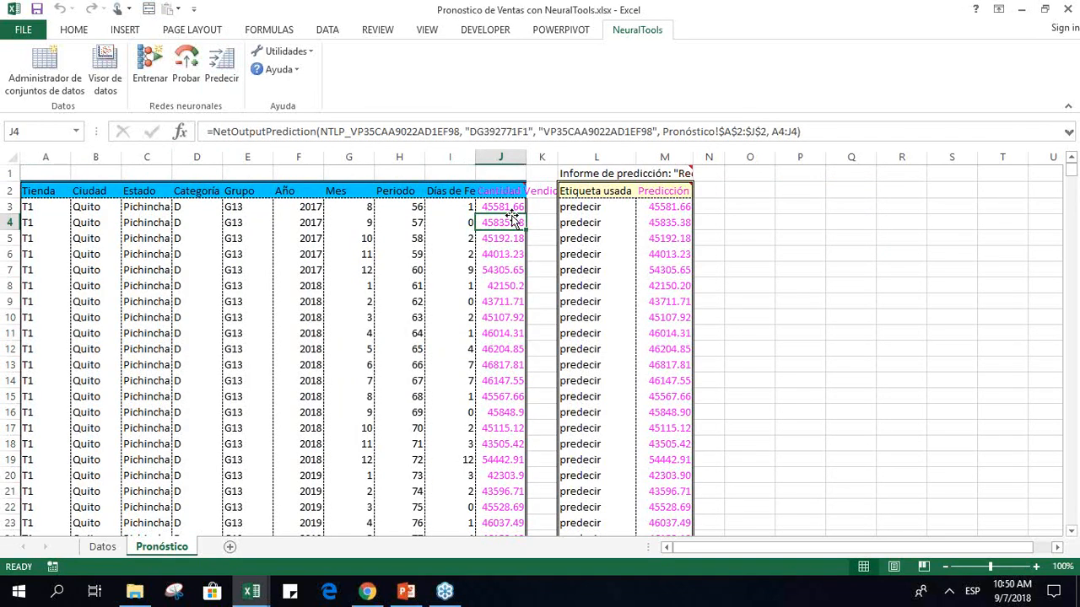
click(512, 210)
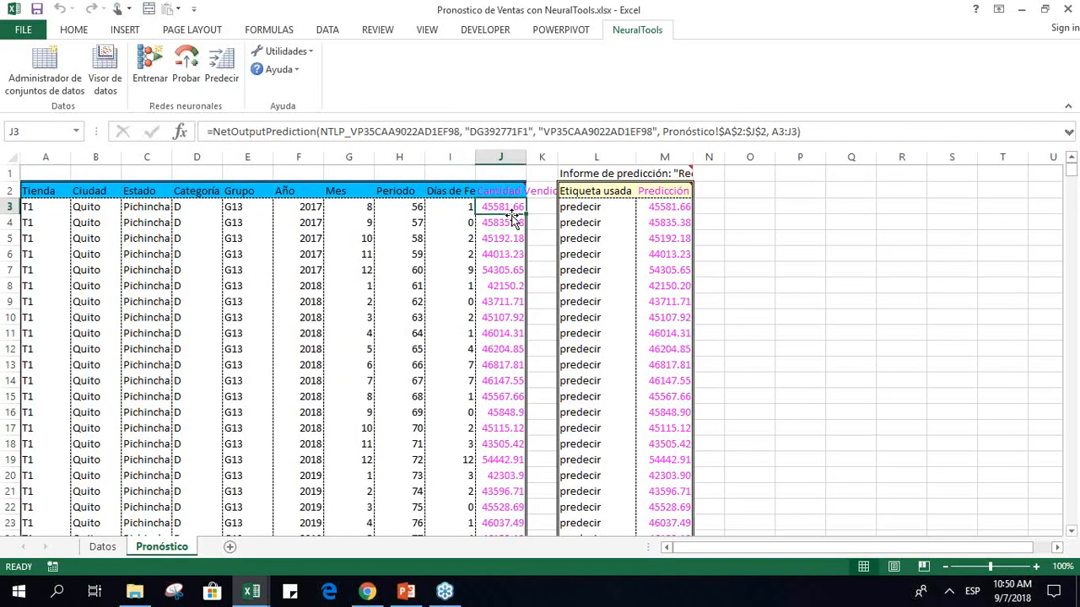
click(821, 128)
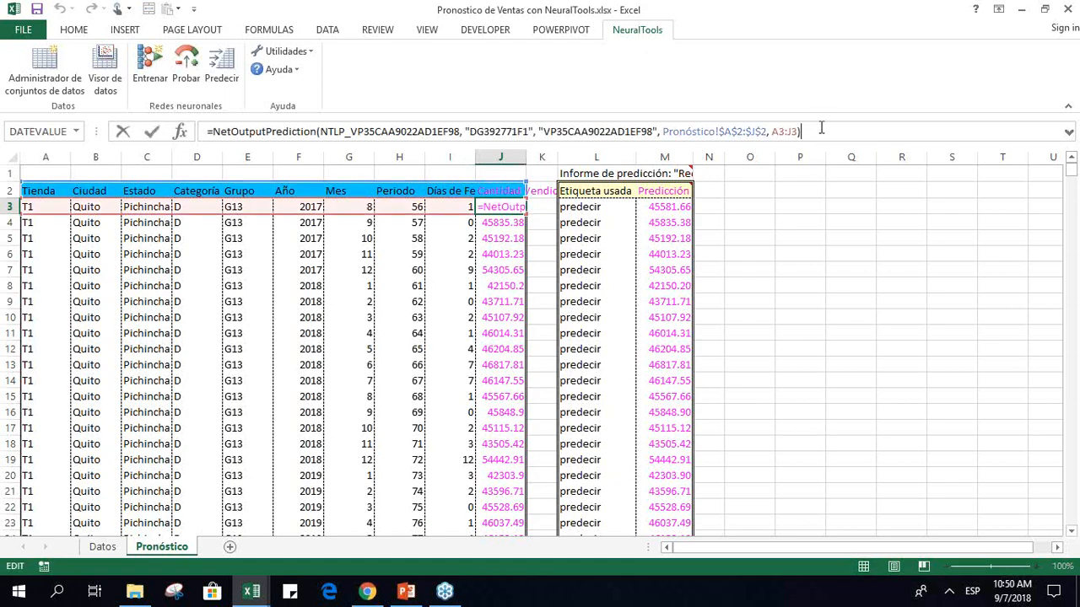
key(Return)
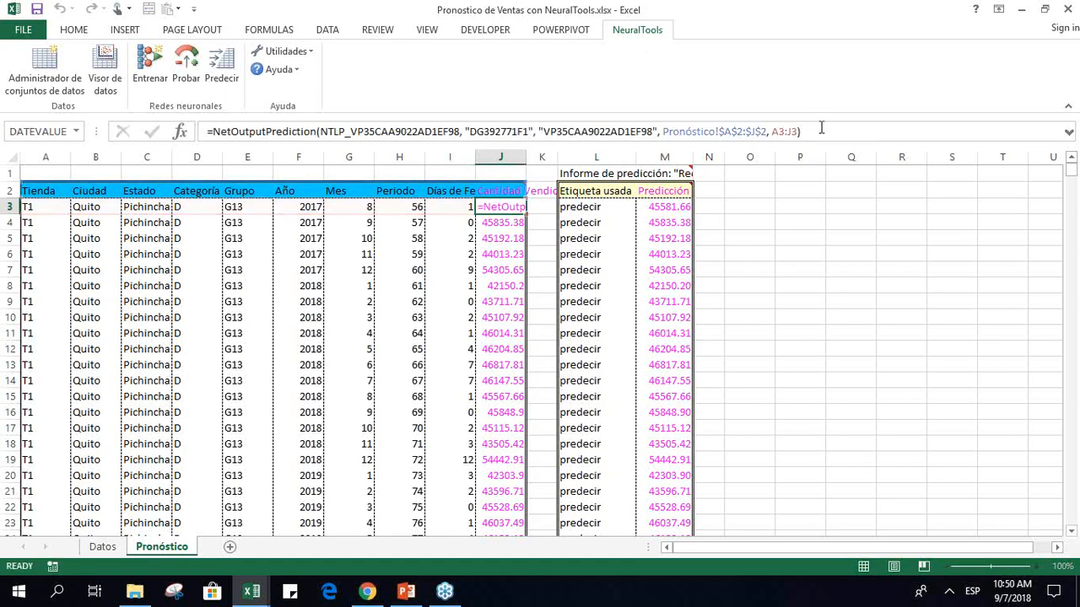
Examine the predicted Cantidad Vendida values in column J for stores T1 and T2, and return to cell J3.
key(Down)
key(Down)
key(Down)
key(Down)
key(Down)
key(Down)
key(Down)
key(Down)
key(Down)
key(Down)
key(Down)
key(Down)
key(Down)
key(Down)
key(Down)
key(Down)
key(Down)
key(Down)
key(Down)
key(Down)
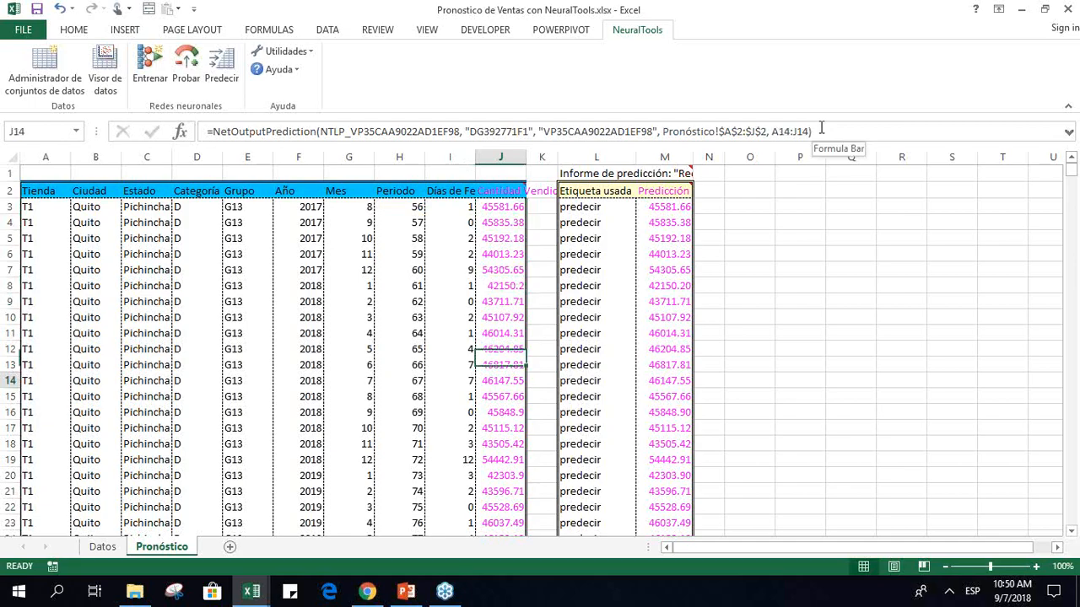
key(Down)
key(Down)
key(Down)
key(Down)
key(Down)
key(Down)
key(Down)
key(Down)
key(Down)
key(Down)
key(Down)
key(Down)
key(Down)
key(Down)
key(Down)
key(Down)
key(Down)
key(Down)
key(Down)
key(Down)
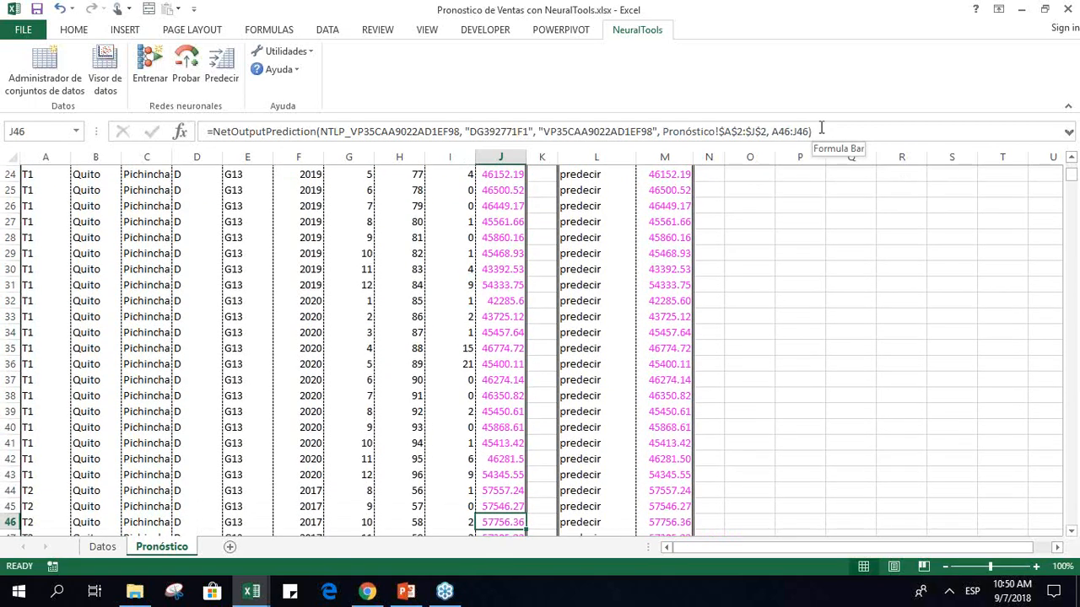
key(Down)
key(Down)
key(Down)
key(Down)
key(Down)
key(Down)
key(Down)
key(Down)
key(Down)
key(Down)
key(Down)
key(Down)
key(Down)
key(Down)
key(Down)
key(Down)
key(Down)
key(Down)
key(Down)
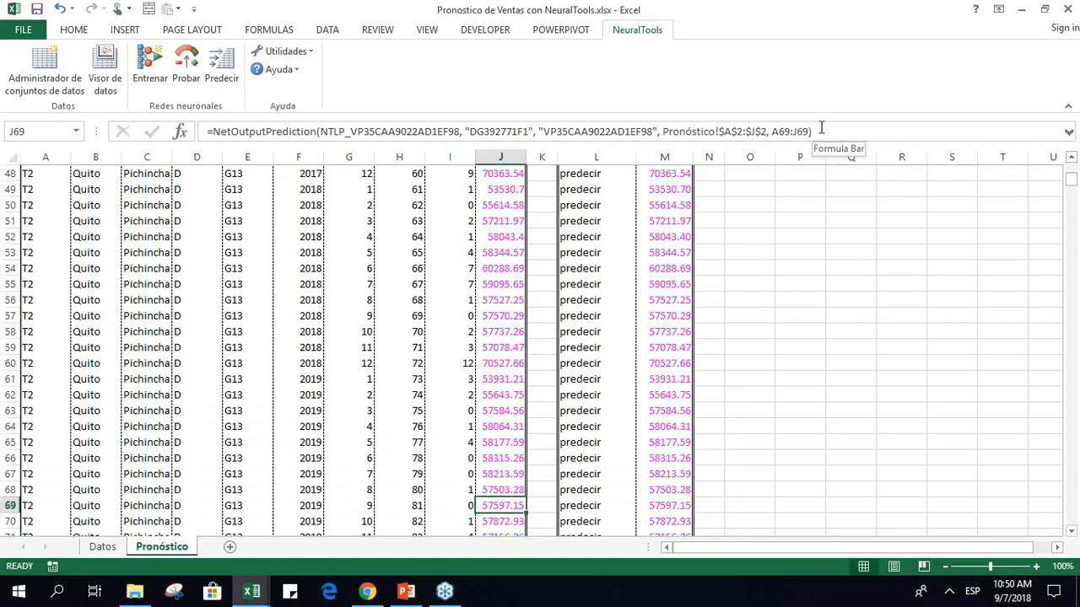
key(Up)
key(Up)
key(Up)
key(Up)
key(Up)
key(Up)
key(Up)
key(Up)
key(Up)
key(Up)
key(Up)
key(Up)
key(Up)
key(Up)
key(Up)
key(Up)
key(Up)
key(Up)
key(Up)
key(Up)
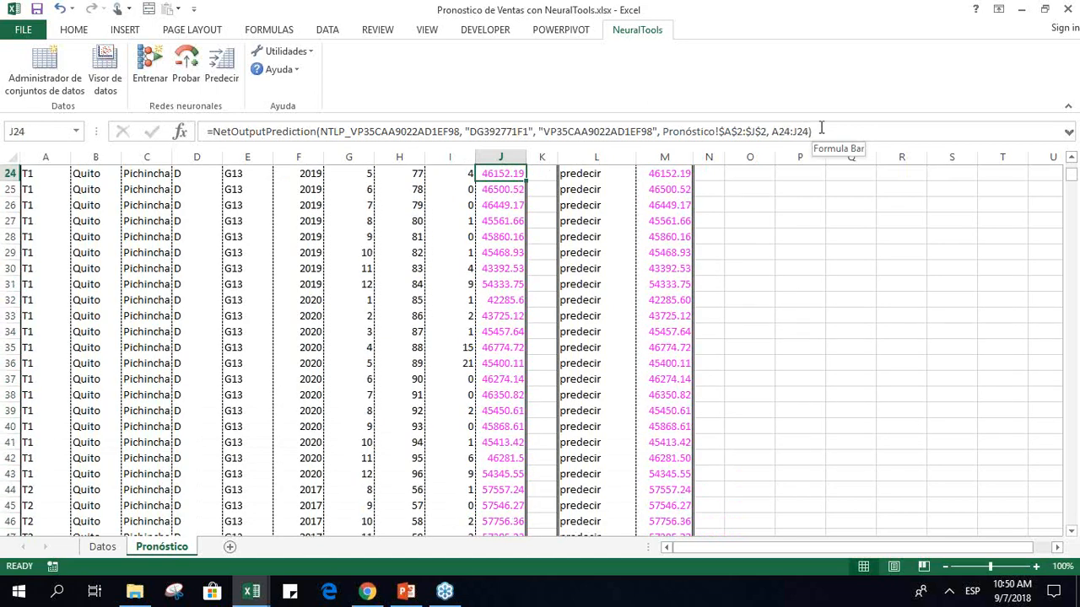
key(Up)
key(Up)
key(Up)
key(Up)
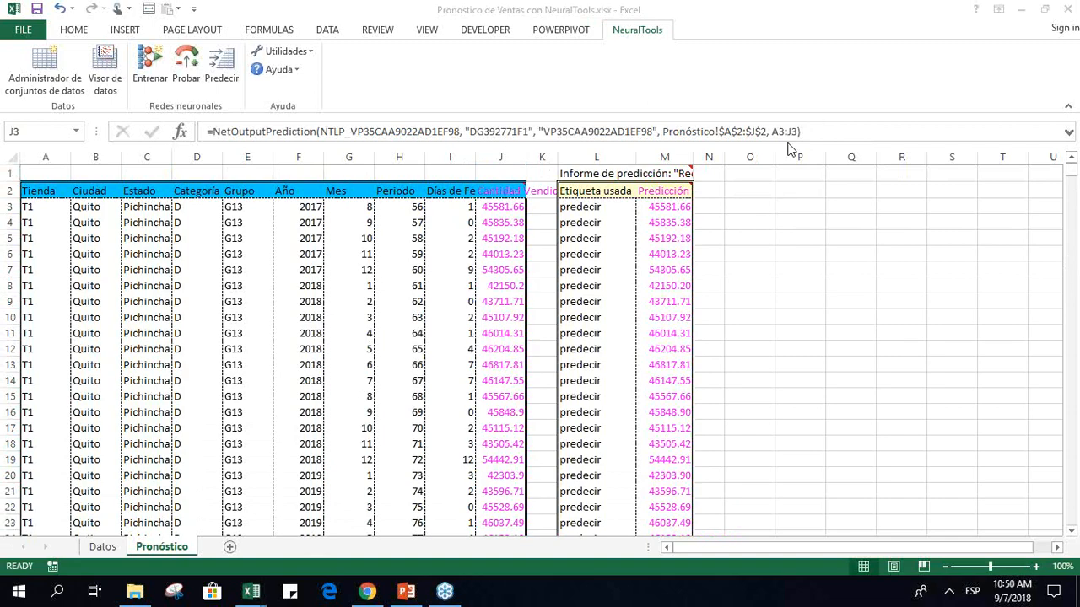
Switch to the PowerPoint presentation and present slide 14, Redes Neuronales, with its Ventajas and Desventajas, in full screen.
click(407, 594)
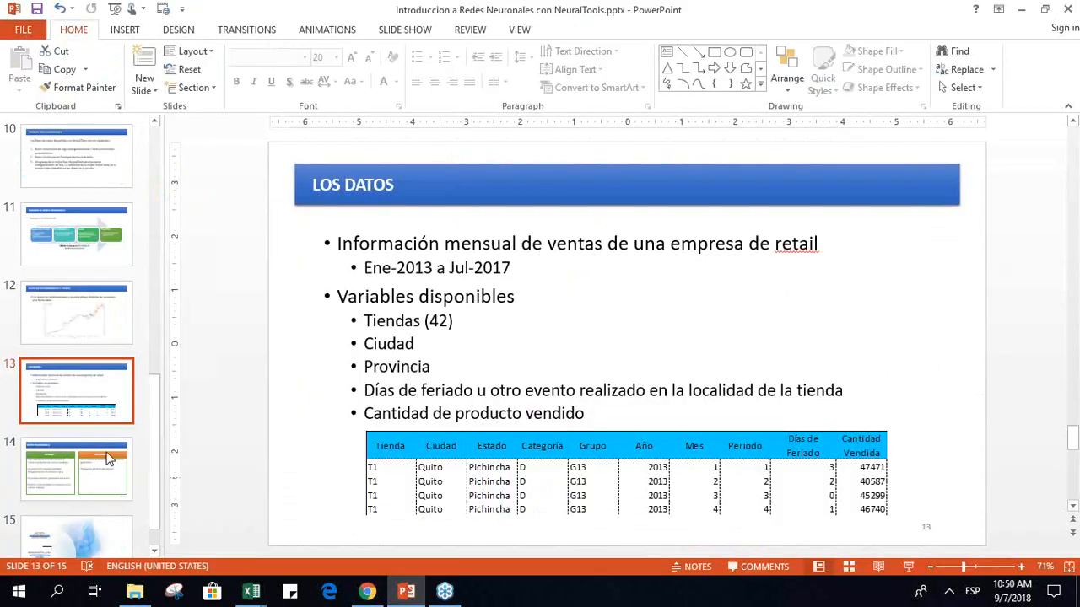
click(80, 477)
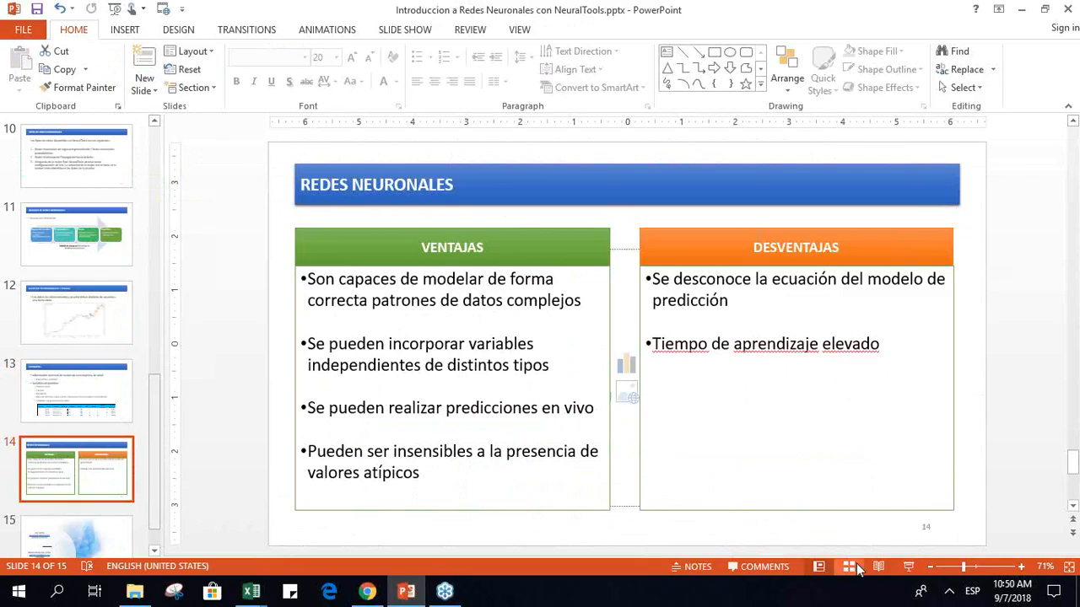
click(909, 566)
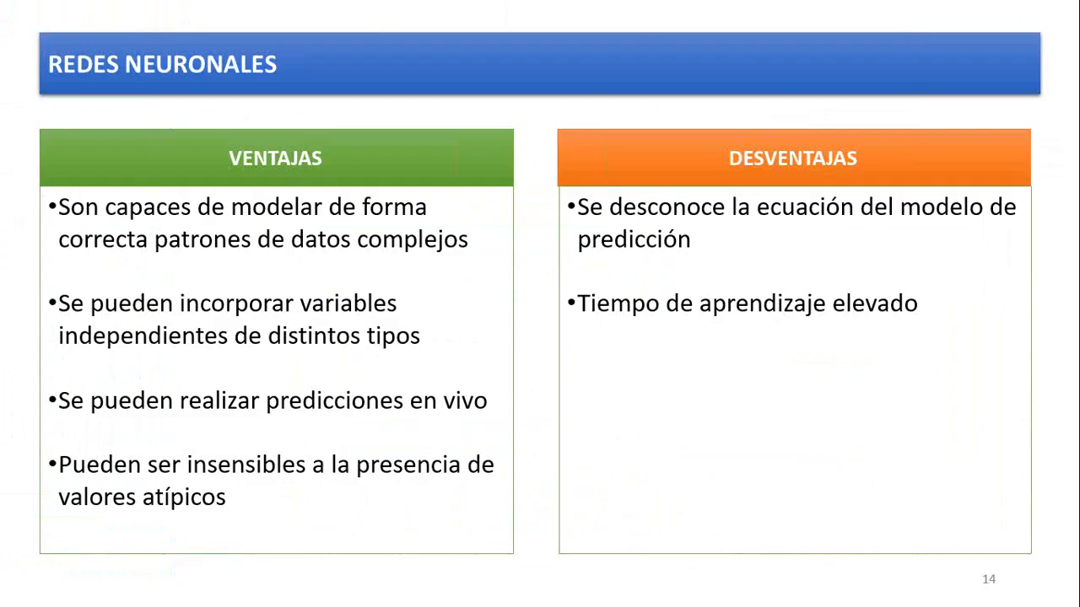